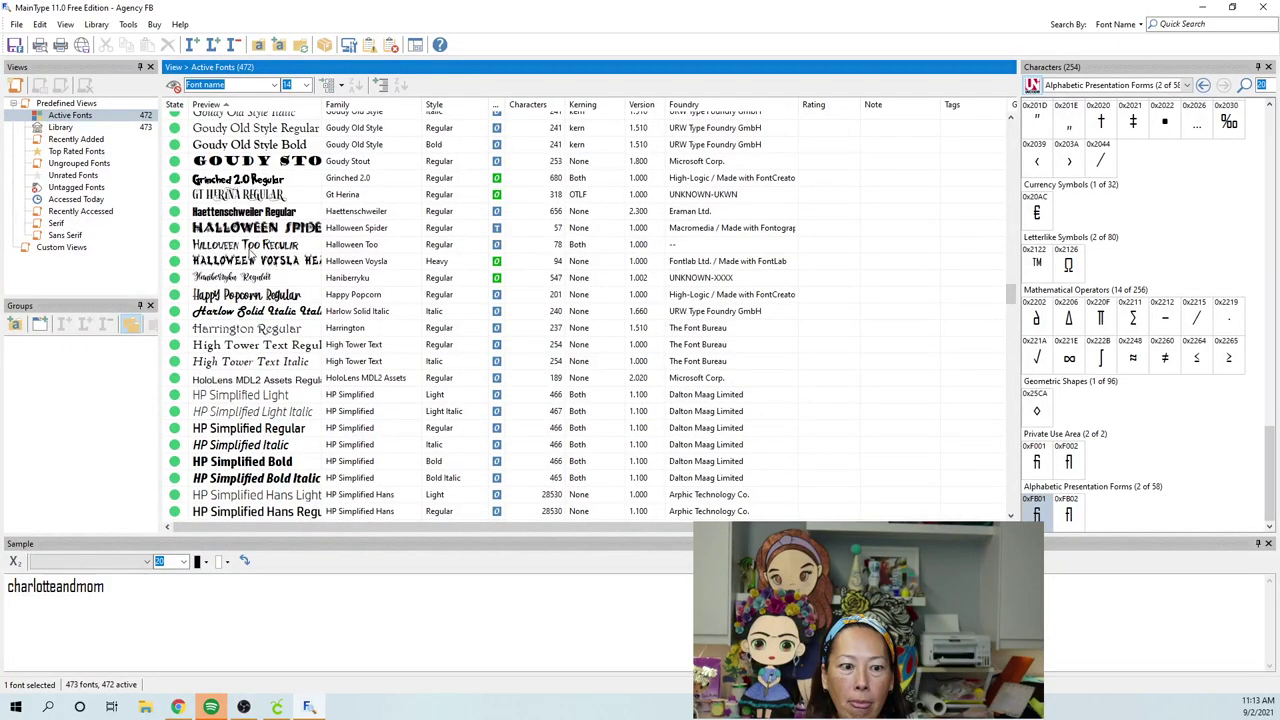
# Step: Select the Haniberryku Regular font and examine its Private Use Area glyphs for letters with decorative swashes
pyautogui.click(242, 279)
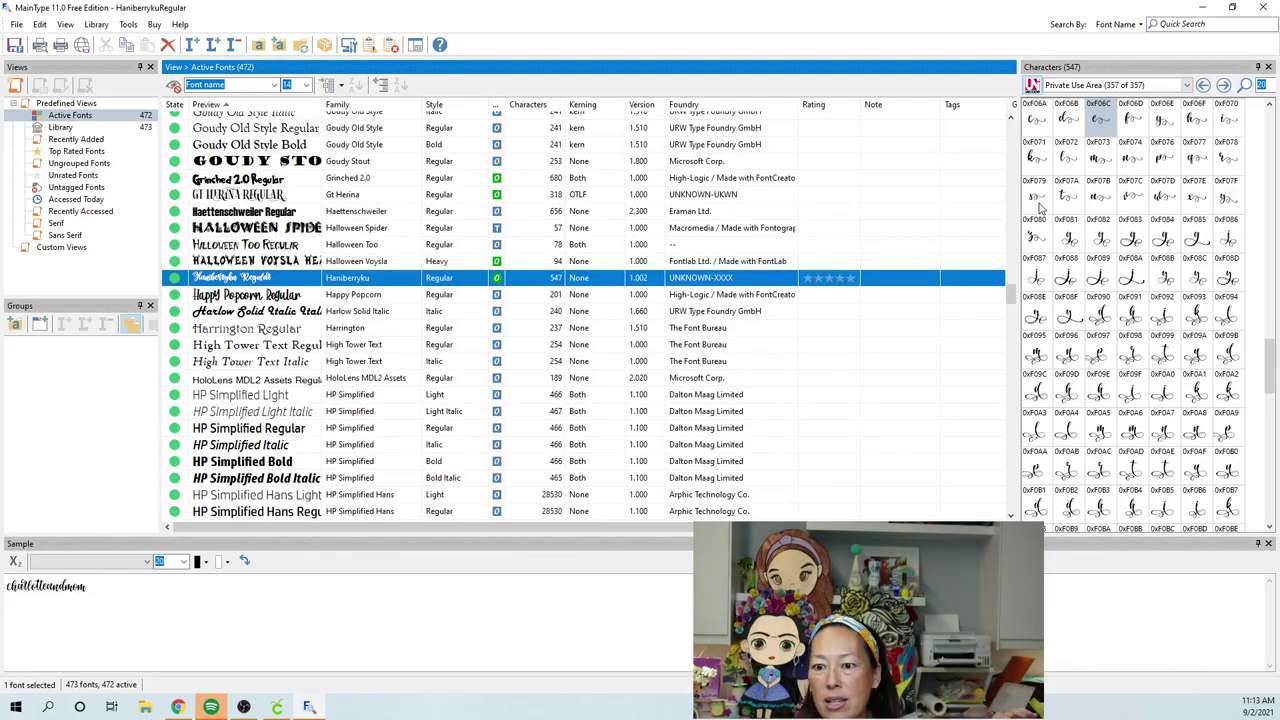
pyautogui.scroll(-3, 1112, 212)
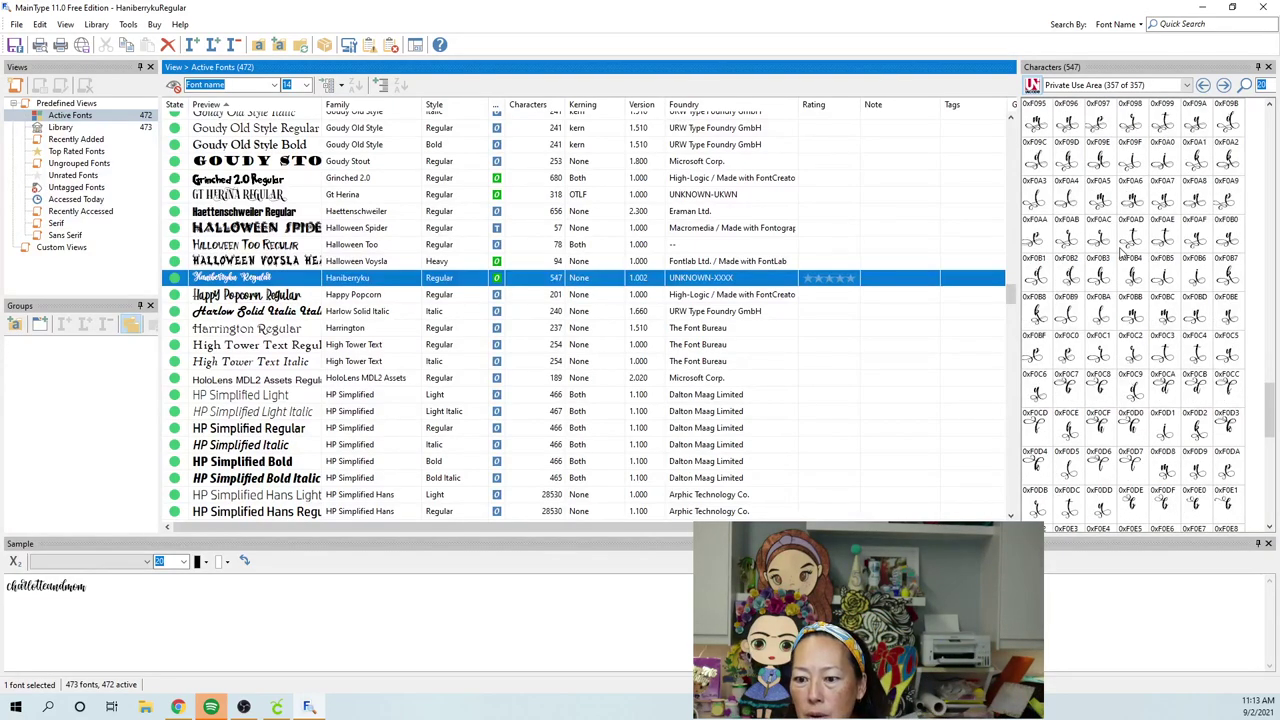
pyautogui.scroll(-6, 1122, 258)
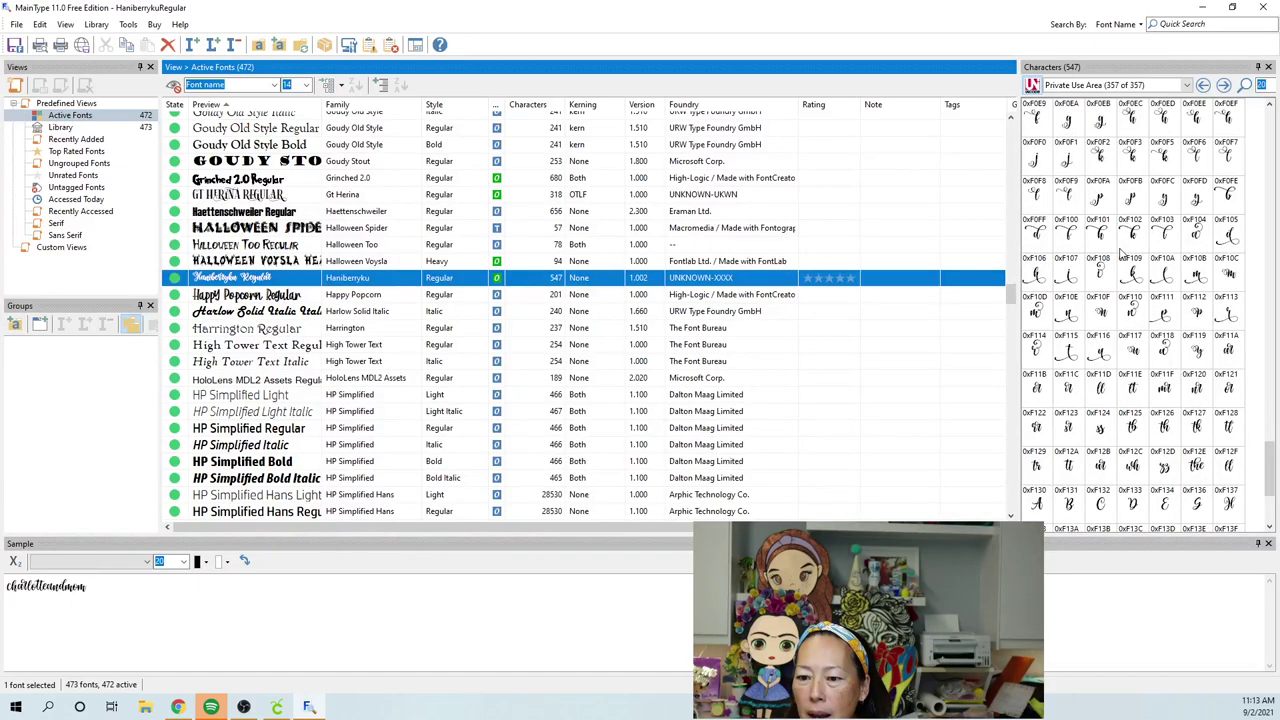
pyautogui.scroll(-4, 1122, 255)
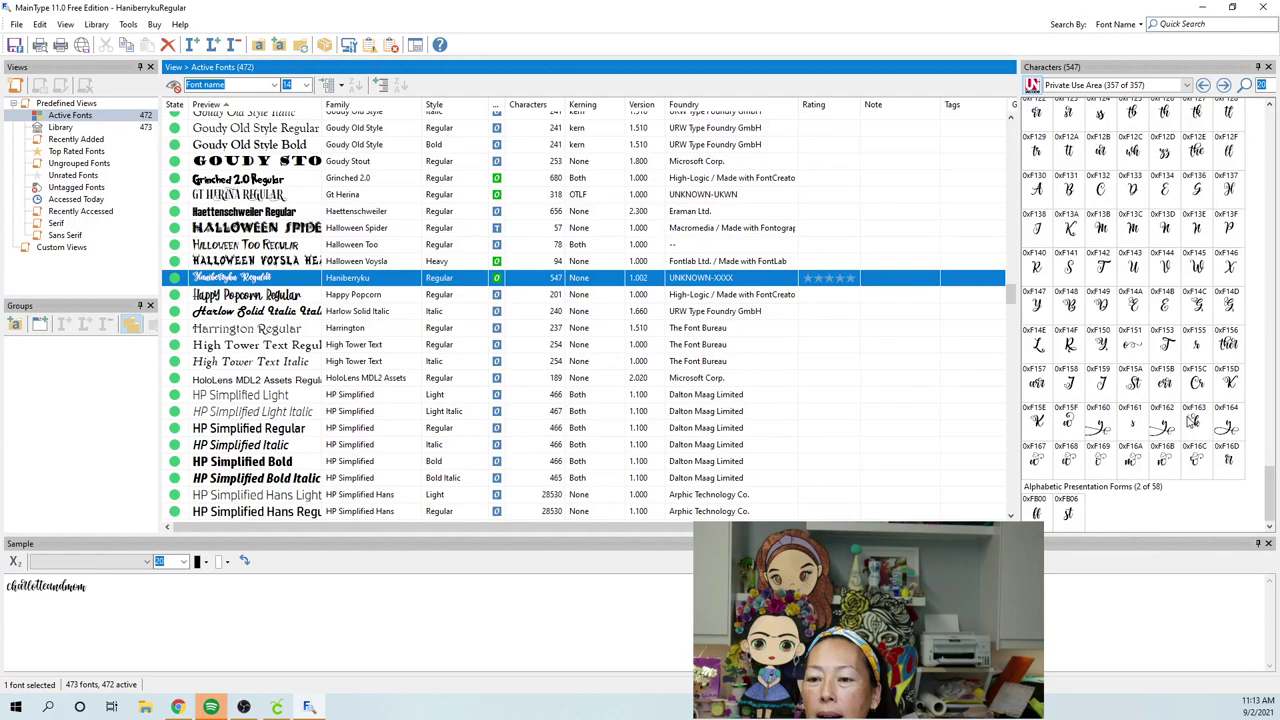
pyautogui.scroll(3, 1186, 418)
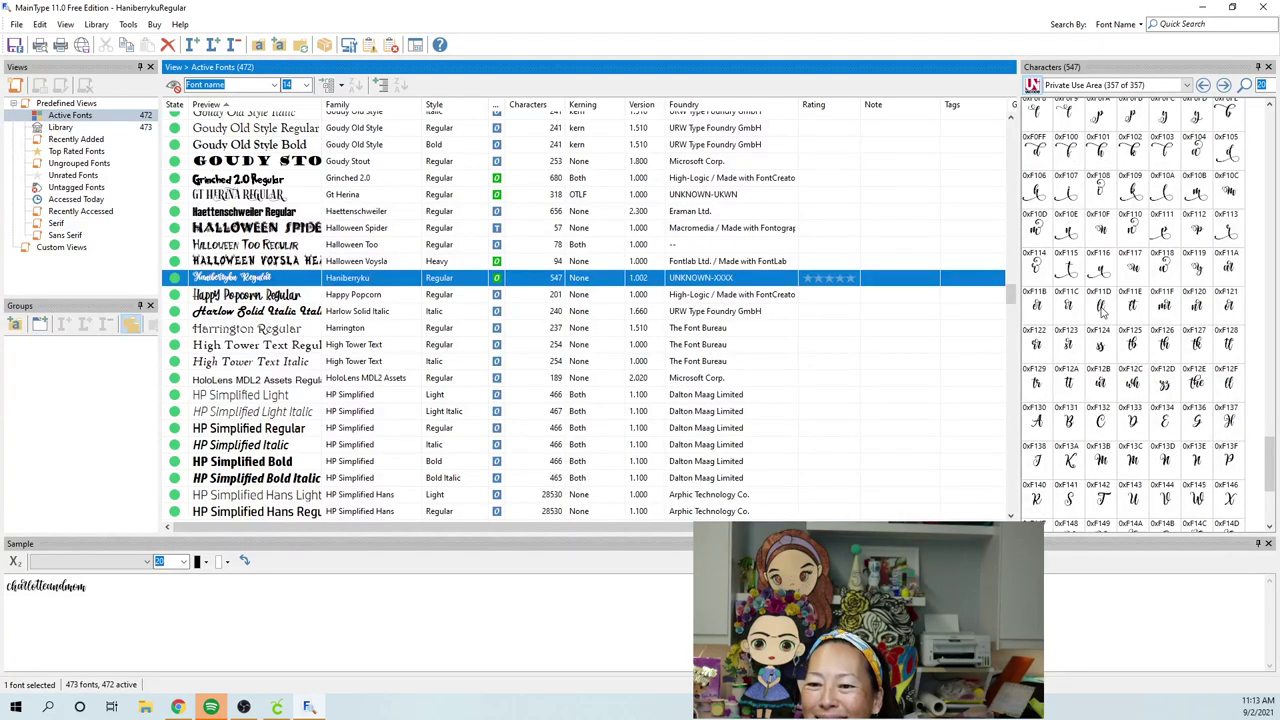
pyautogui.scroll(1, 1103, 313)
pyautogui.scroll(4, 1103, 313)
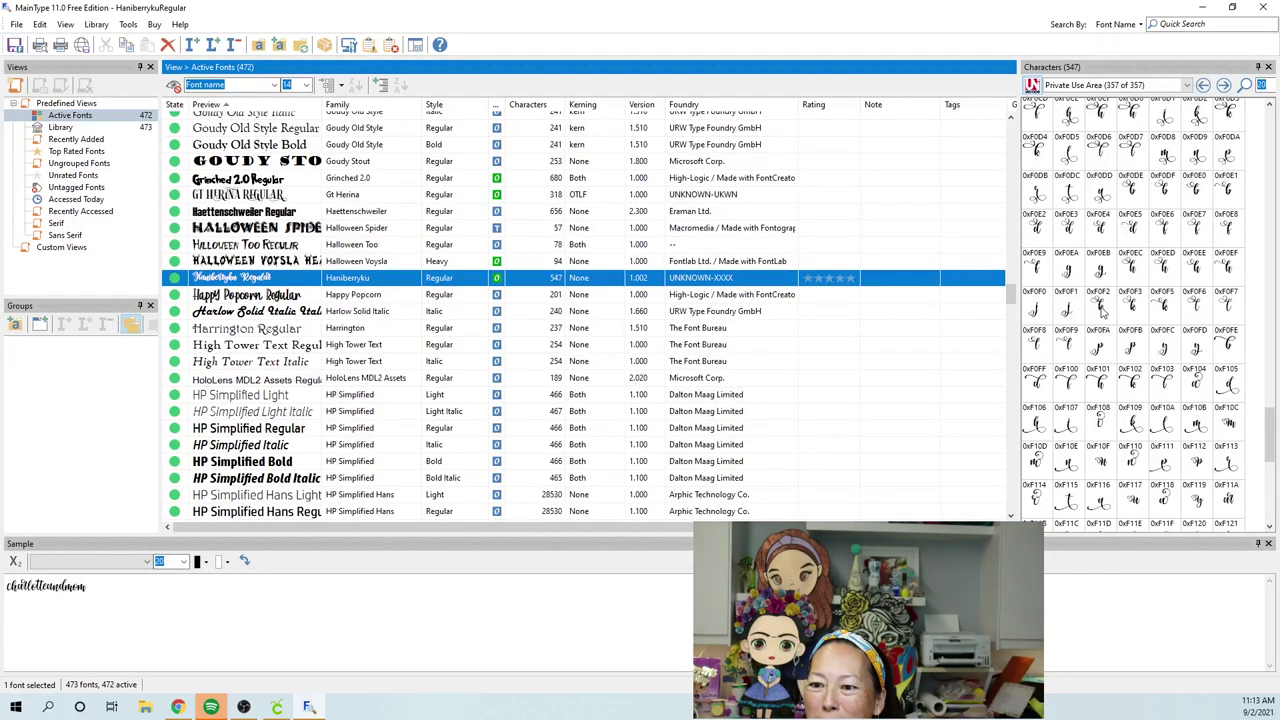
pyautogui.scroll(3, 1103, 313)
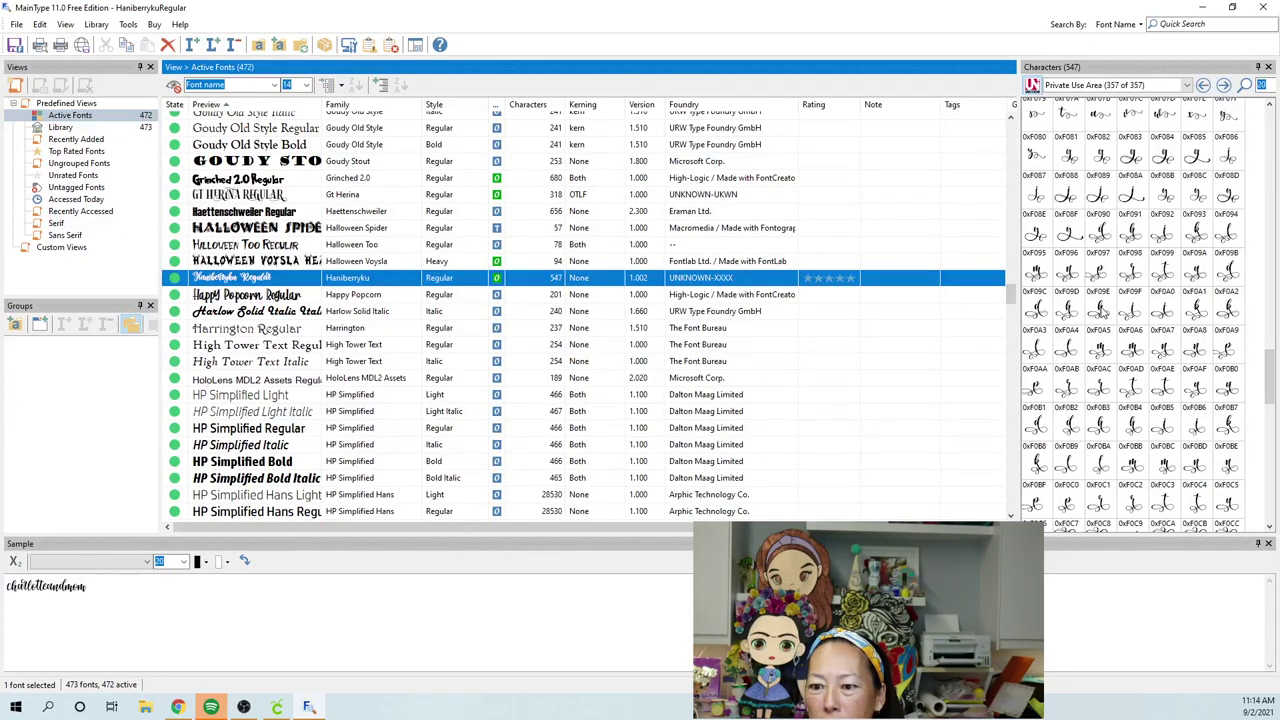
pyautogui.scroll(2, 1101, 313)
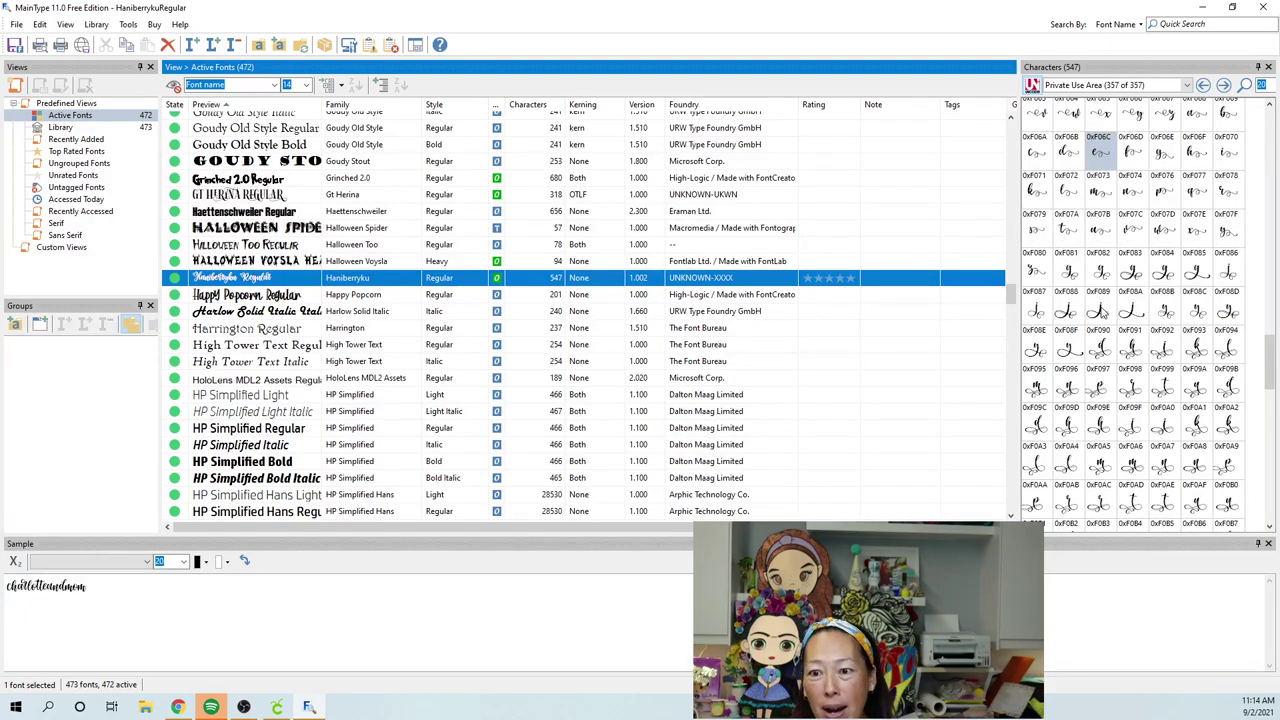
pyautogui.scroll(2, 1113, 224)
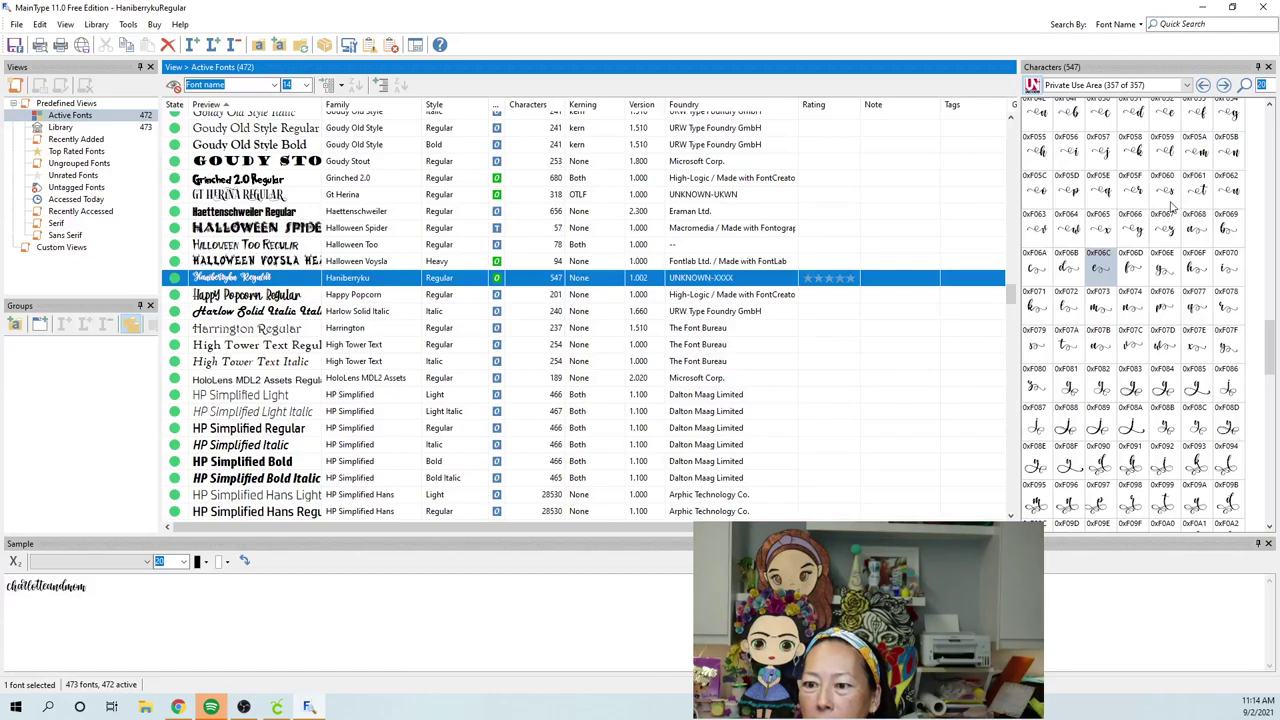
# Step: Copy the leading-swash s glyph (0xF060) into Cricut Design Space as new text and place it just before the dark script name
pyautogui.click(1165, 195)
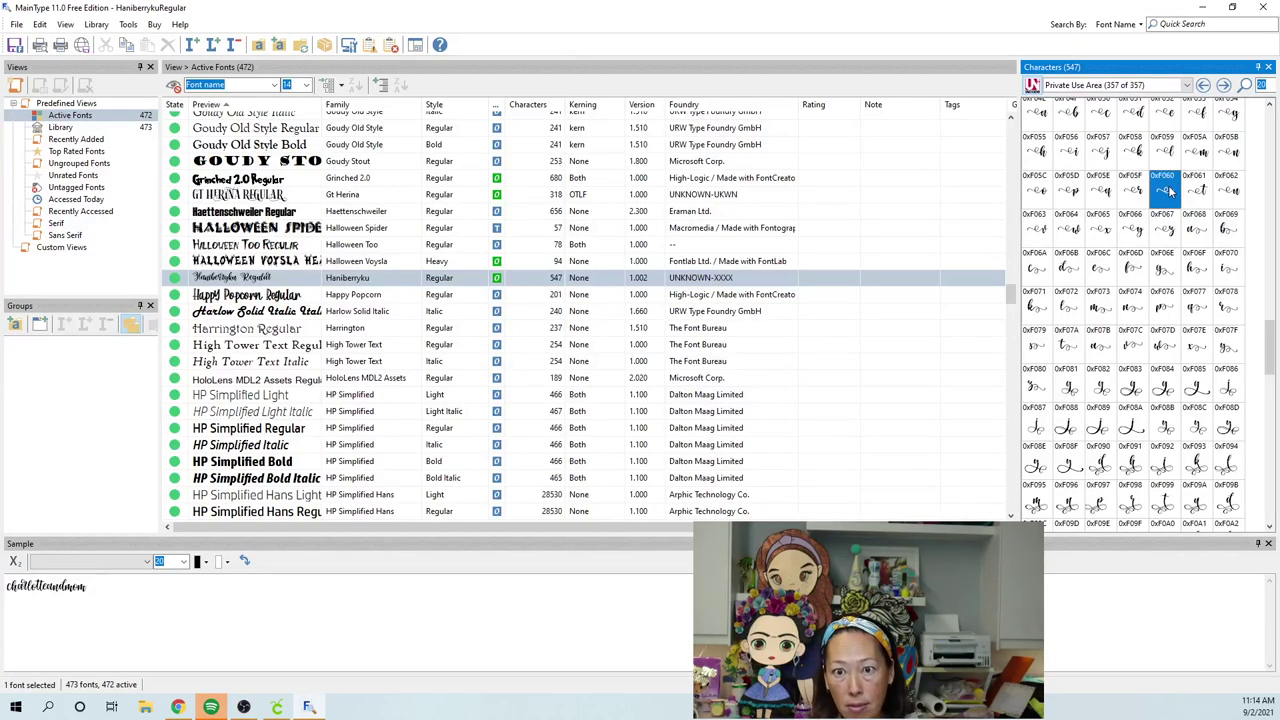
pyautogui.click(277, 707)
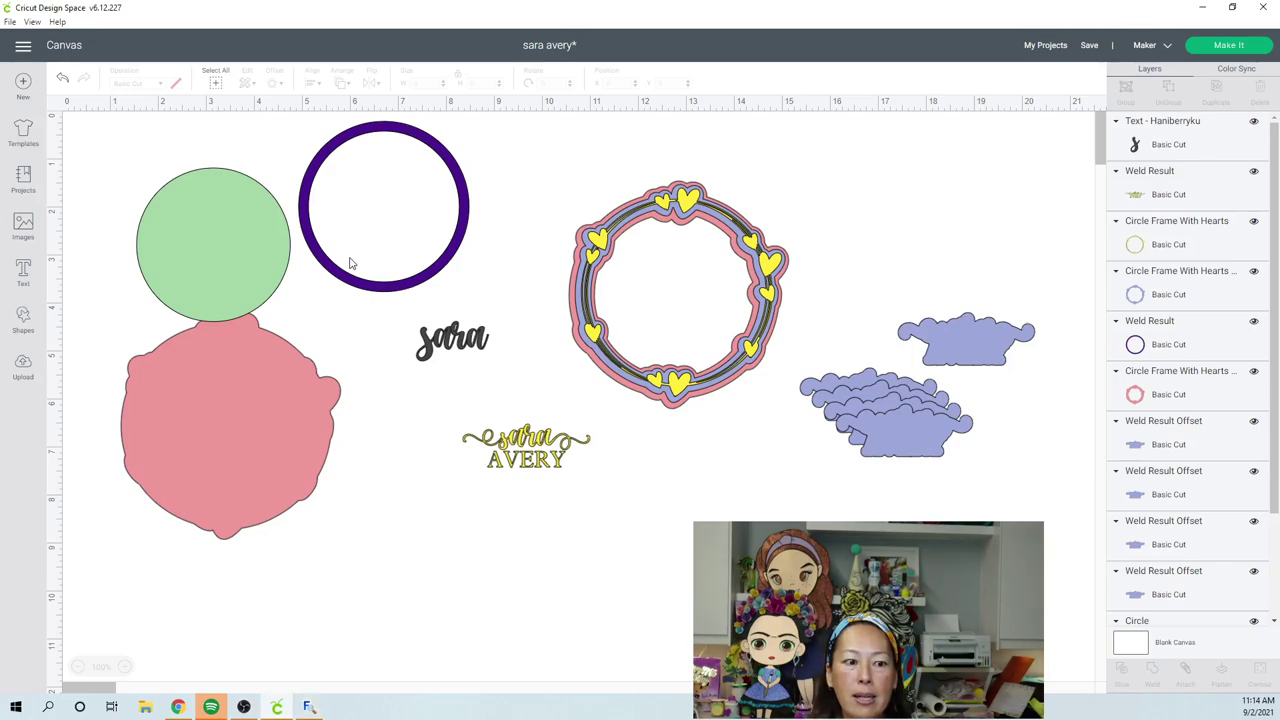
pyautogui.click(23, 270)
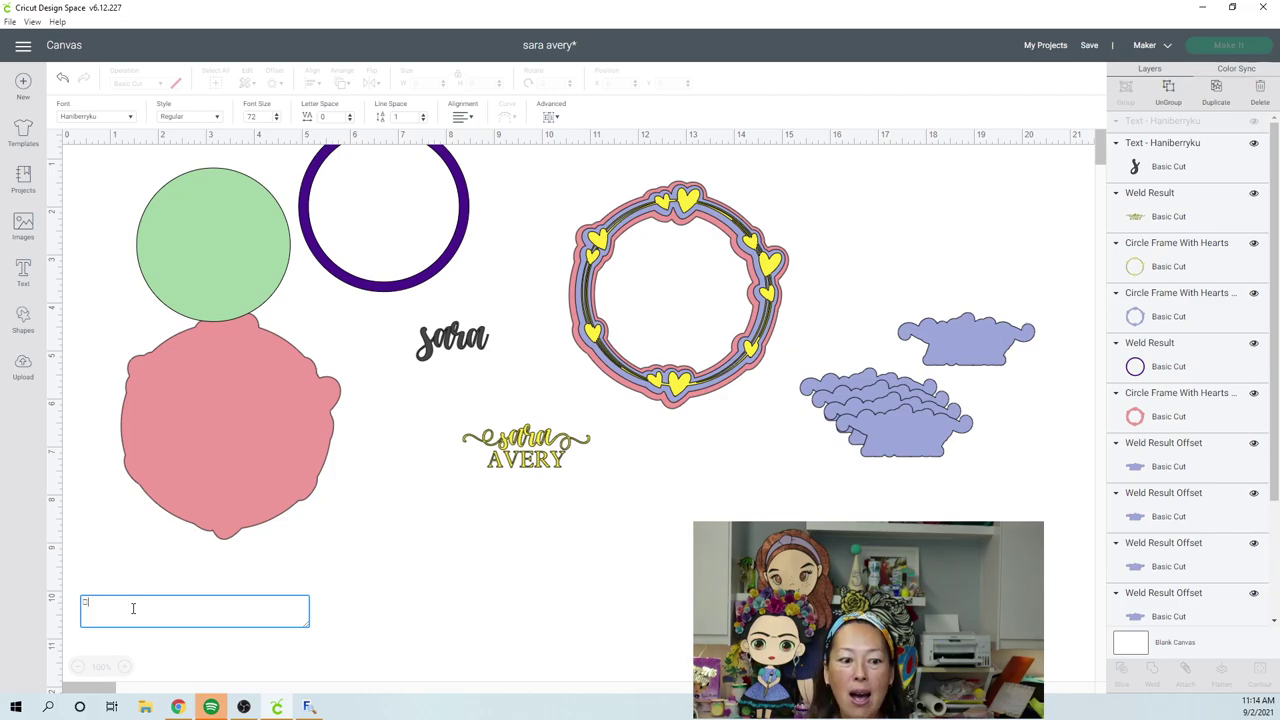
pyautogui.write('es')
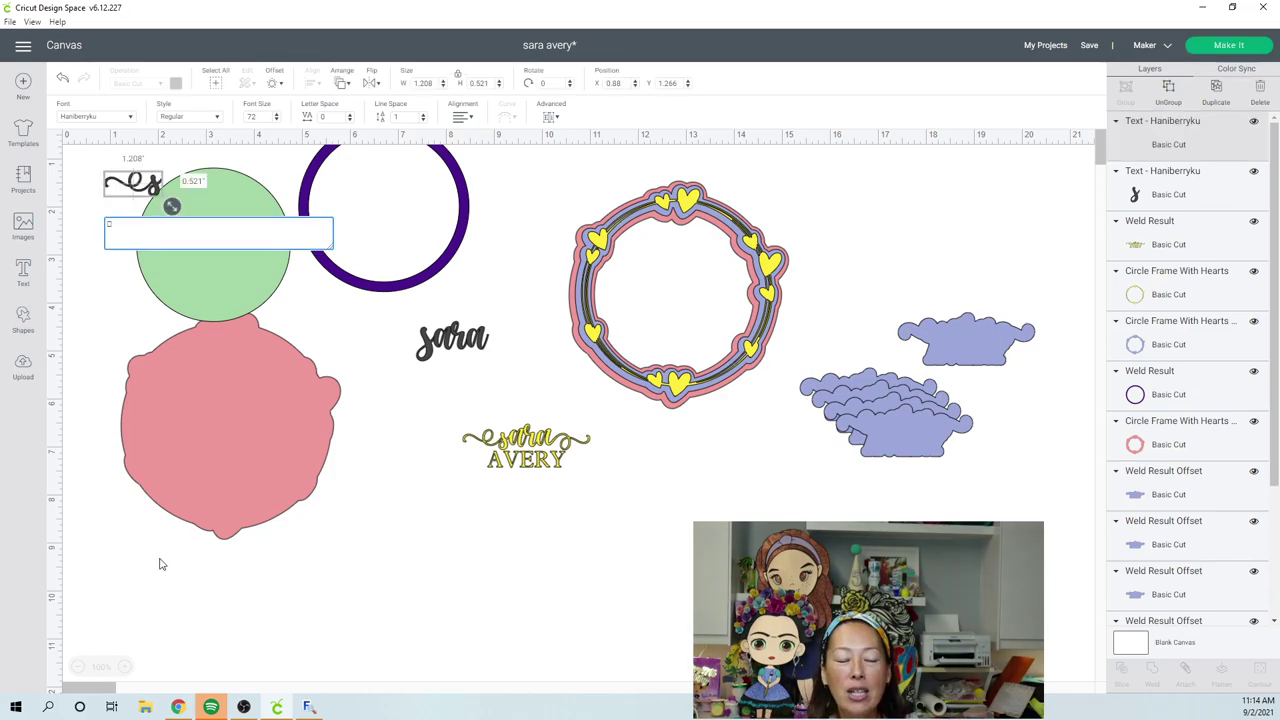
pyautogui.click(303, 167)
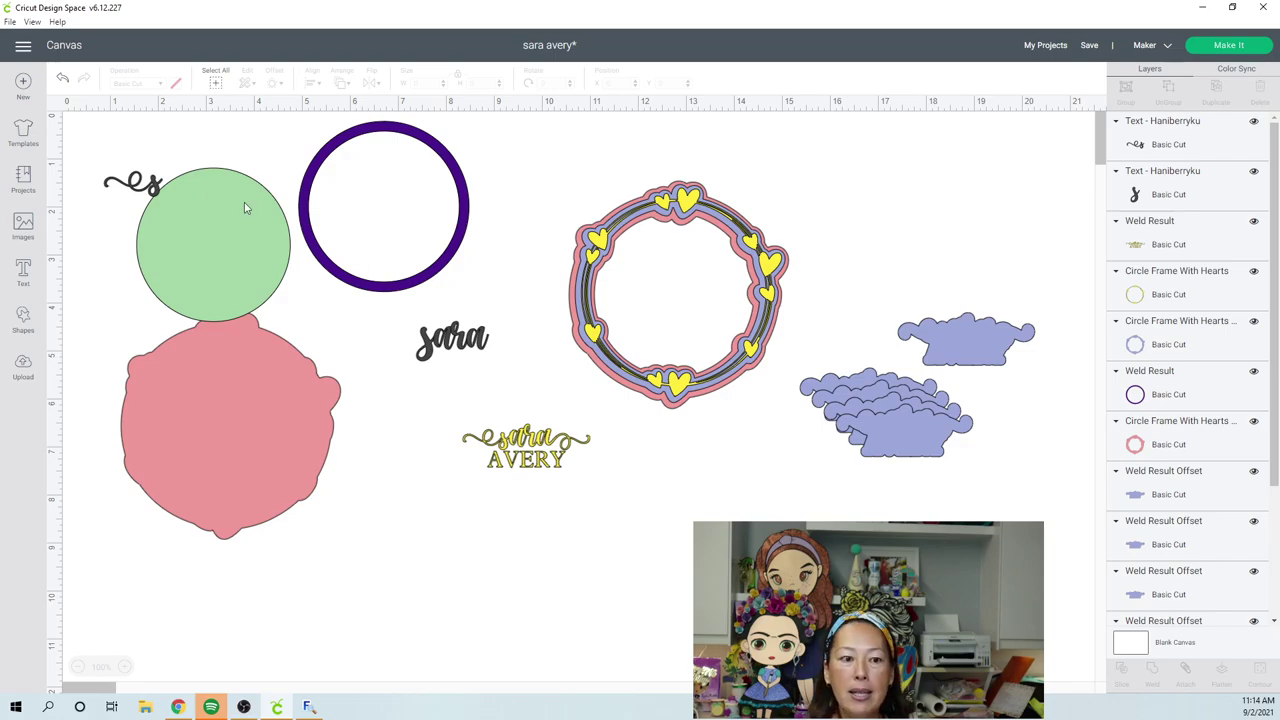
pyautogui.moveTo(150, 187); pyautogui.dragTo(397, 340)
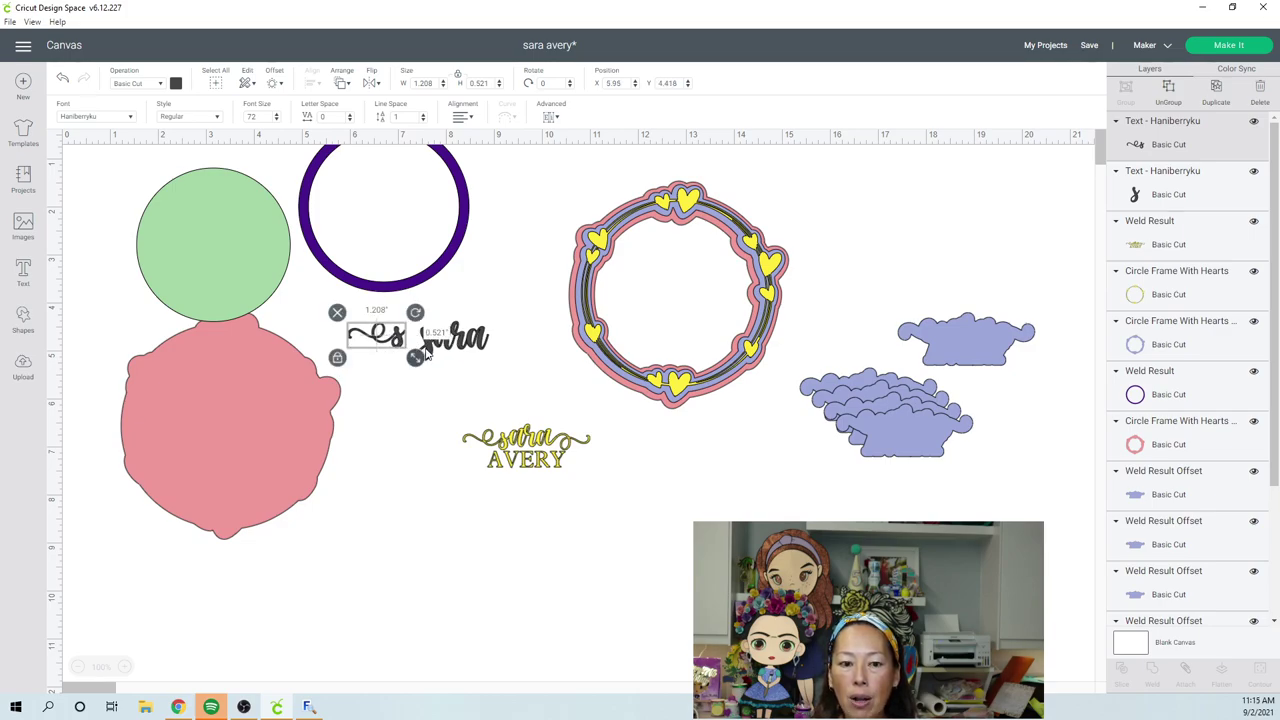
# Step: Ungroup the dark script name into separate letters and delete its plain initial s
pyautogui.click(428, 355)
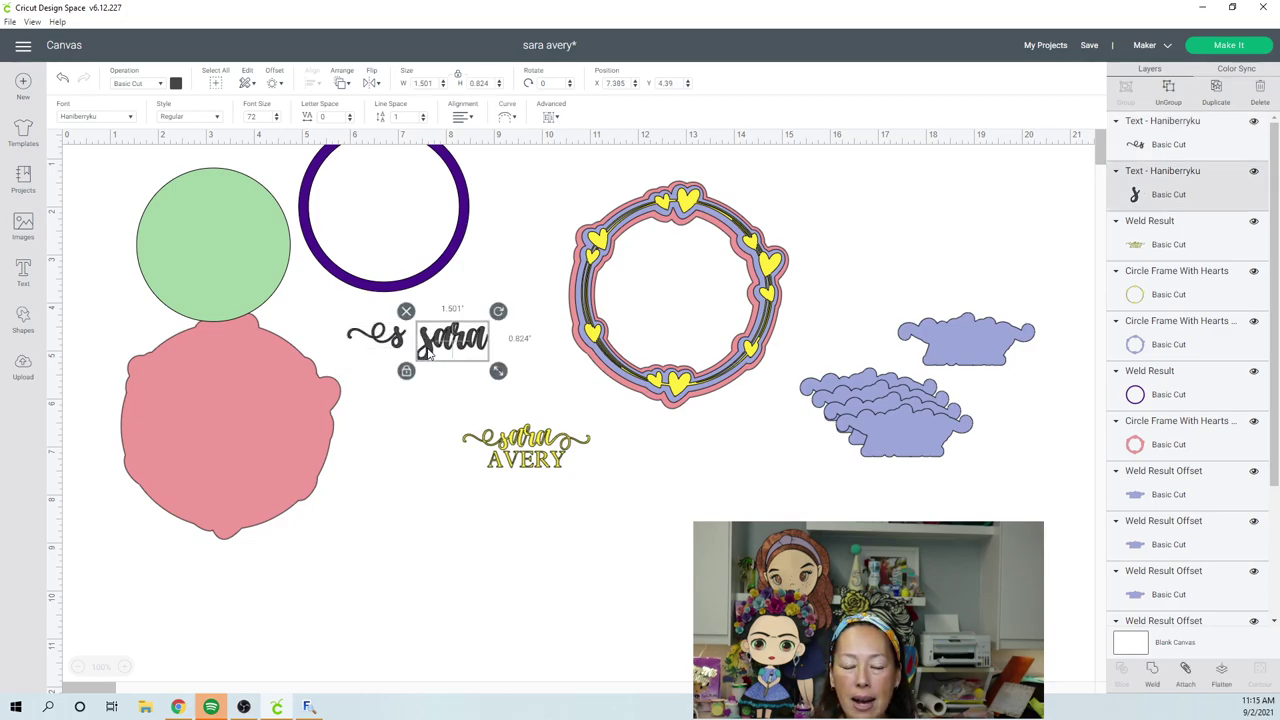
pyautogui.click(1177, 92)
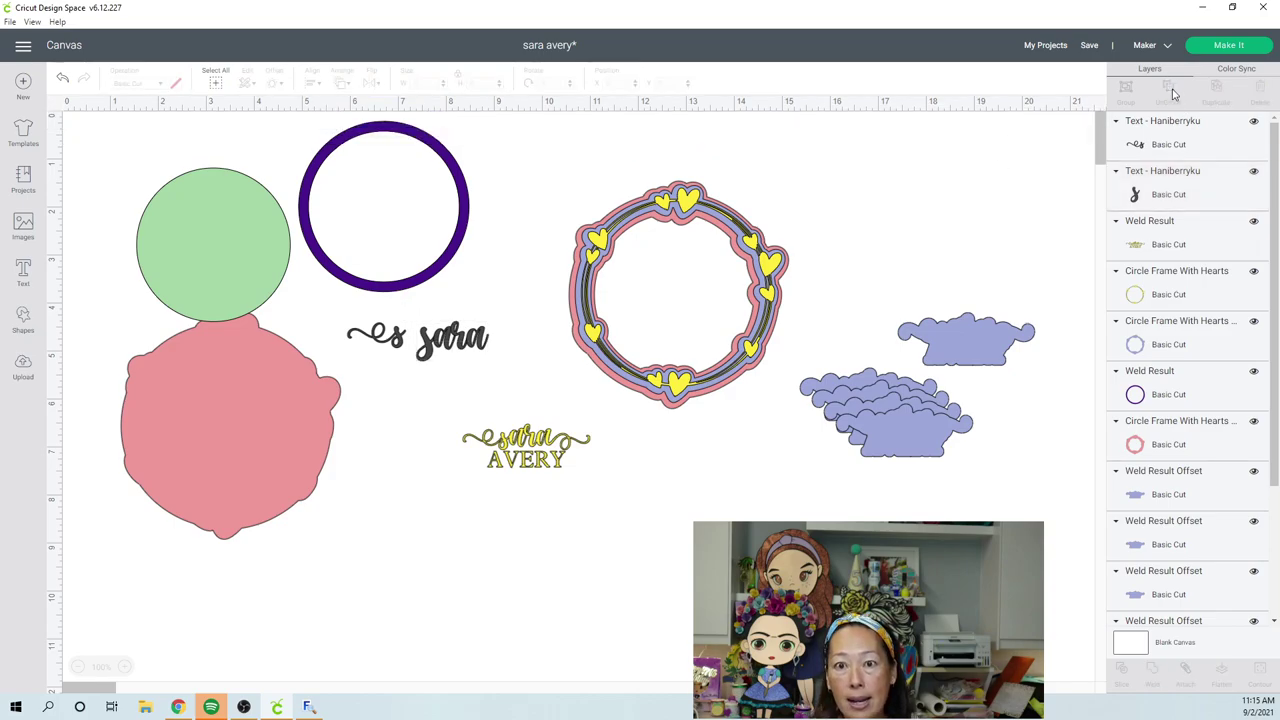
pyautogui.click(433, 350)
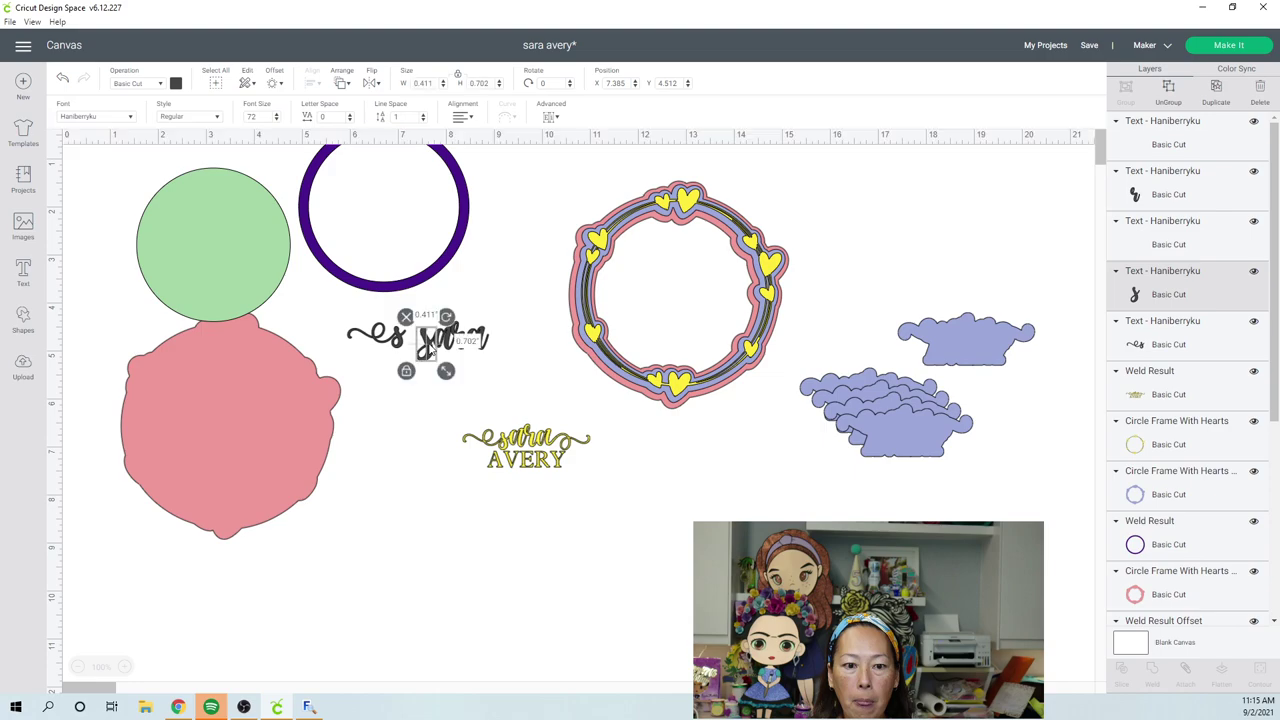
pyautogui.press('Delete')
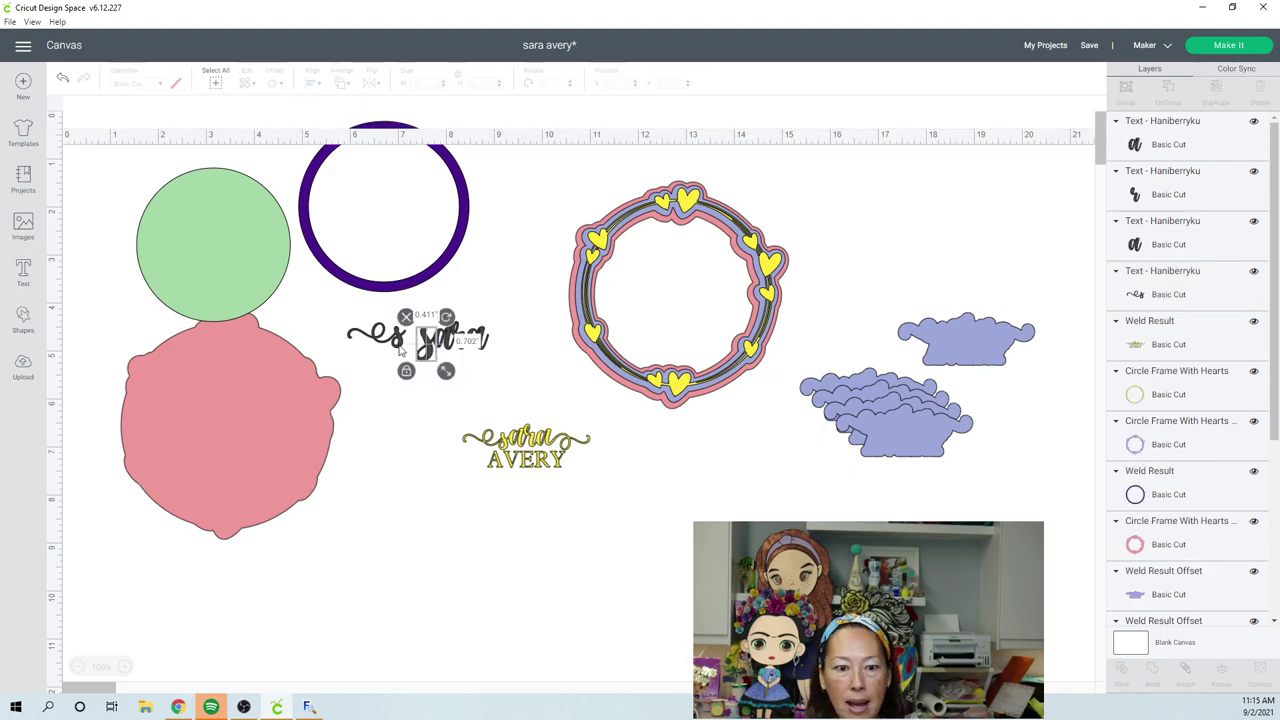
# Step: Move the leading-swash s against the first a so that it connects with the remaining letters of the dark name
pyautogui.moveTo(401, 347); pyautogui.dragTo(430, 352)
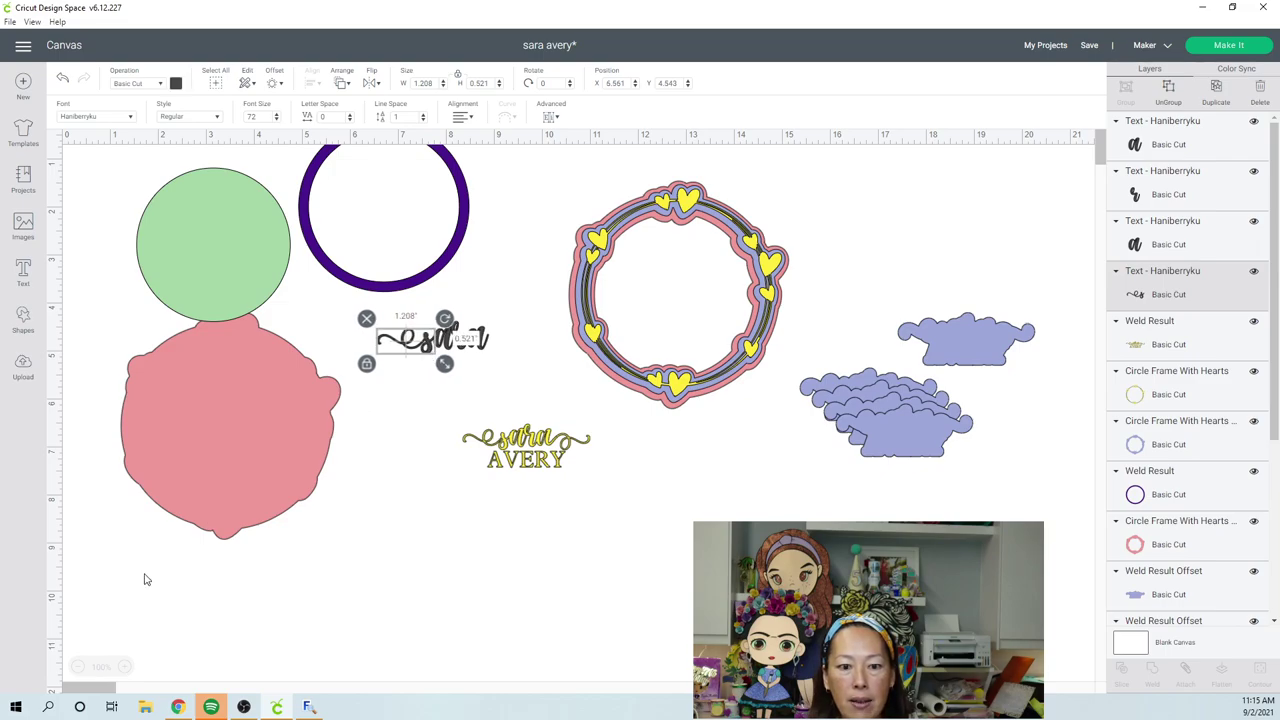
pyautogui.click(127, 668)
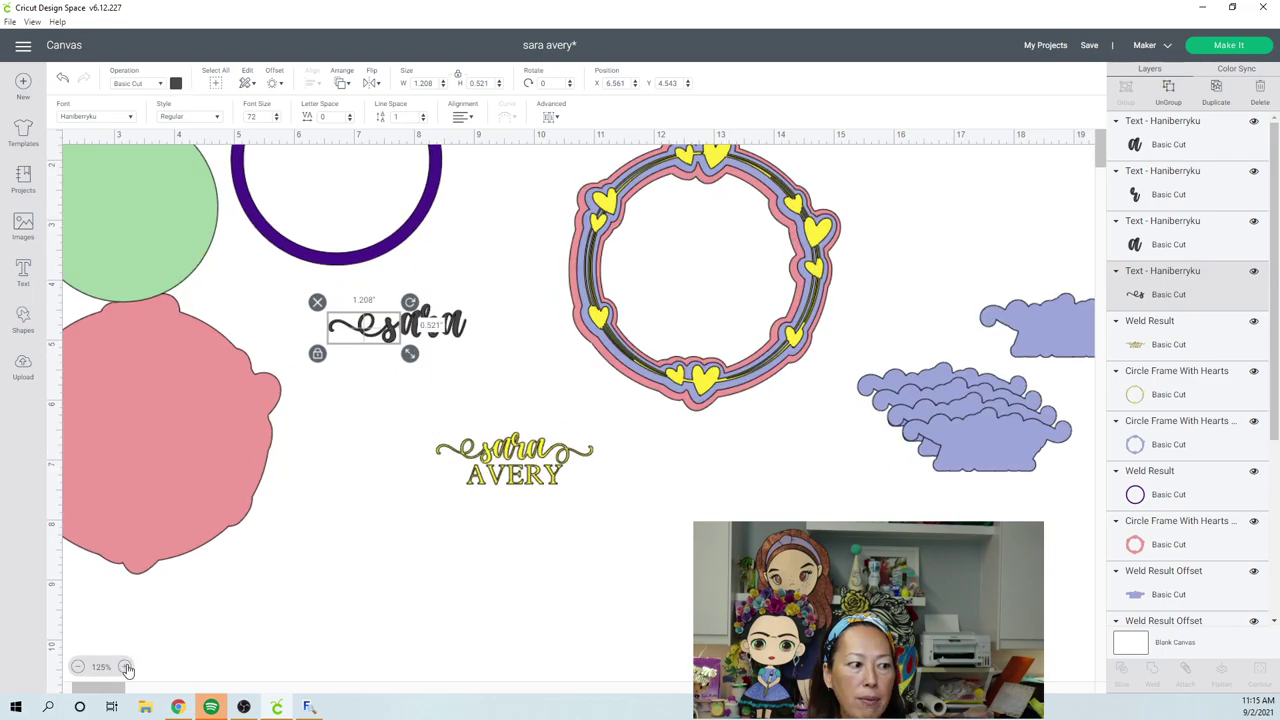
pyautogui.click(127, 668)
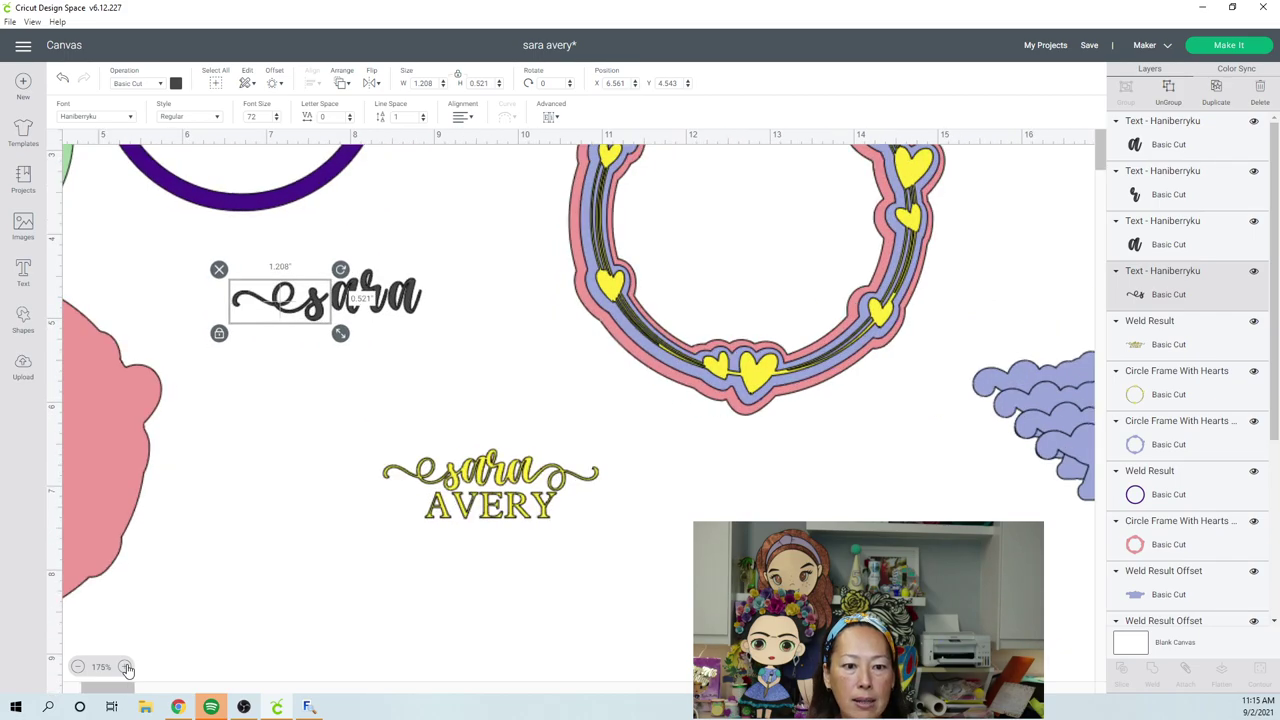
pyautogui.click(127, 668)
pyautogui.click(238, 426)
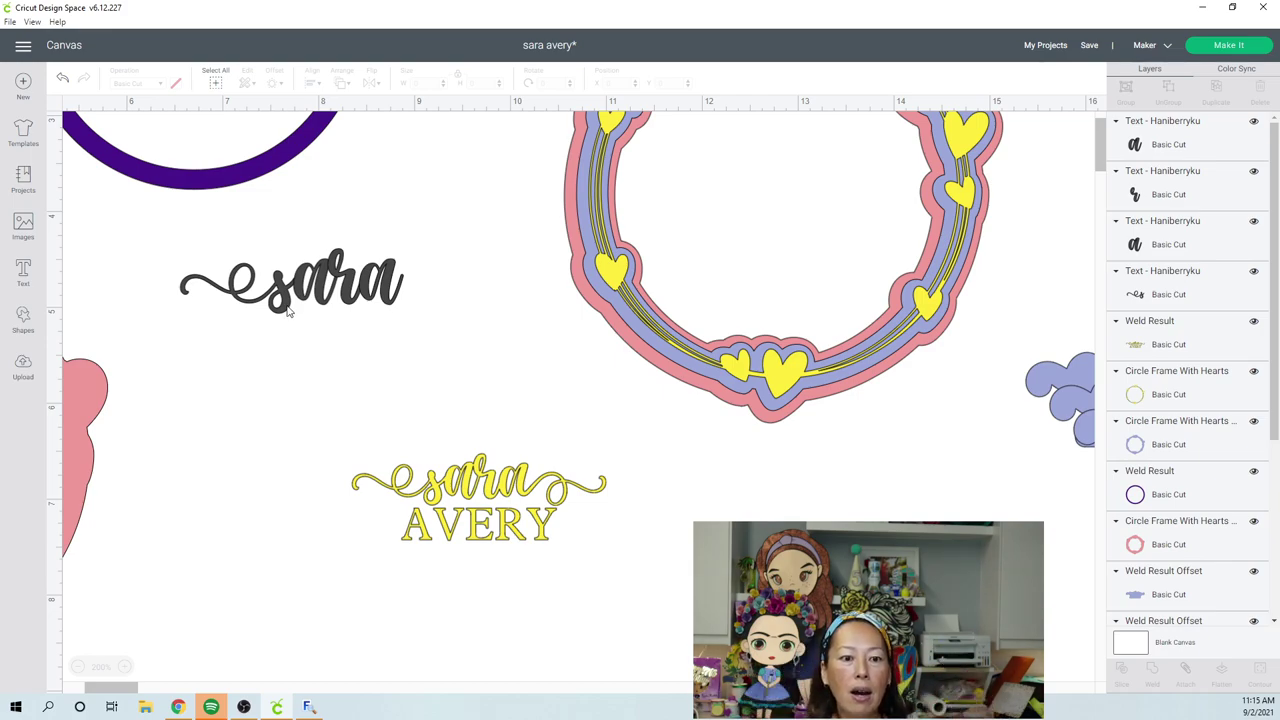
pyautogui.moveTo(288, 313); pyautogui.dragTo(287, 309)
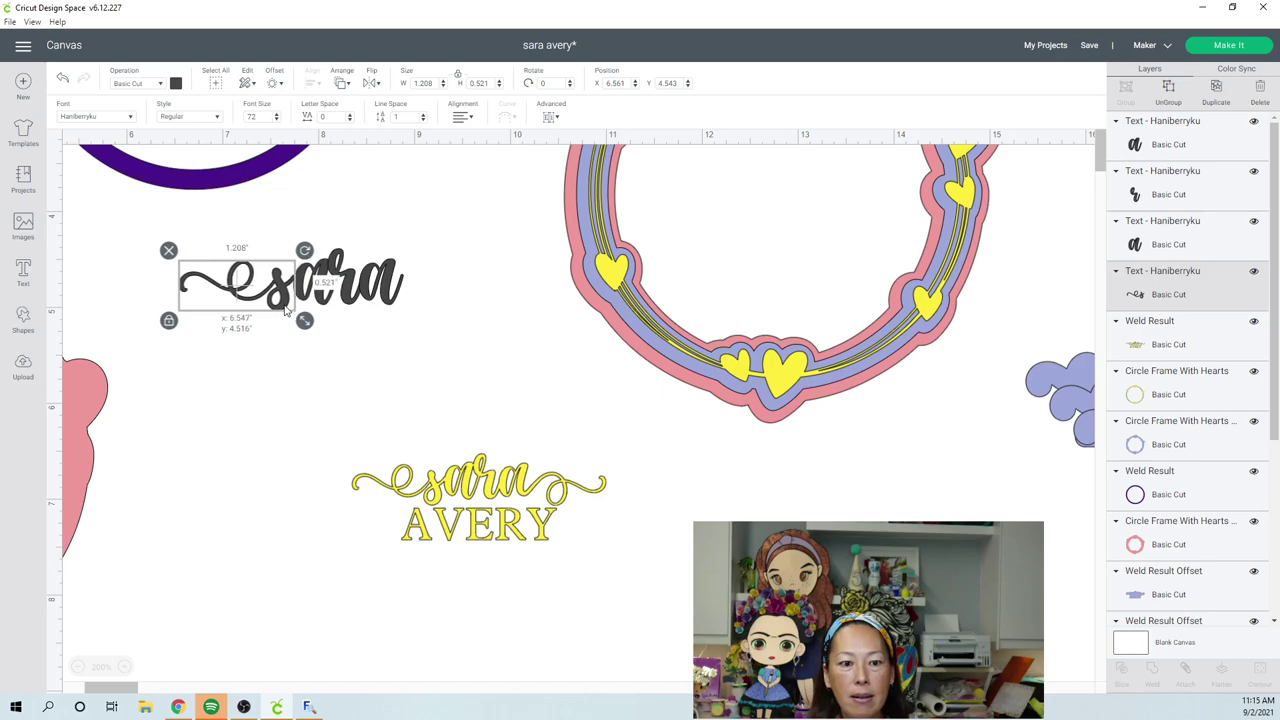
pyautogui.click(265, 364)
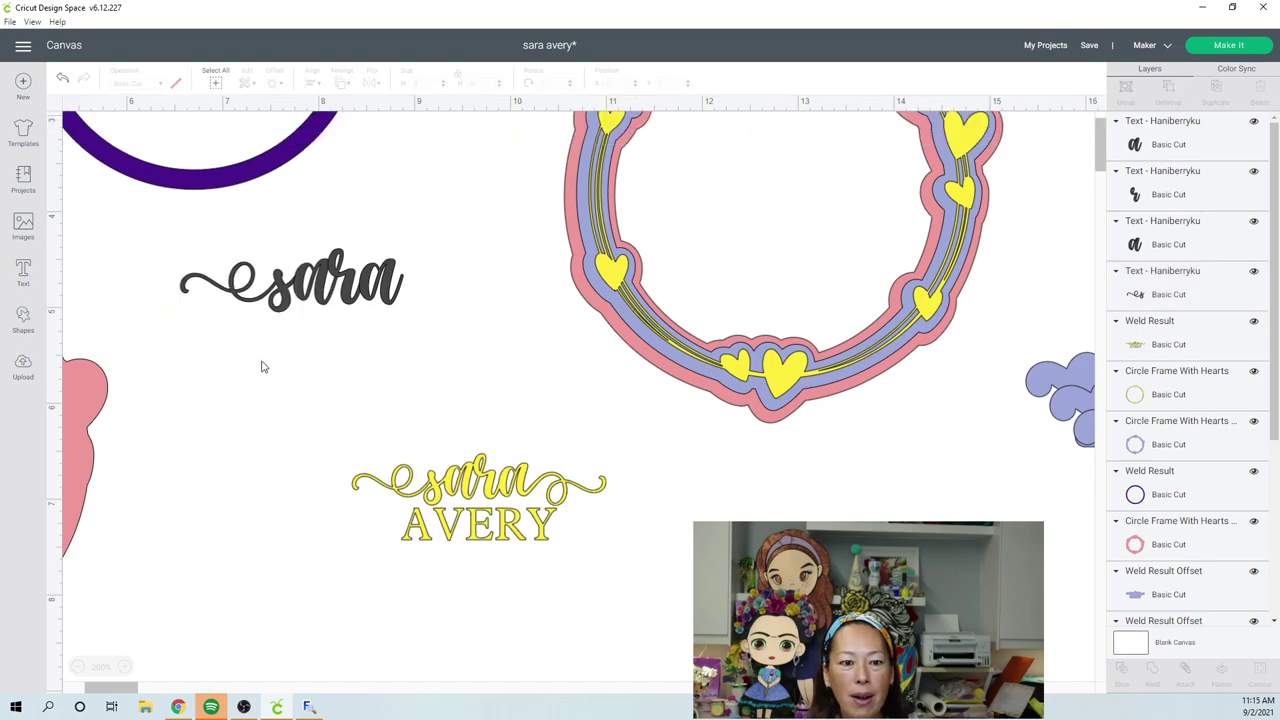
pyautogui.click(345, 280)
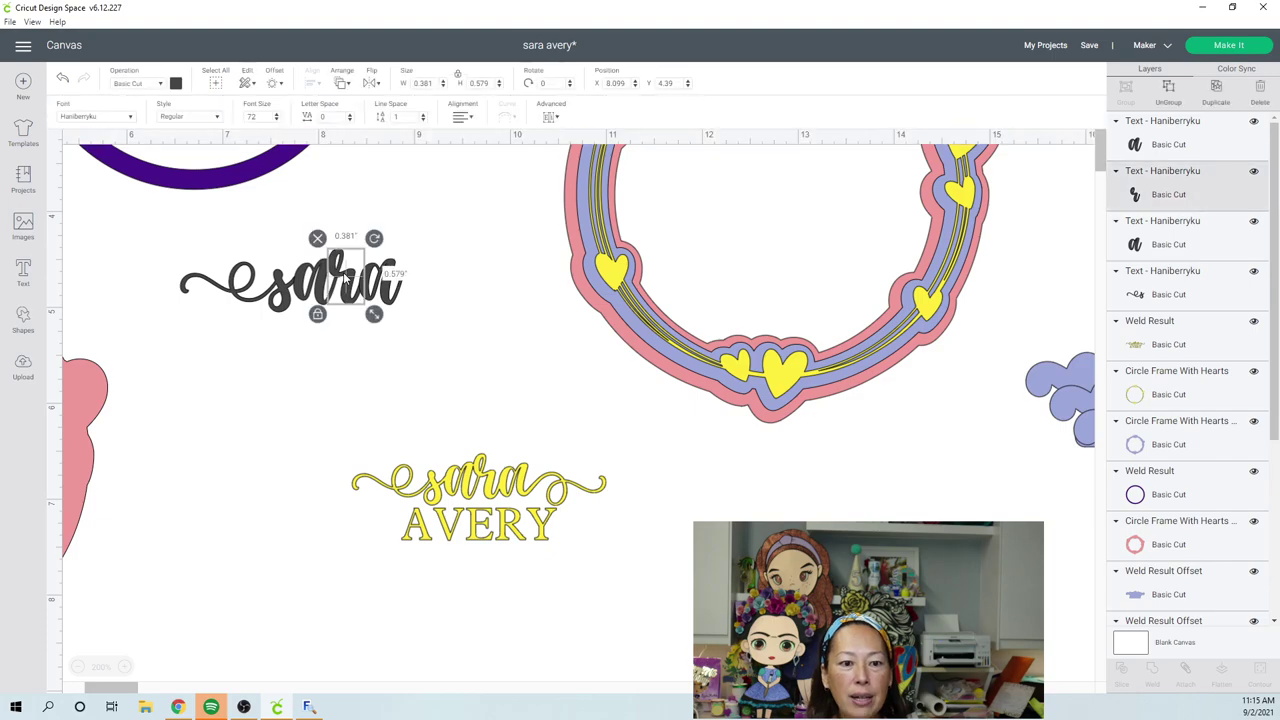
pyautogui.click(380, 351)
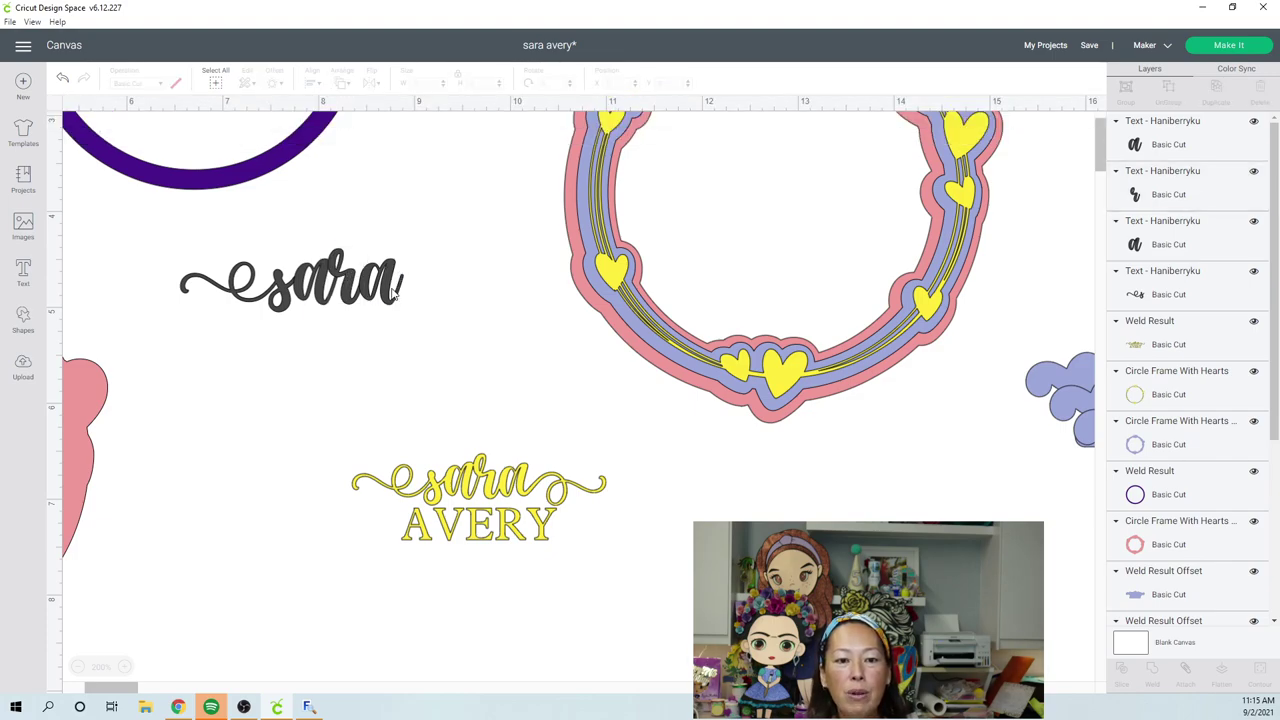
# Step: Copy the trailing-swash a glyph (0xF068) from MainType's Haniberryku characters and insert it as new text on the Cricut Design Space canvas
pyautogui.click(395, 290)
pyautogui.click(309, 707)
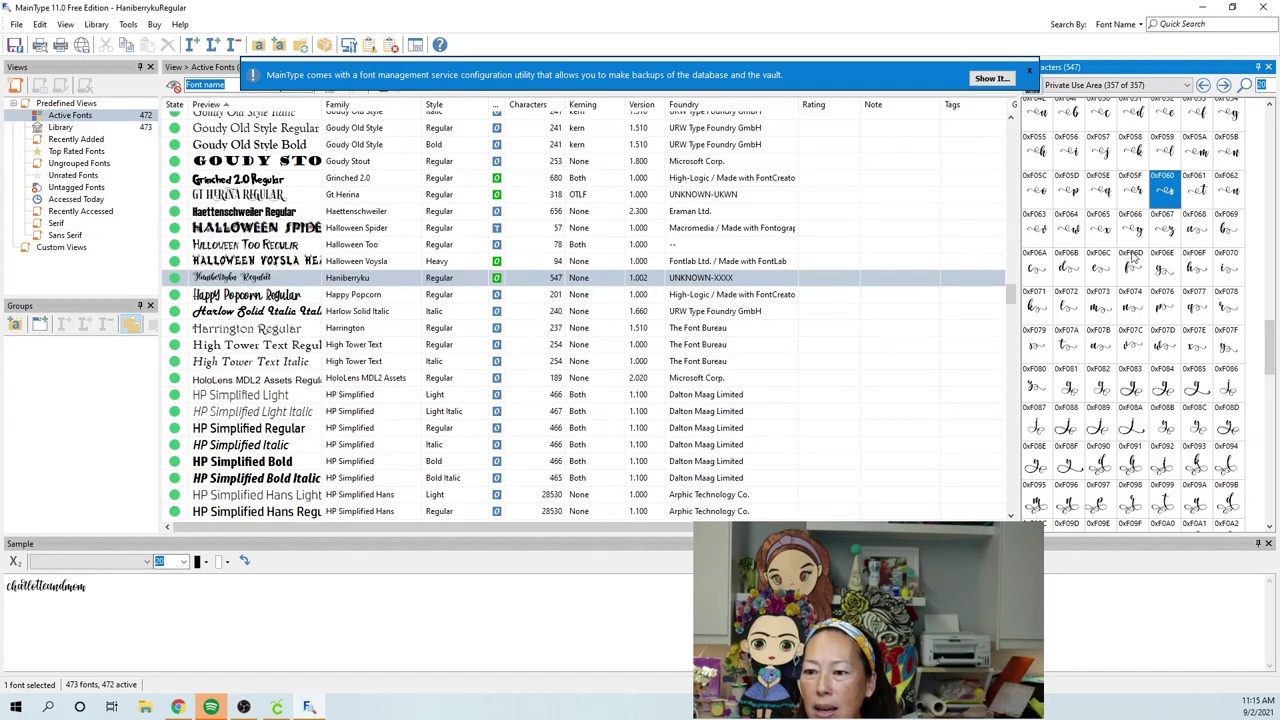
pyautogui.click(1203, 235)
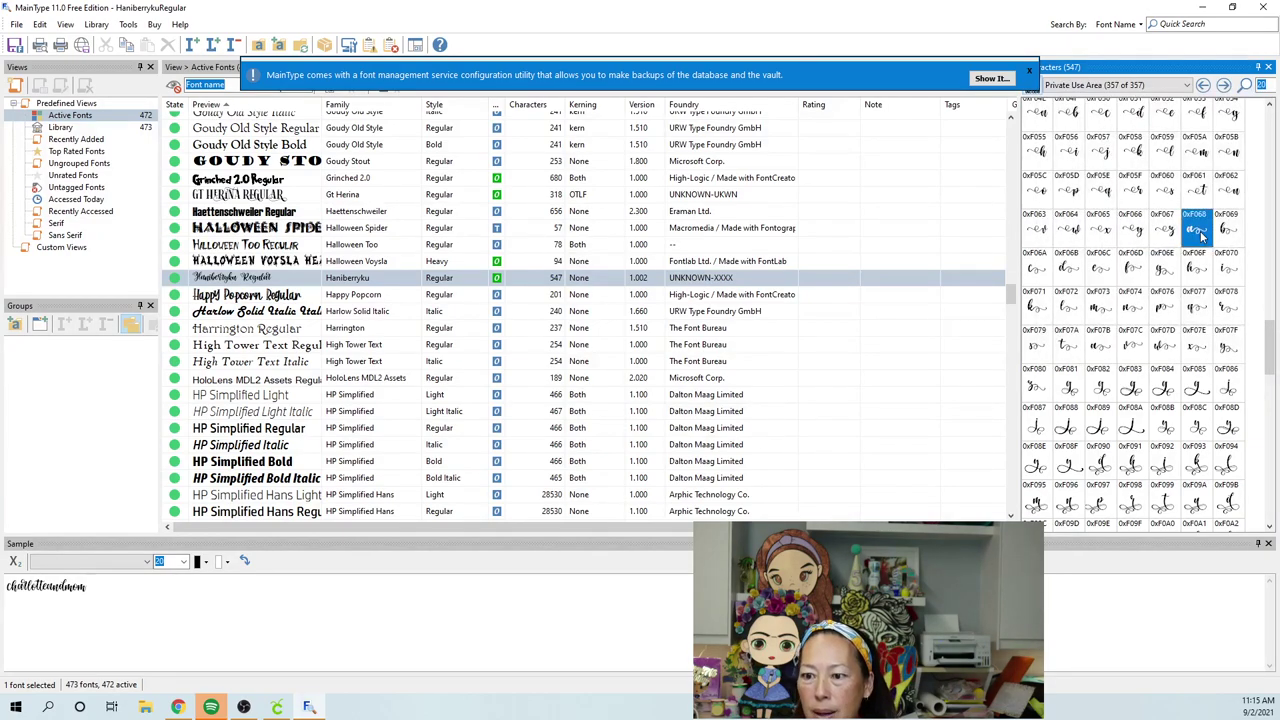
pyautogui.moveTo(1203, 235)
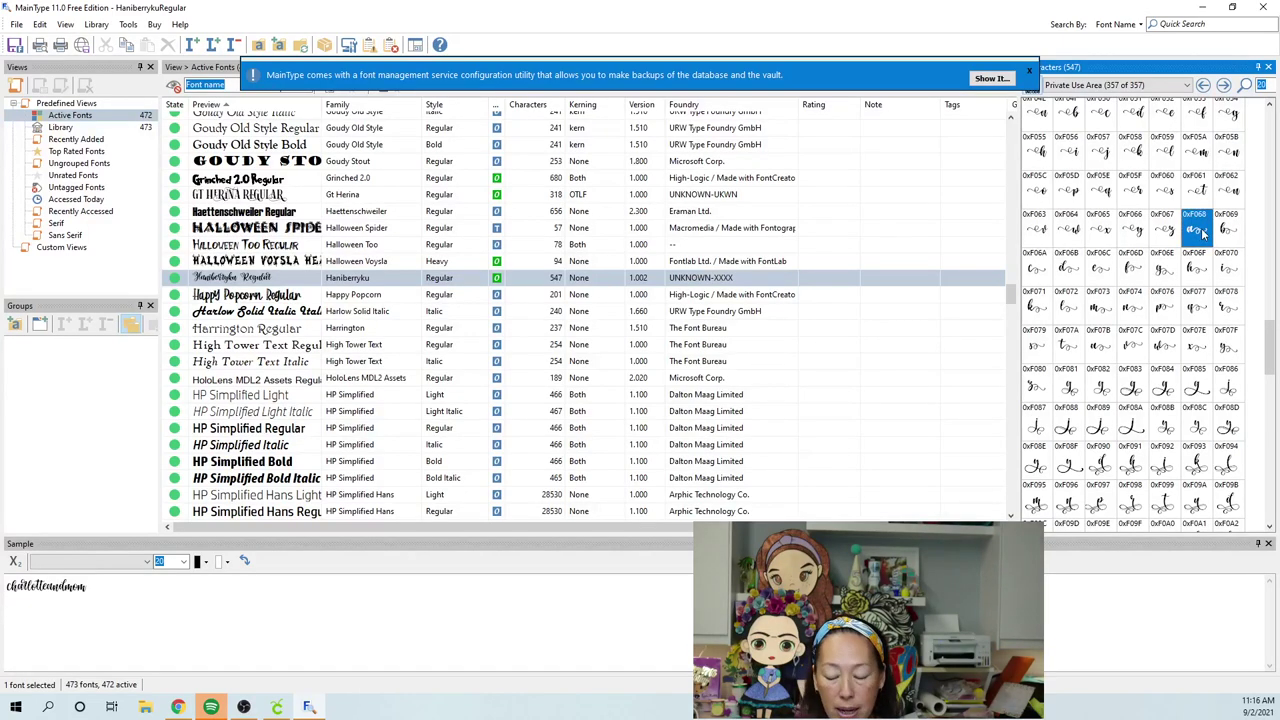
pyautogui.click(279, 707)
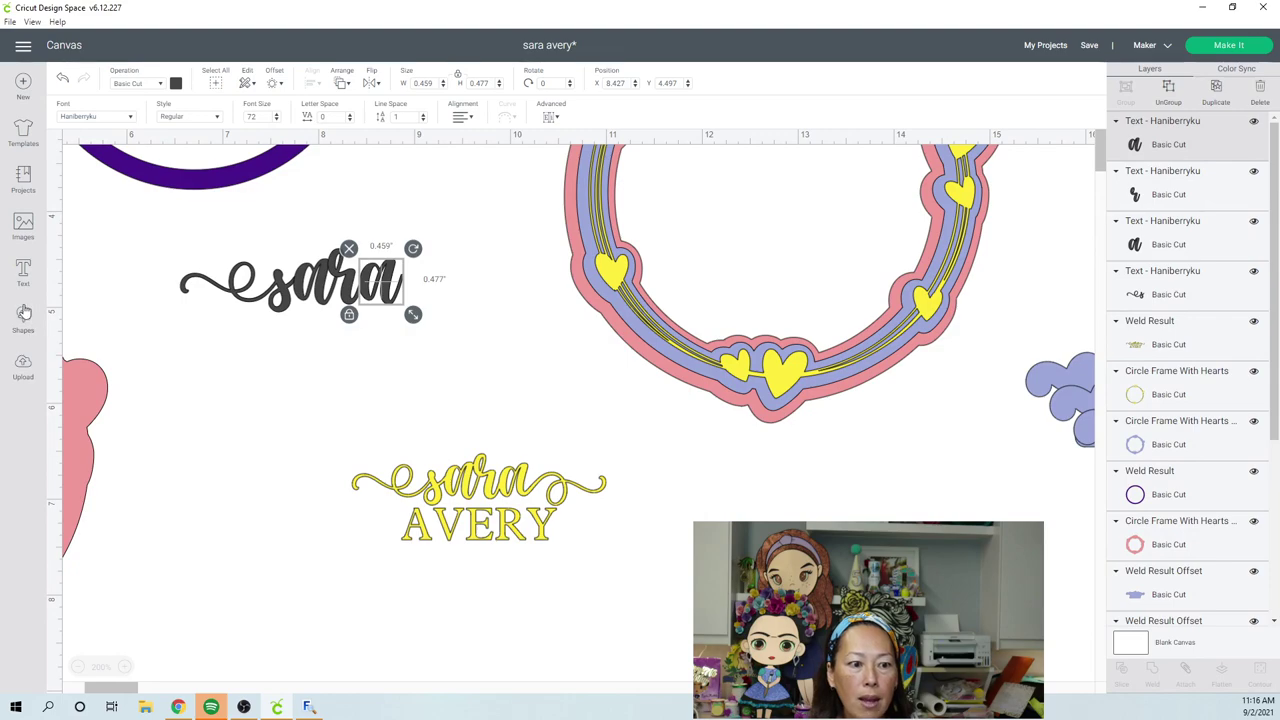
pyautogui.click(23, 273)
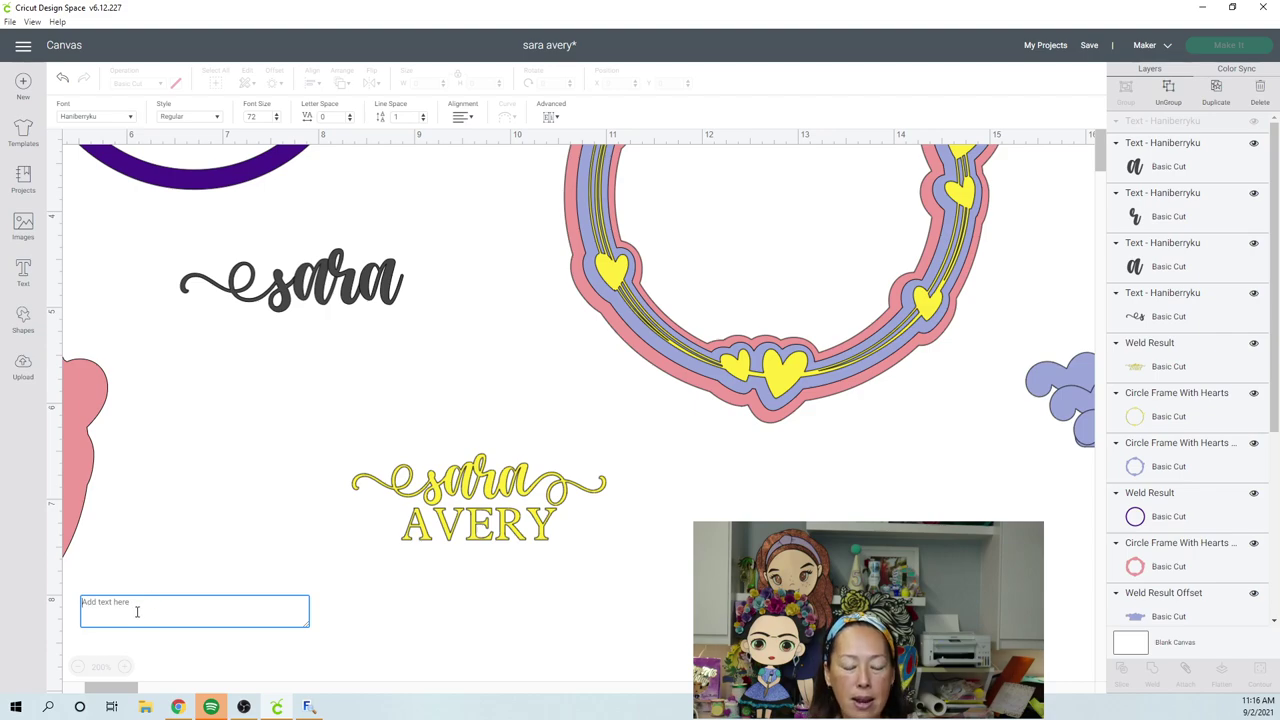
pyautogui.write('c')
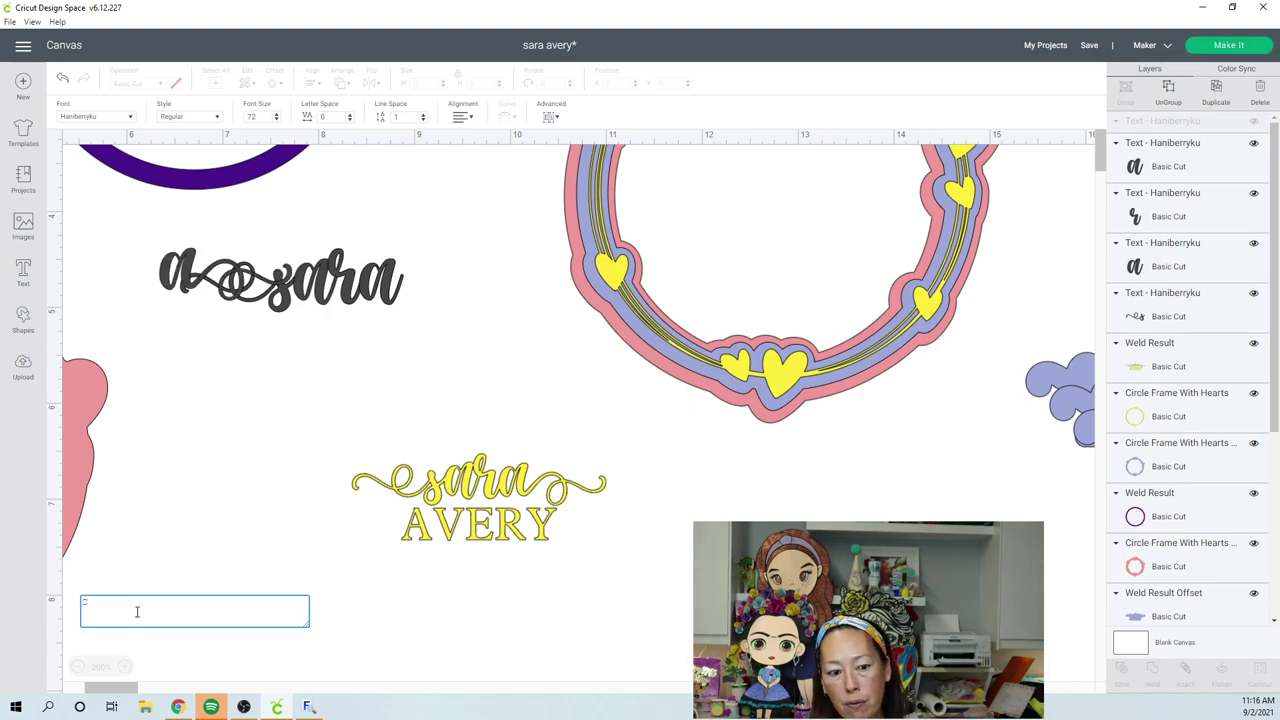
# Step: Move the trailing-swash a below the end of the dark name and delete the name's plain final a
pyautogui.moveTo(172, 268); pyautogui.dragTo(366, 356)
pyautogui.click(379, 286)
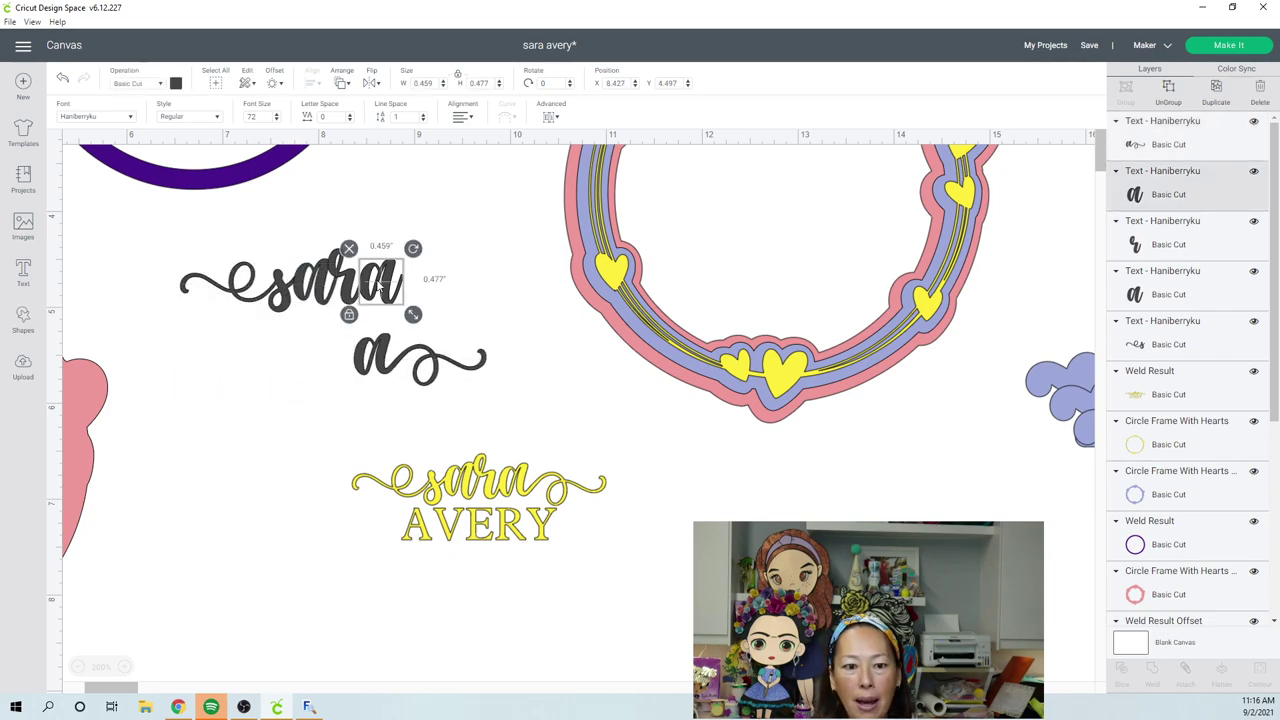
pyautogui.press('Delete')
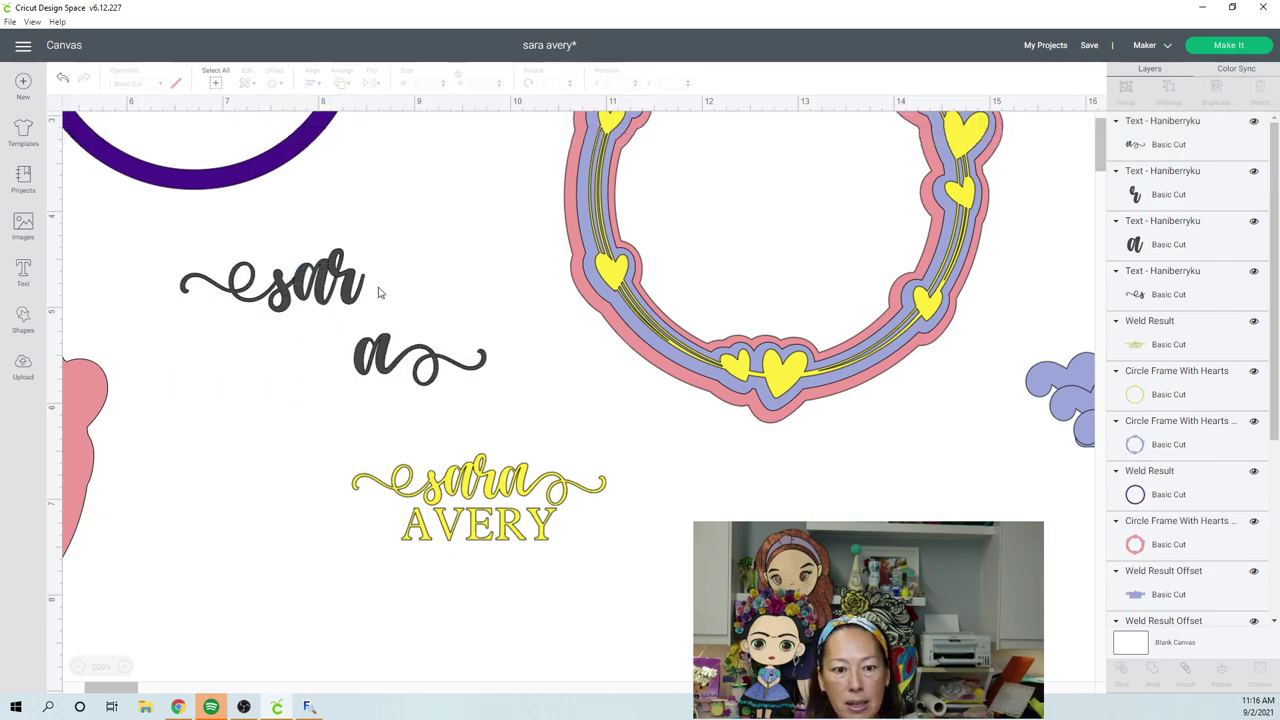
# Step: Connect the trailing-swash a to the end of the dark script name and weld all its letters together
pyautogui.moveTo(391, 301); pyautogui.dragTo(383, 284)
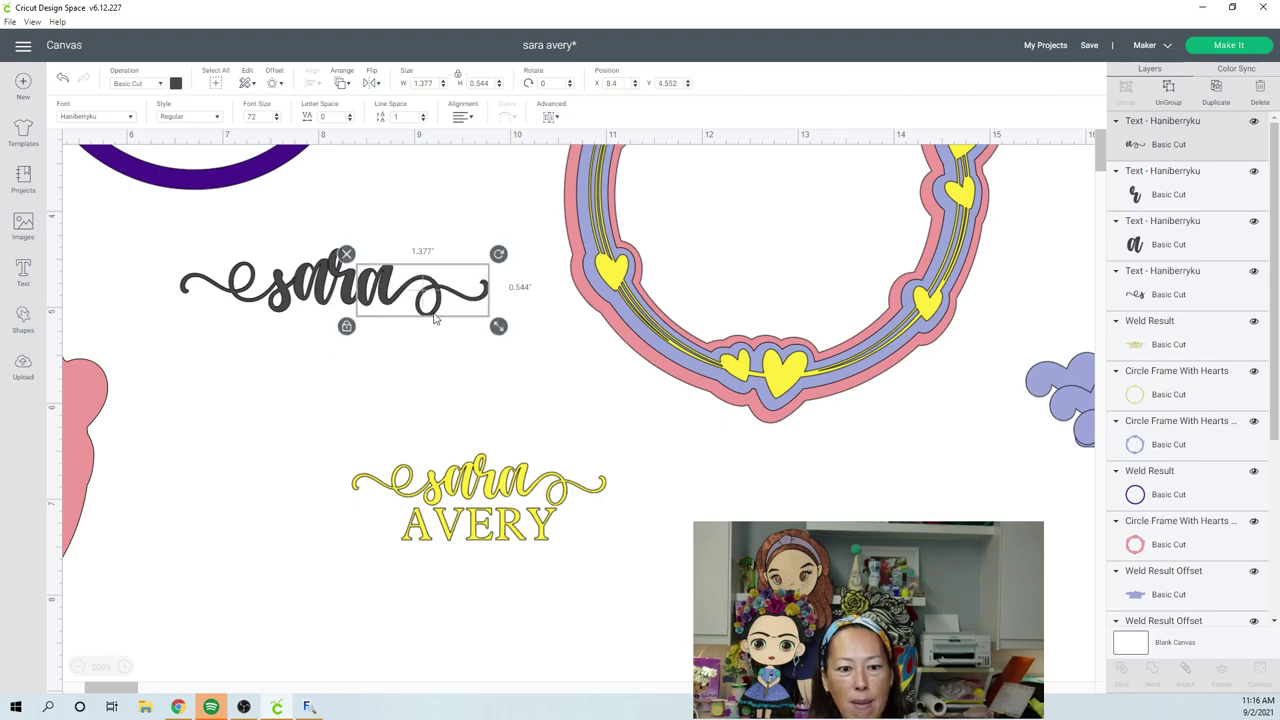
pyautogui.click(243, 331)
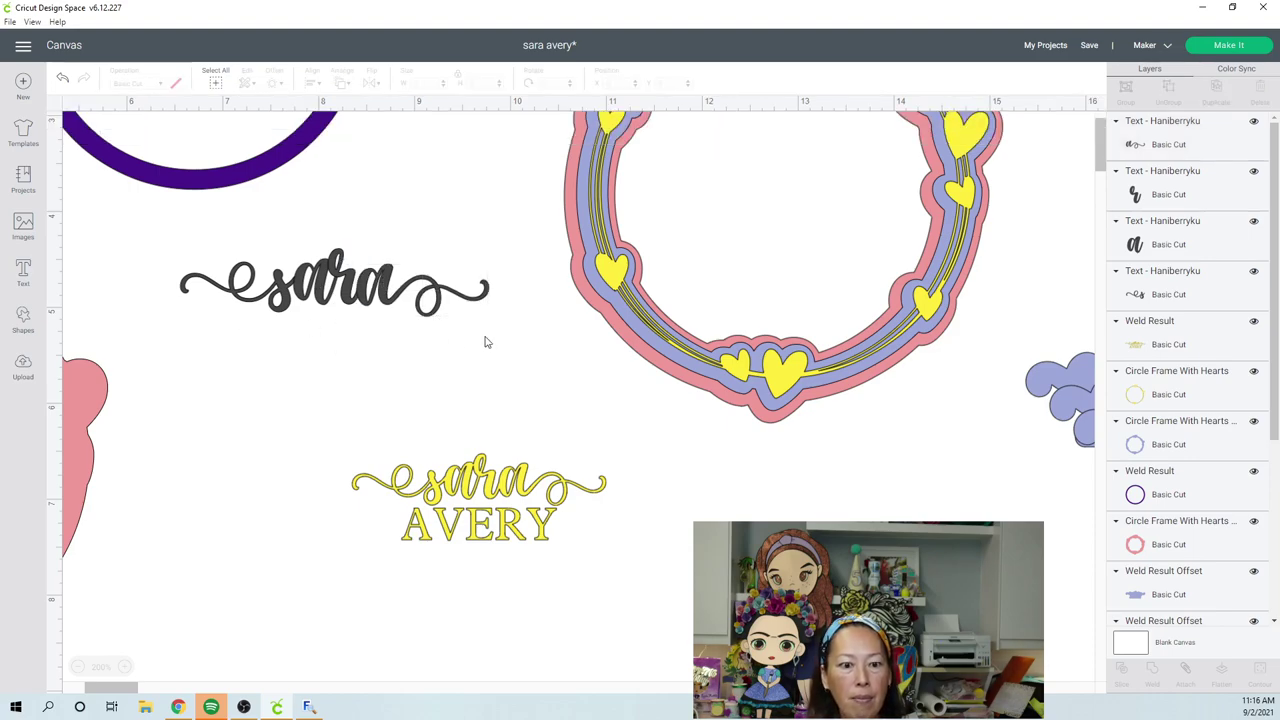
pyautogui.moveTo(242, 277); pyautogui.dragTo(215, 270)
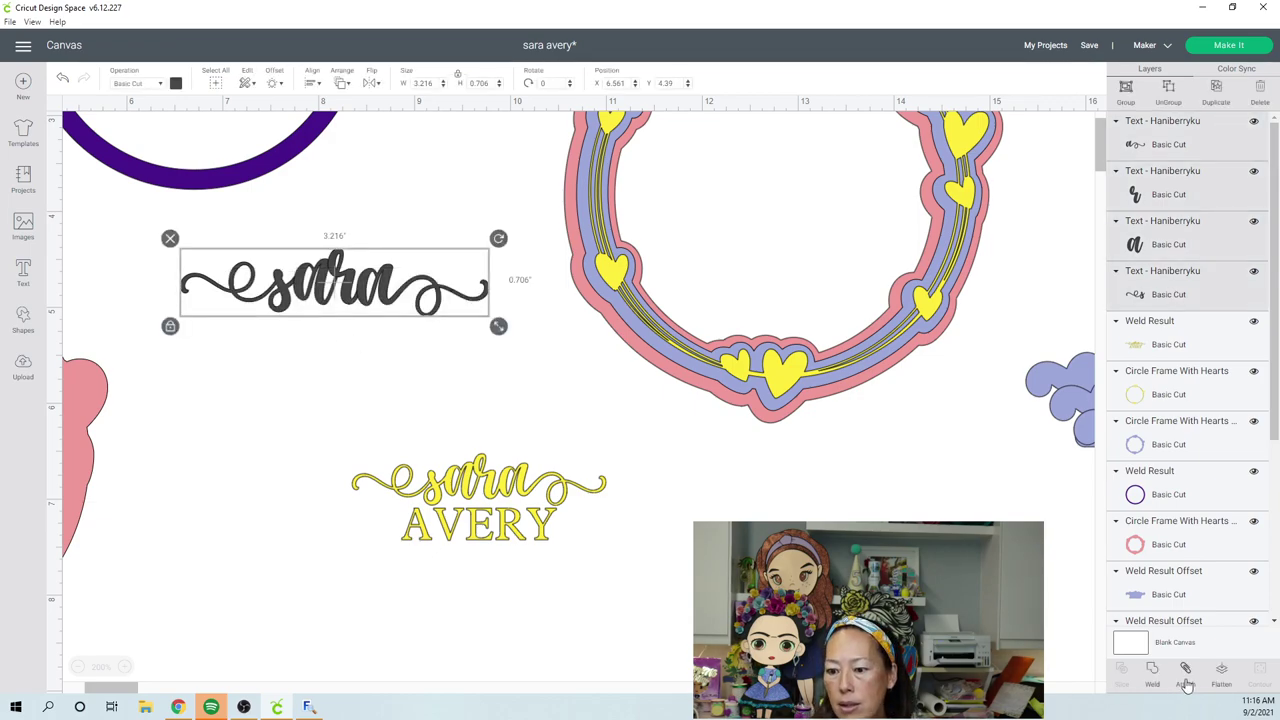
pyautogui.click(1150, 675)
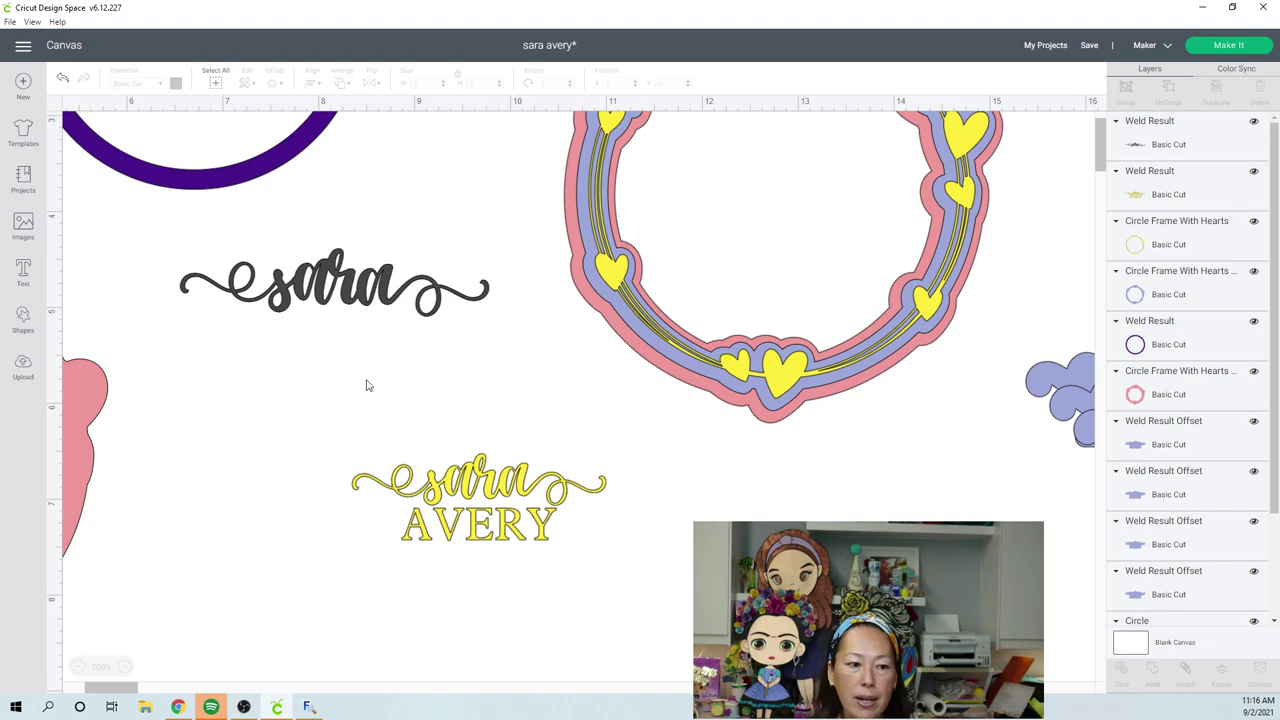
# Step: Add a new text object in the Typewriter Std Regular font containing the second name in capital letters
pyautogui.click(24, 284)
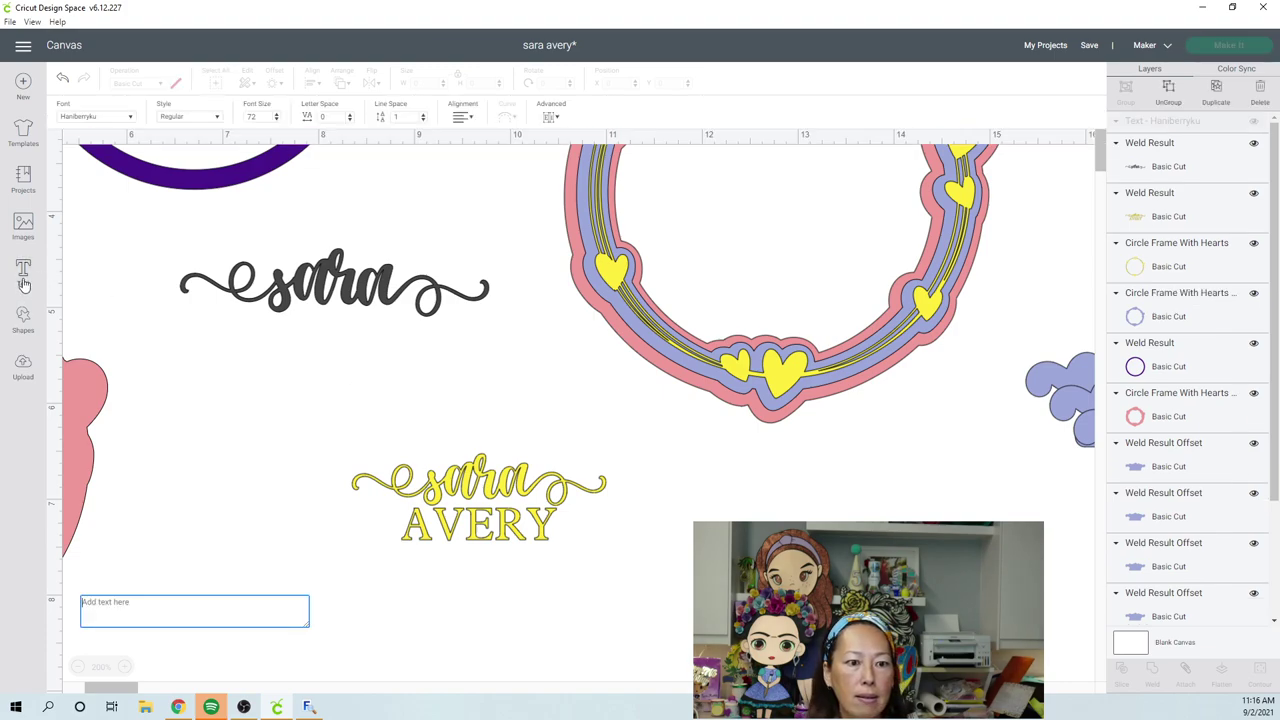
pyautogui.click(127, 118)
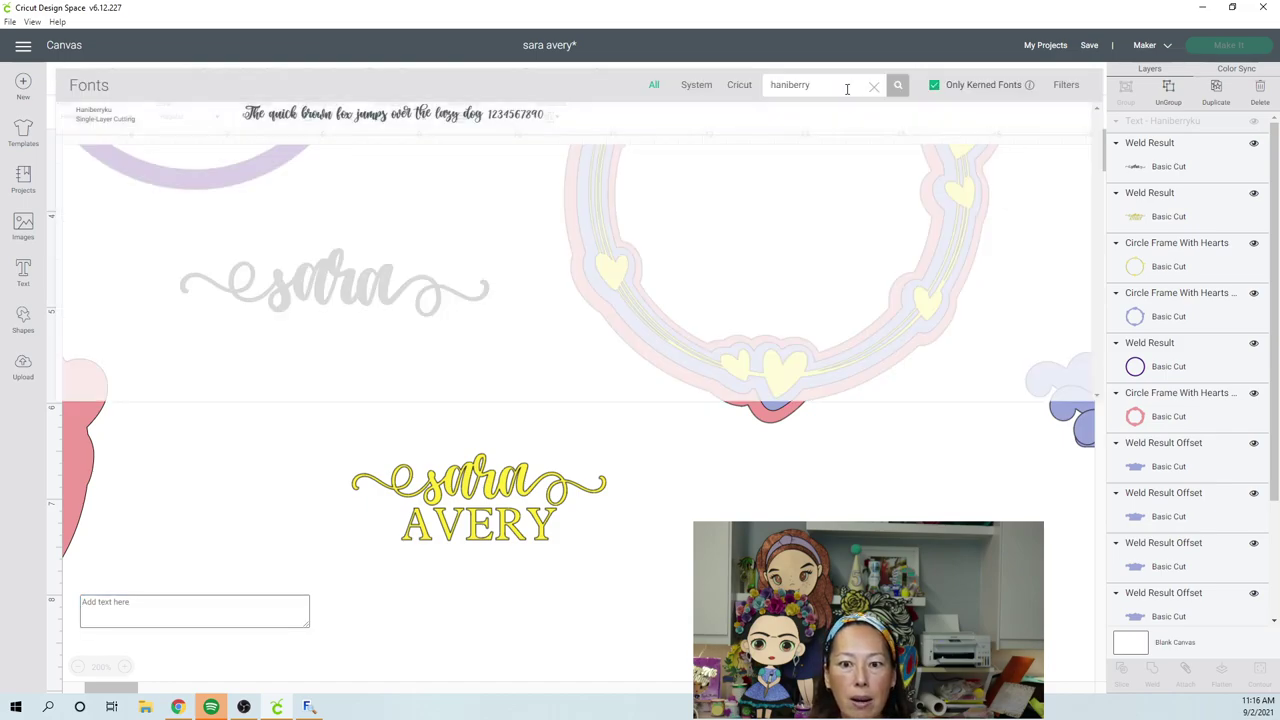
pyautogui.click(873, 87)
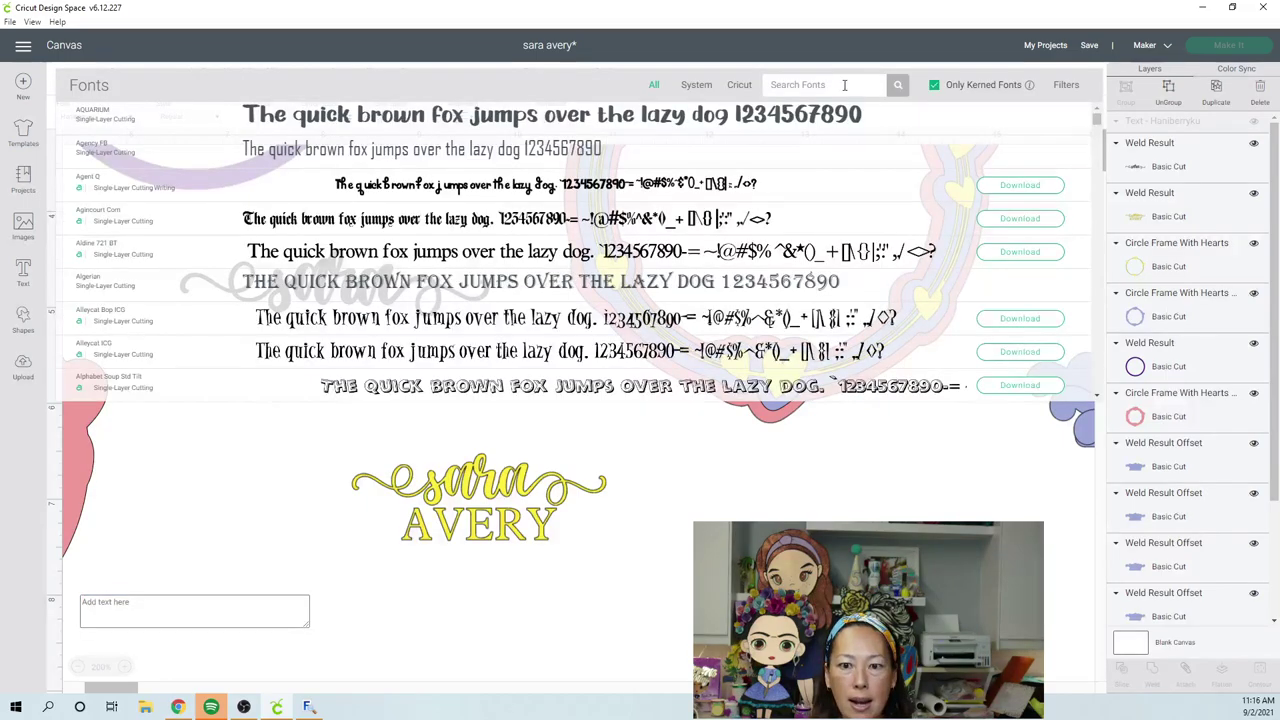
pyautogui.write('typewriter')
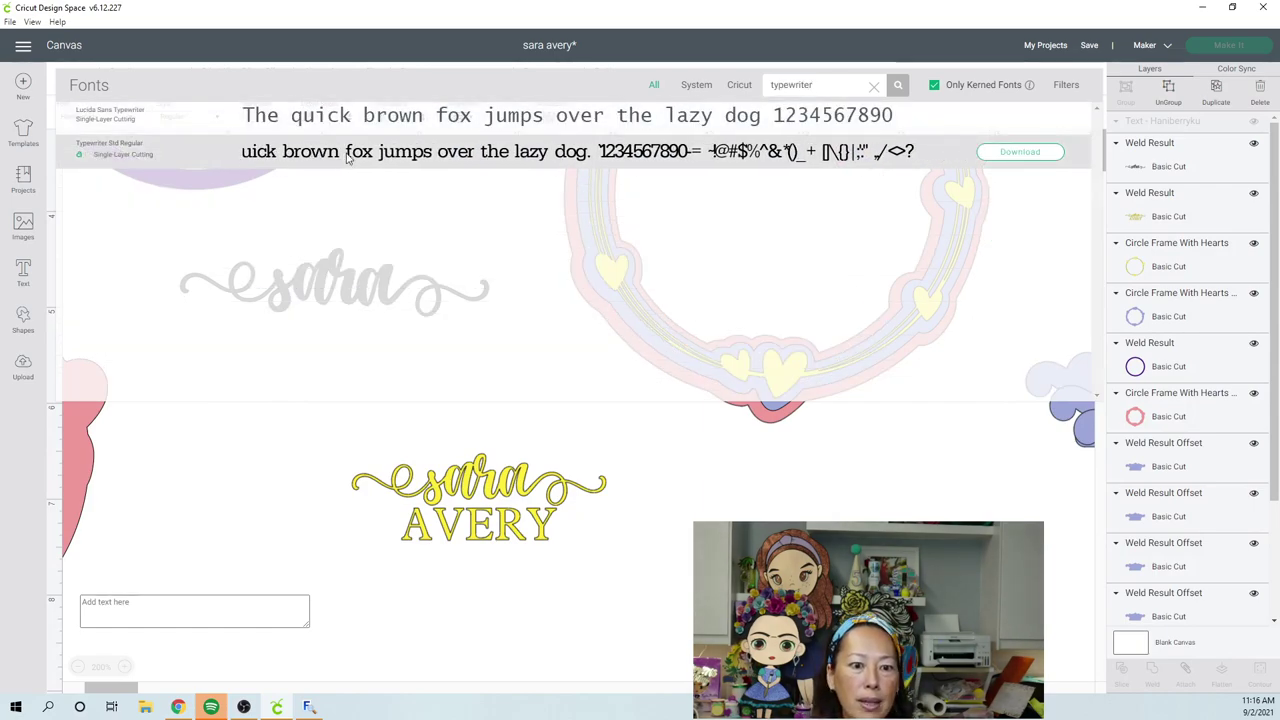
pyautogui.click(347, 157)
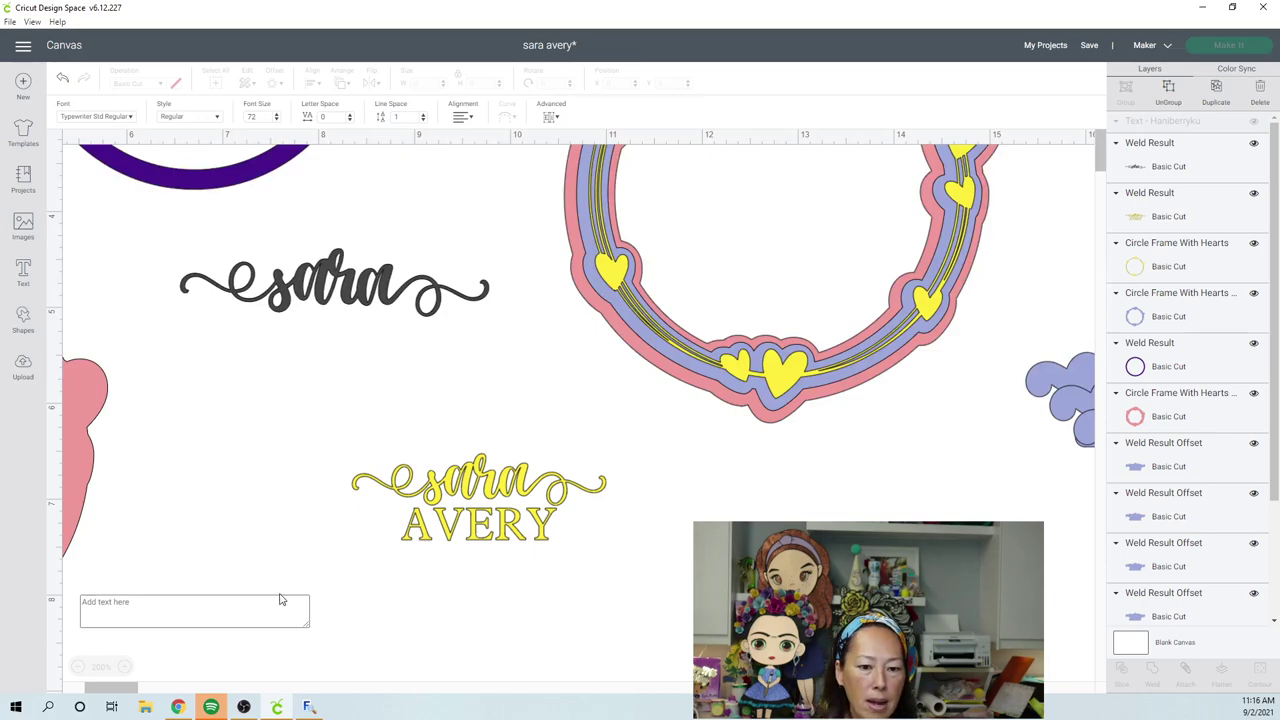
pyautogui.click(201, 607)
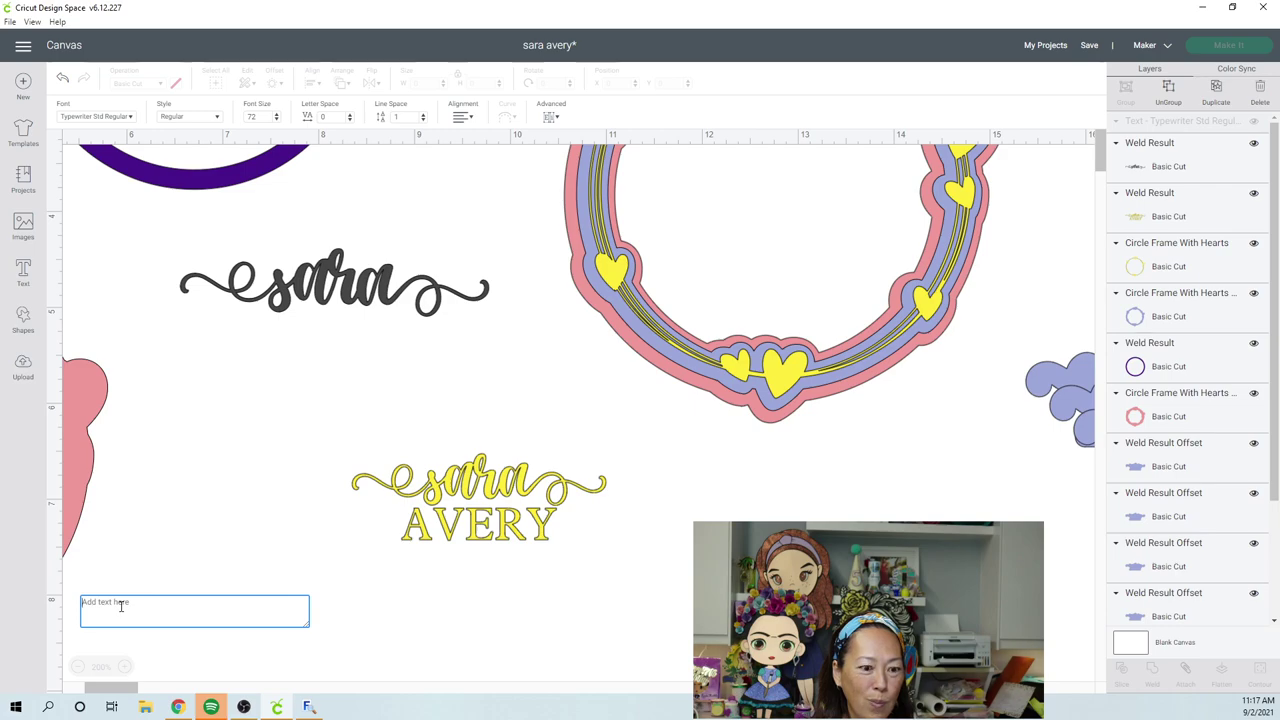
pyautogui.write('AVERY')
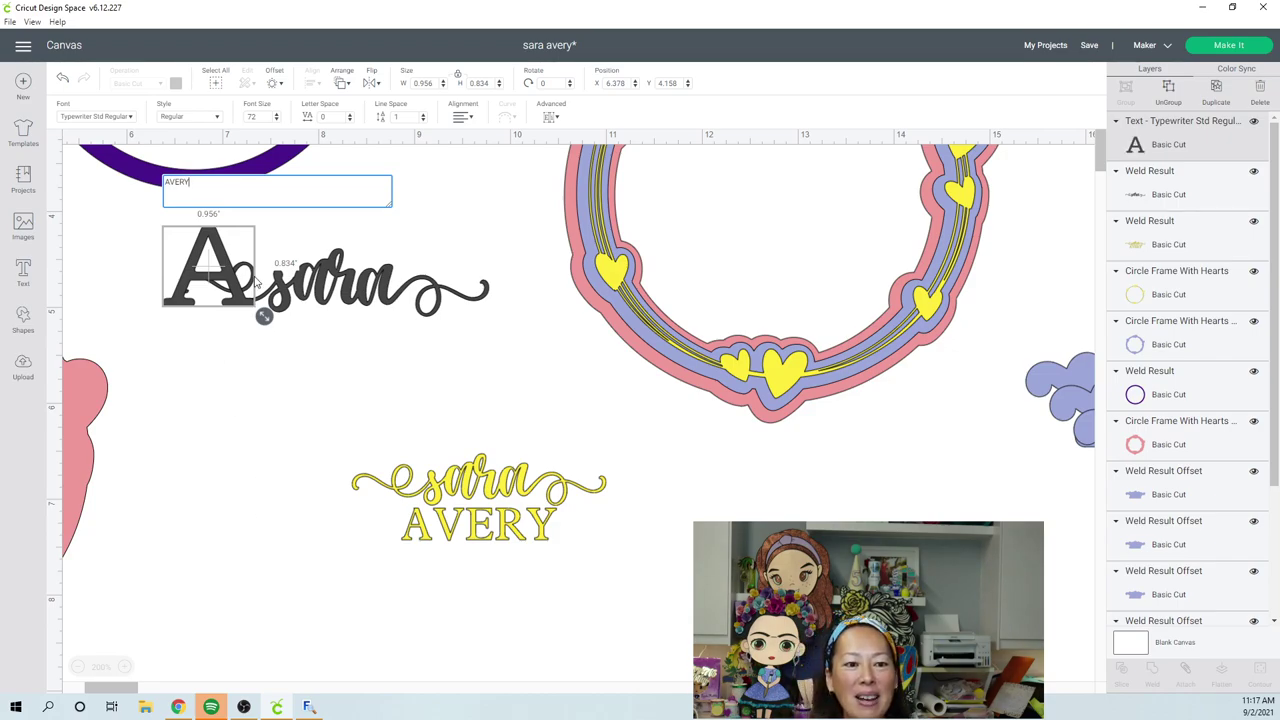
# Step: Place the capital-letter name directly beneath the dark script name and shrink it to fit within the swashes' width
pyautogui.moveTo(324, 253); pyautogui.dragTo(304, 345)
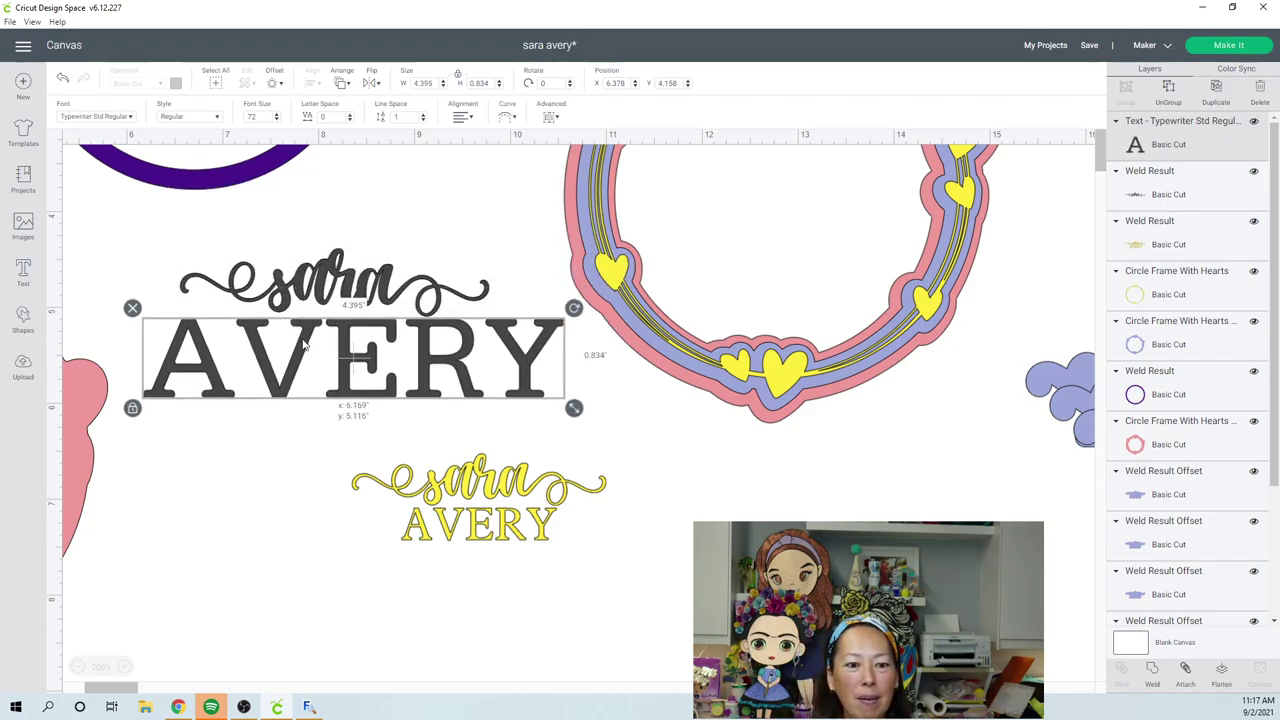
pyautogui.moveTo(573, 408); pyautogui.dragTo(440, 347)
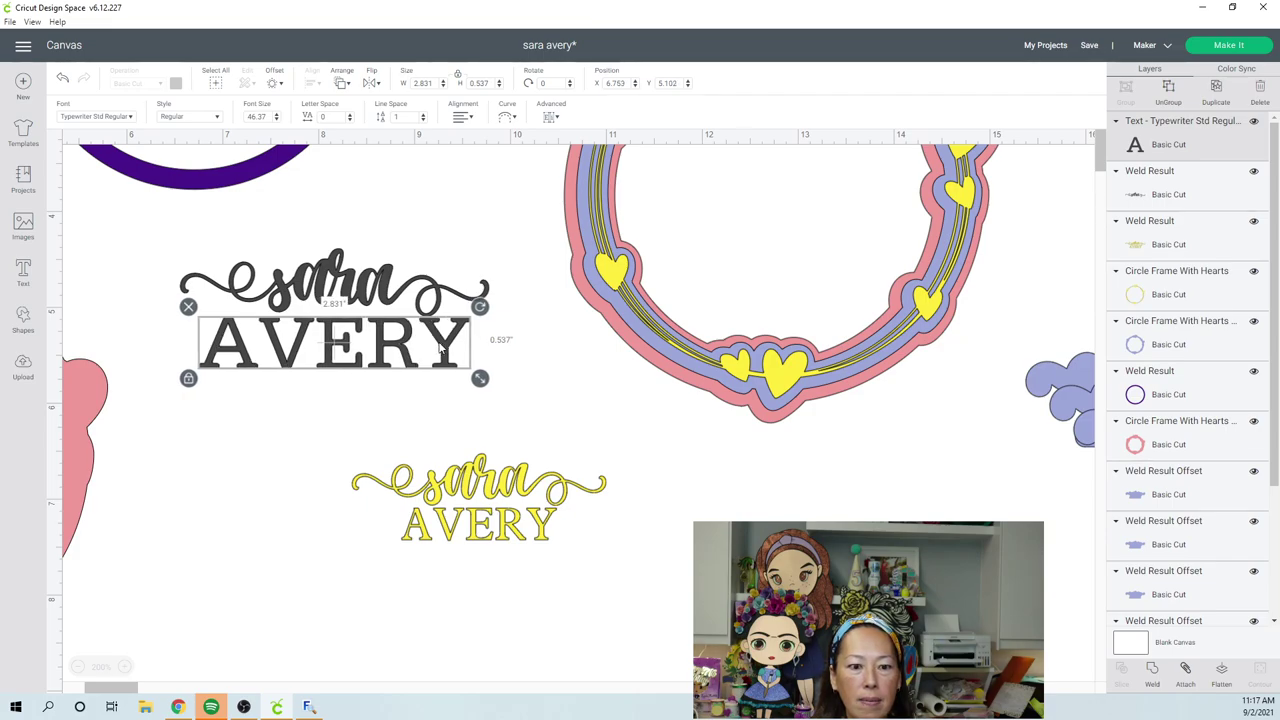
pyautogui.moveTo(480, 379); pyautogui.dragTo(425, 365)
pyautogui.click(443, 407)
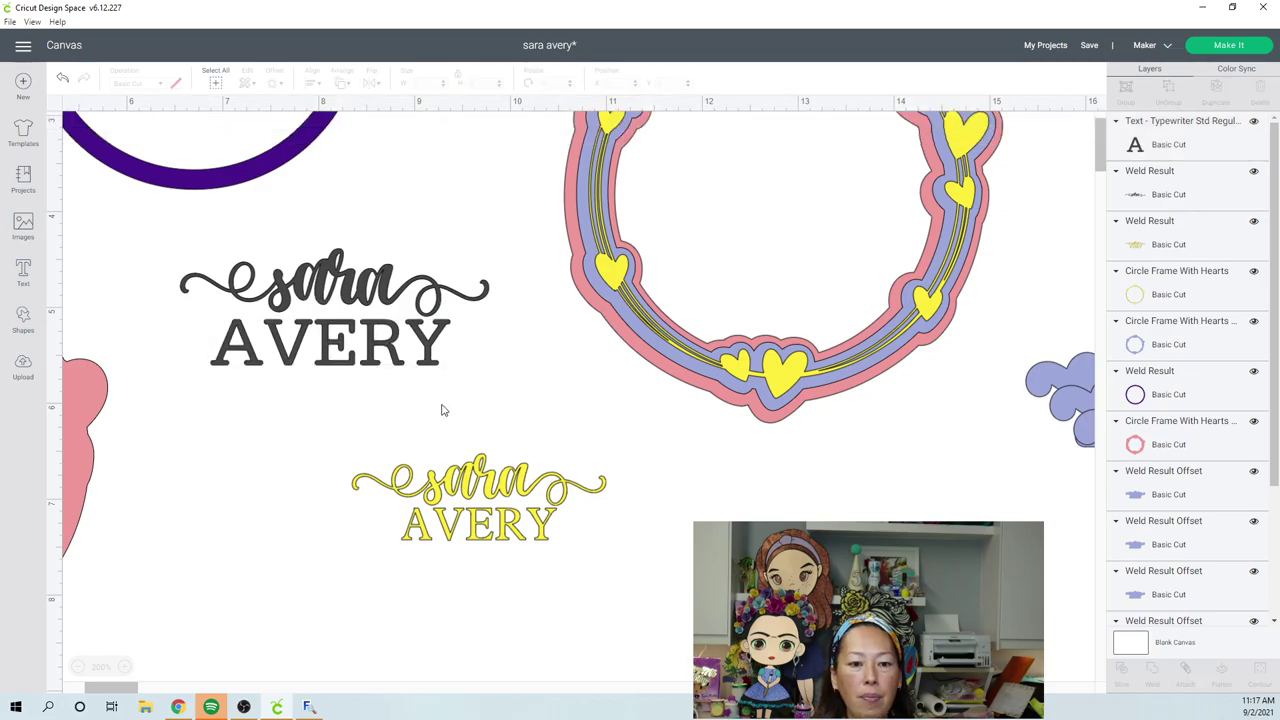
# Step: Center the dark script name and the capital-letter name horizontally on each other and weld them together
pyautogui.moveTo(478, 405); pyautogui.dragTo(266, 260)
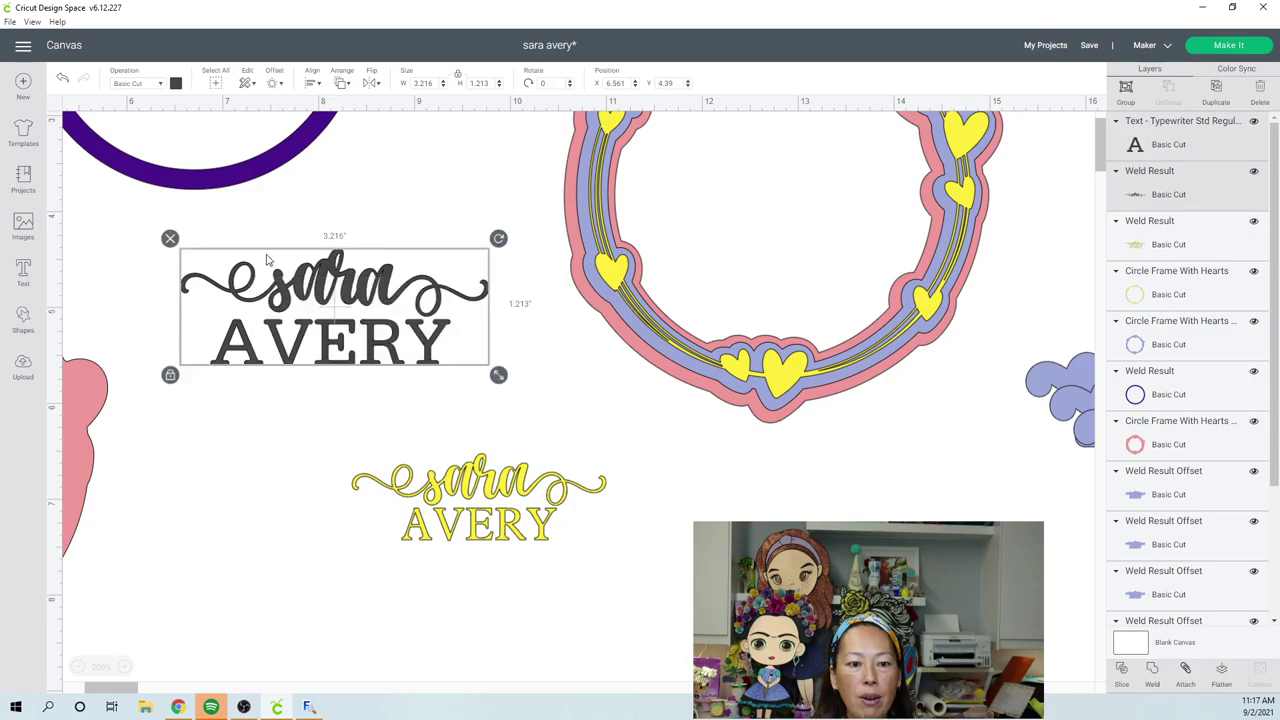
pyautogui.click(311, 84)
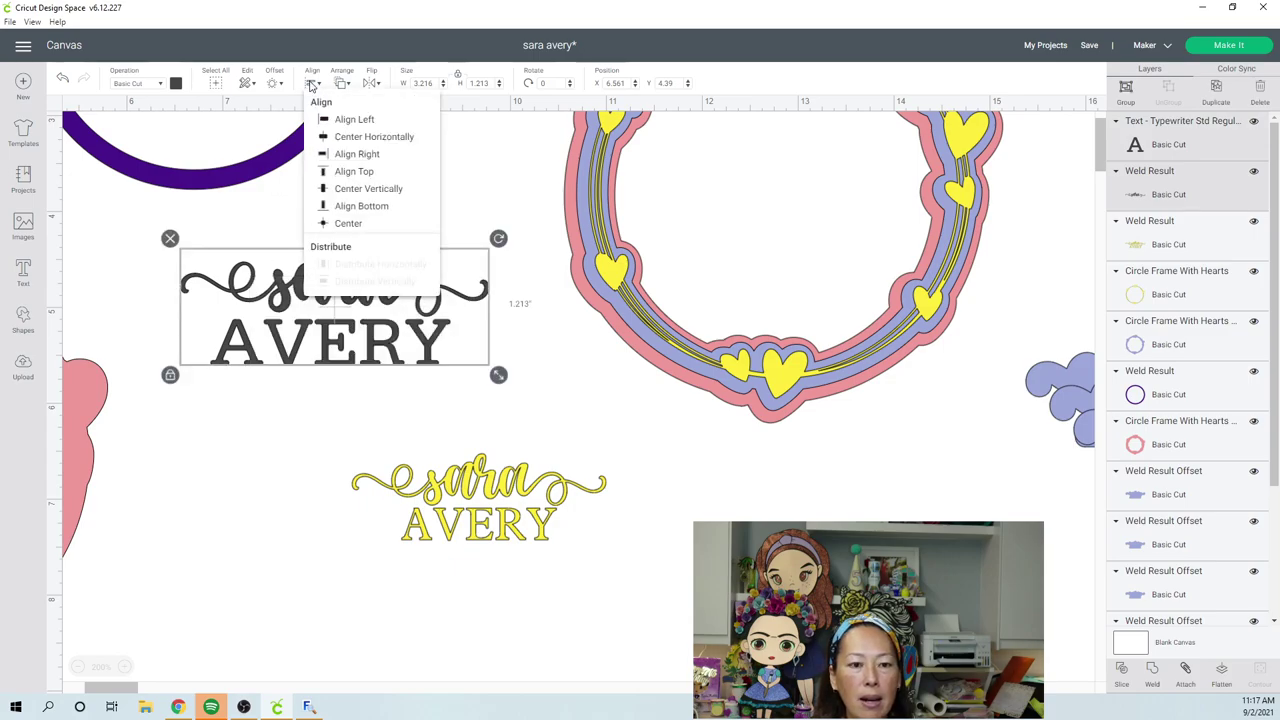
pyautogui.click(367, 137)
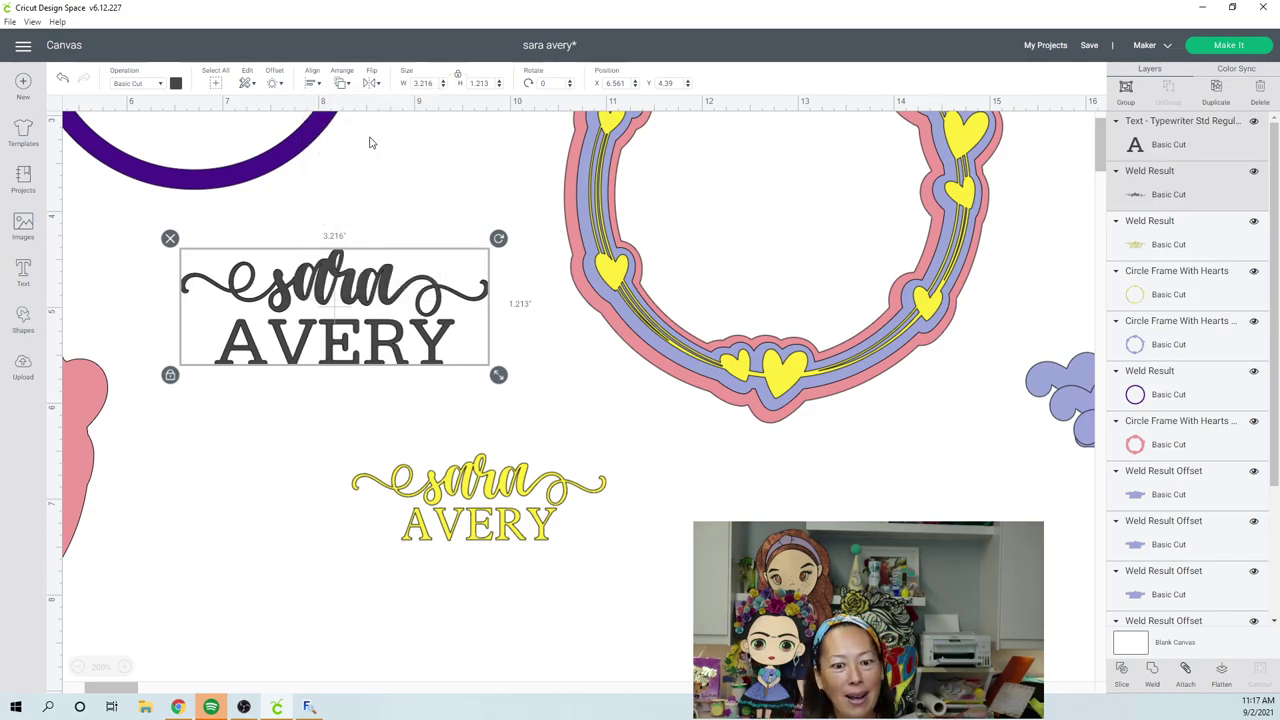
pyautogui.click(1153, 670)
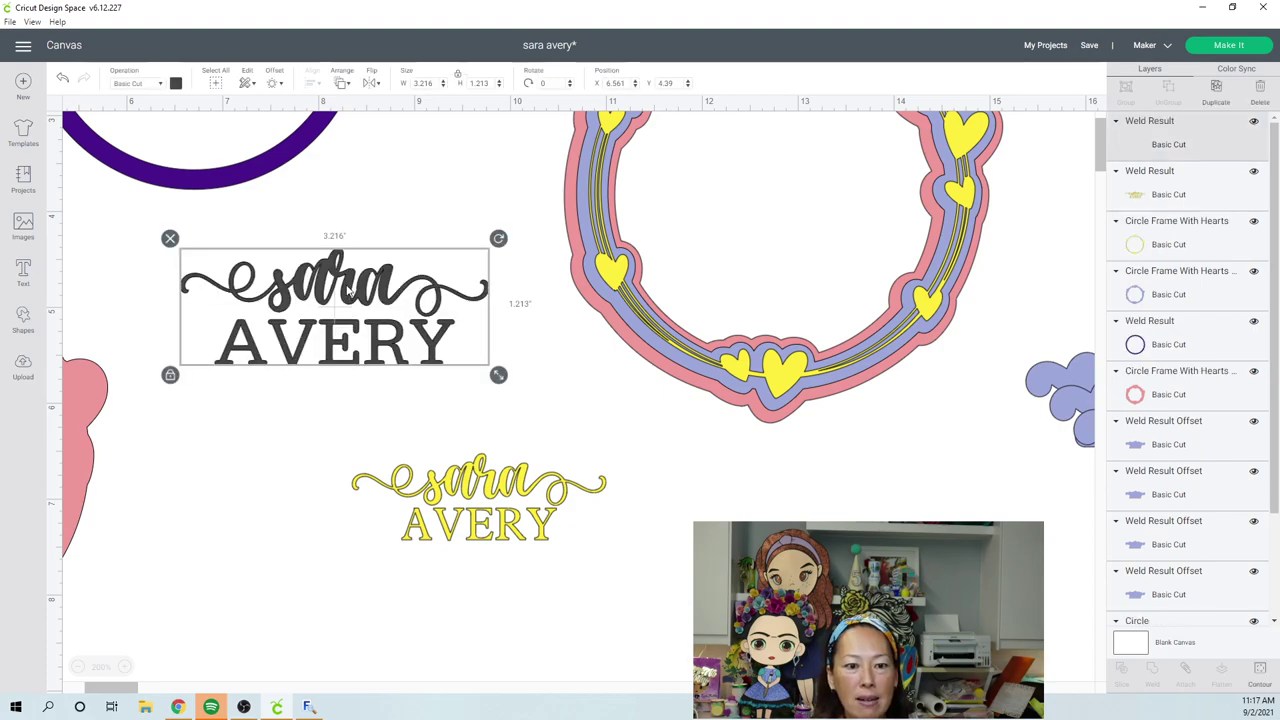
# Step: Shrink the dark two-line name to about 2.6 in wide and compare its size with the yellow name
pyautogui.moveTo(494, 374); pyautogui.dragTo(434, 343)
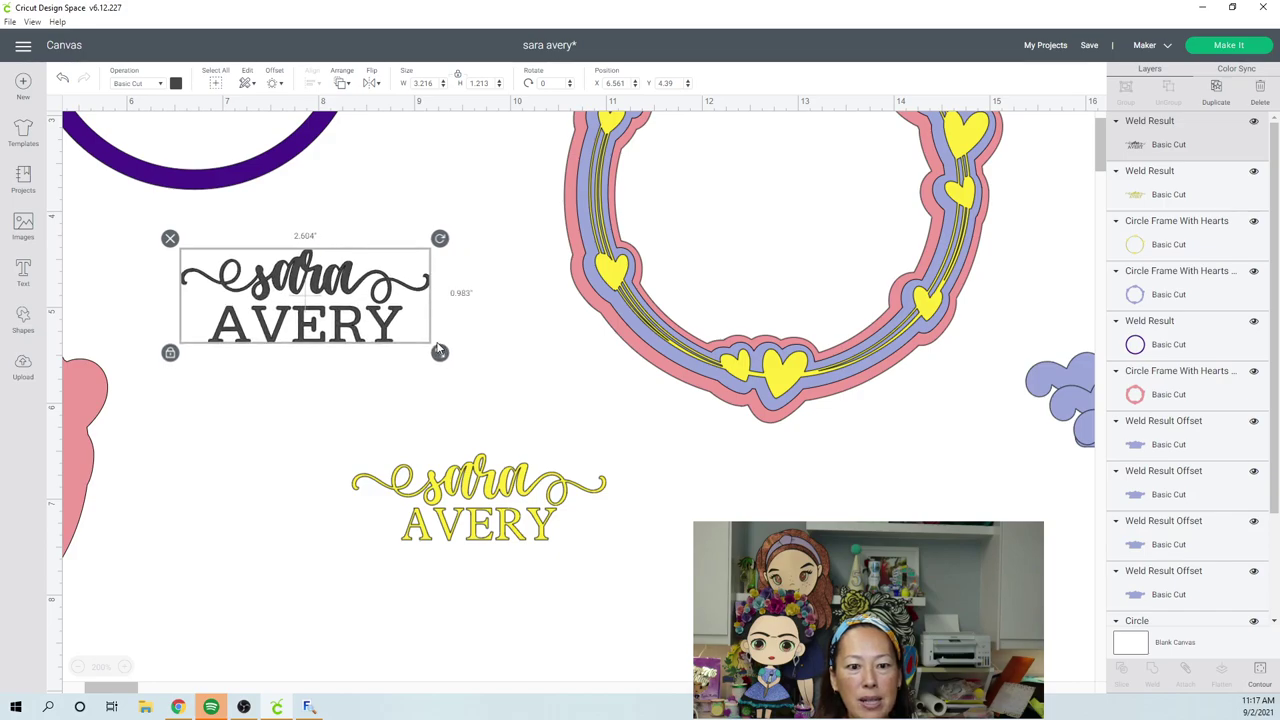
pyautogui.click(495, 435)
pyautogui.click(495, 487)
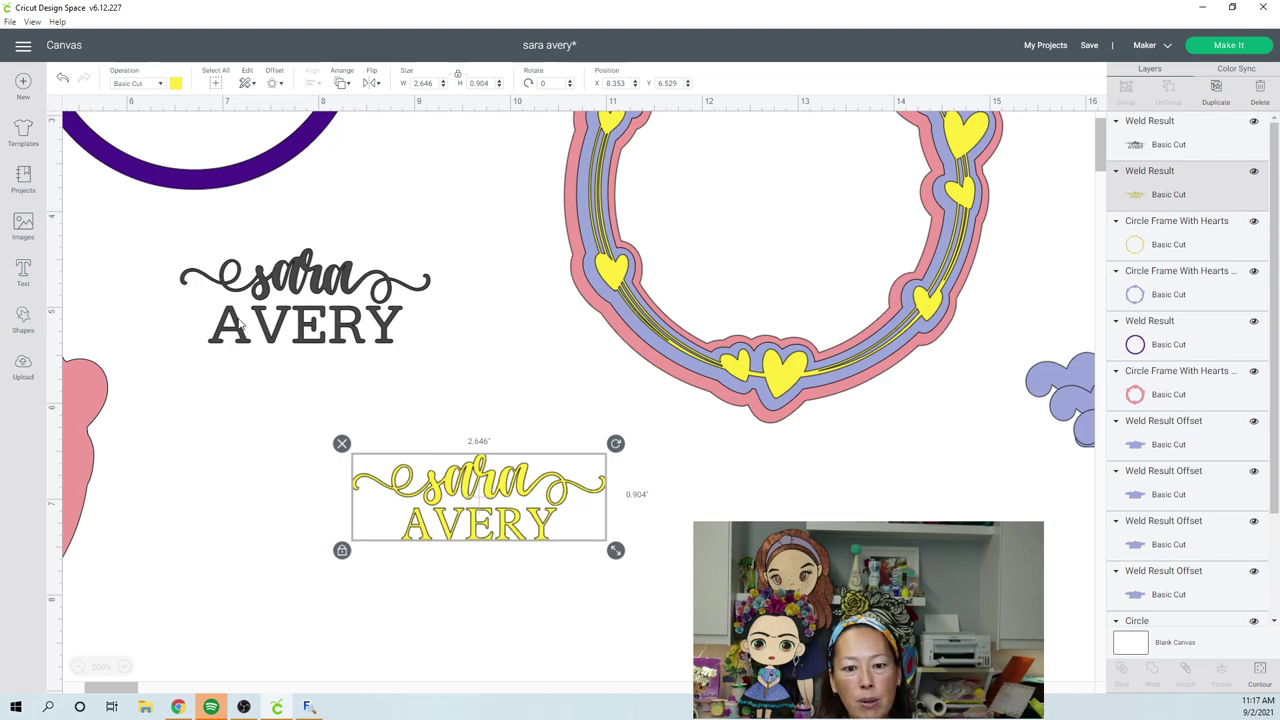
# Step: Try a rounded-corner offset around the dark two-line name at distances of 0.708 in and 0.10 in
pyautogui.click(283, 307)
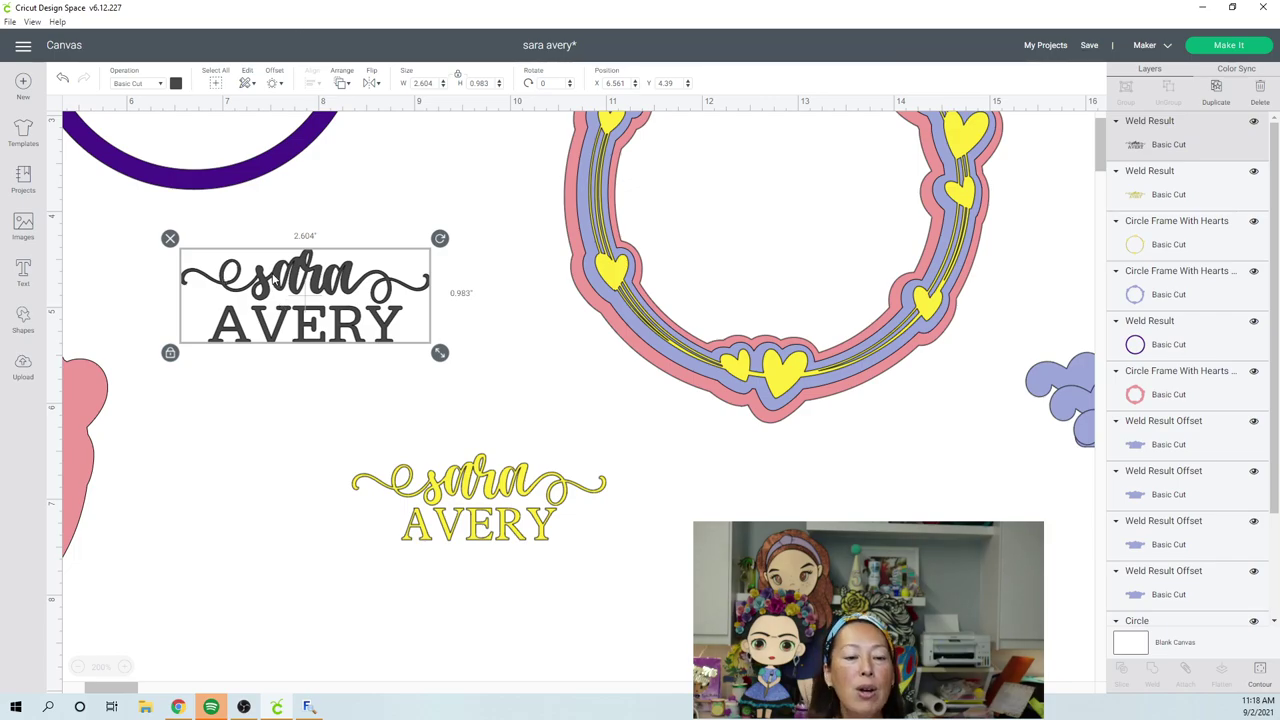
pyautogui.click(271, 88)
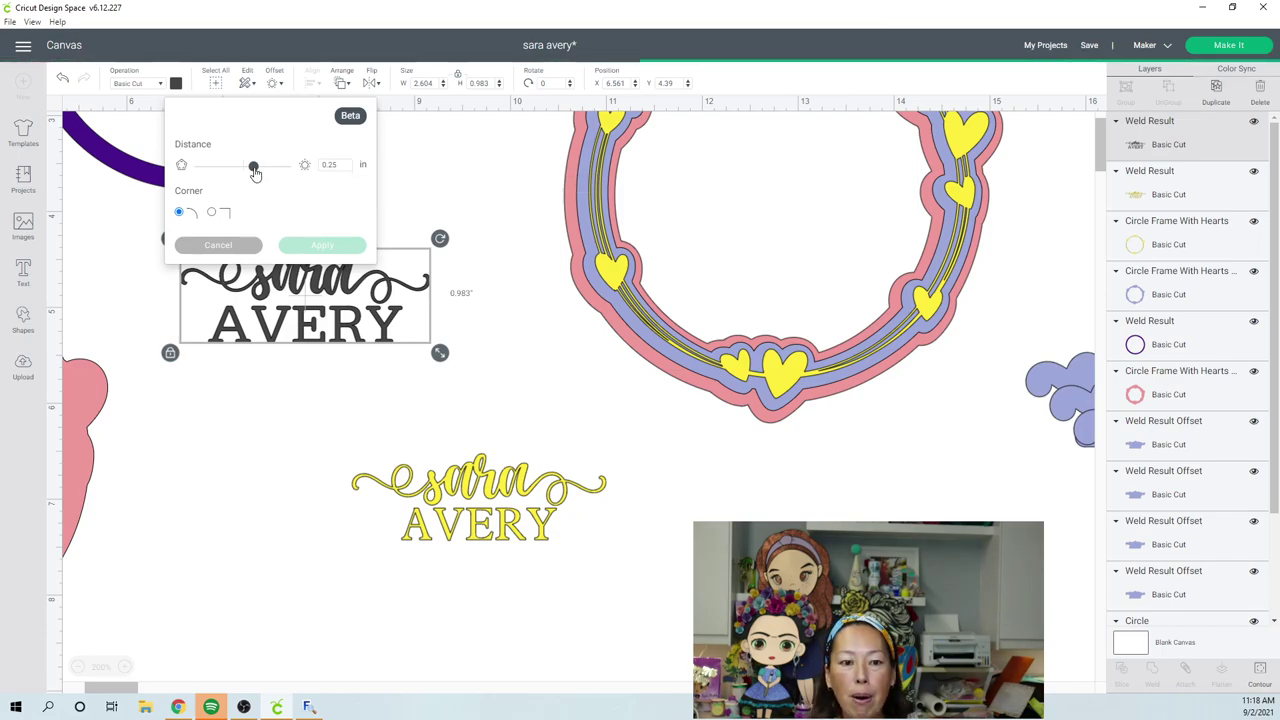
pyautogui.moveTo(255, 172); pyautogui.dragTo(275, 178)
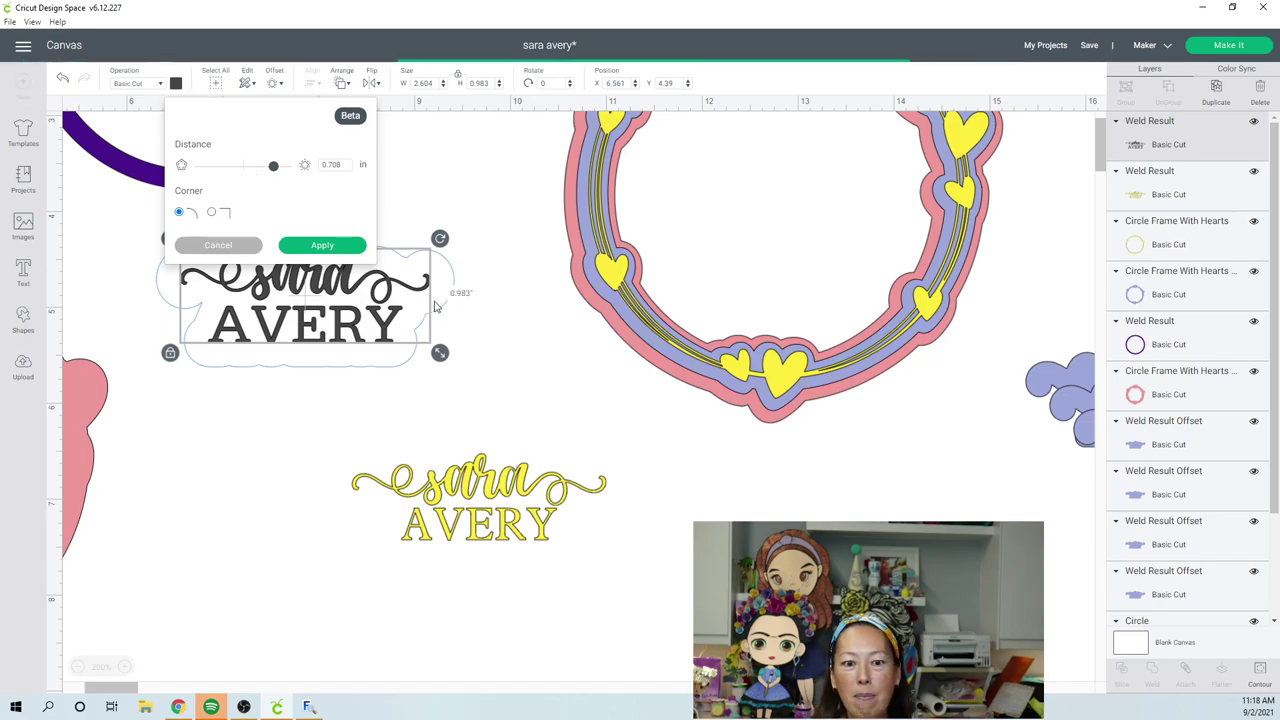
pyautogui.doubleClick(330, 165)
pyautogui.write('0.5')
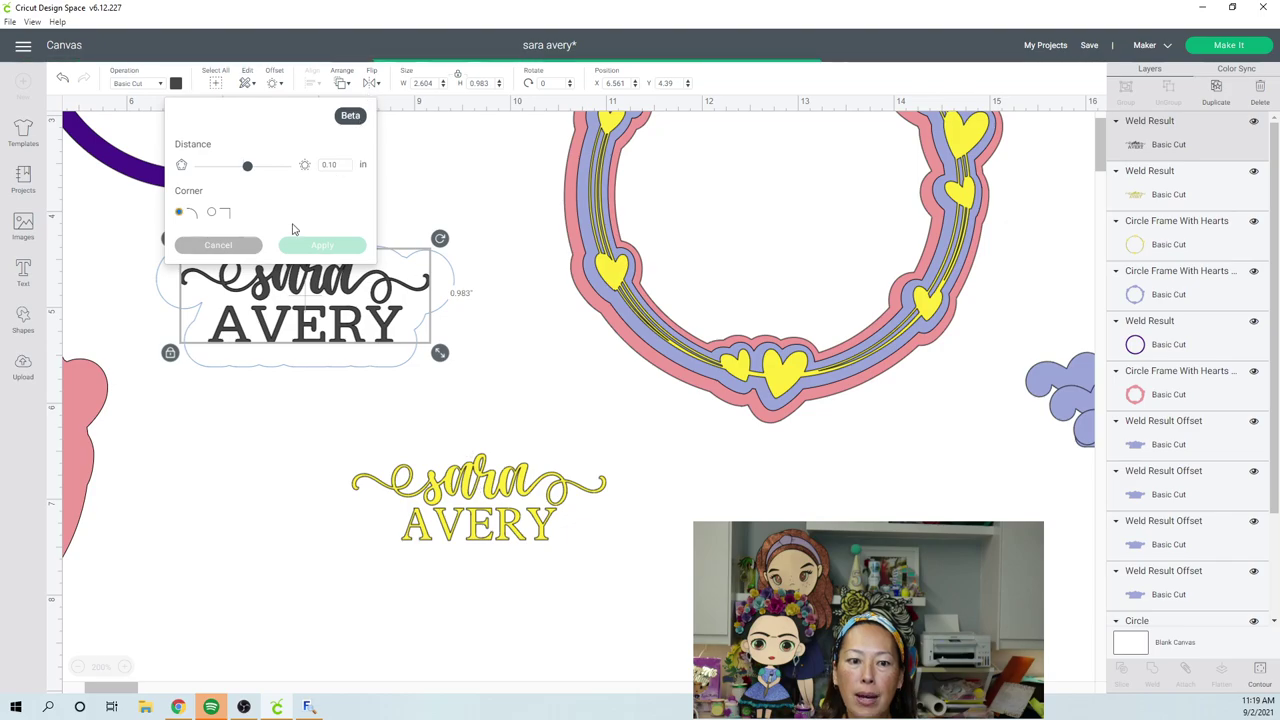
pyautogui.click(411, 440)
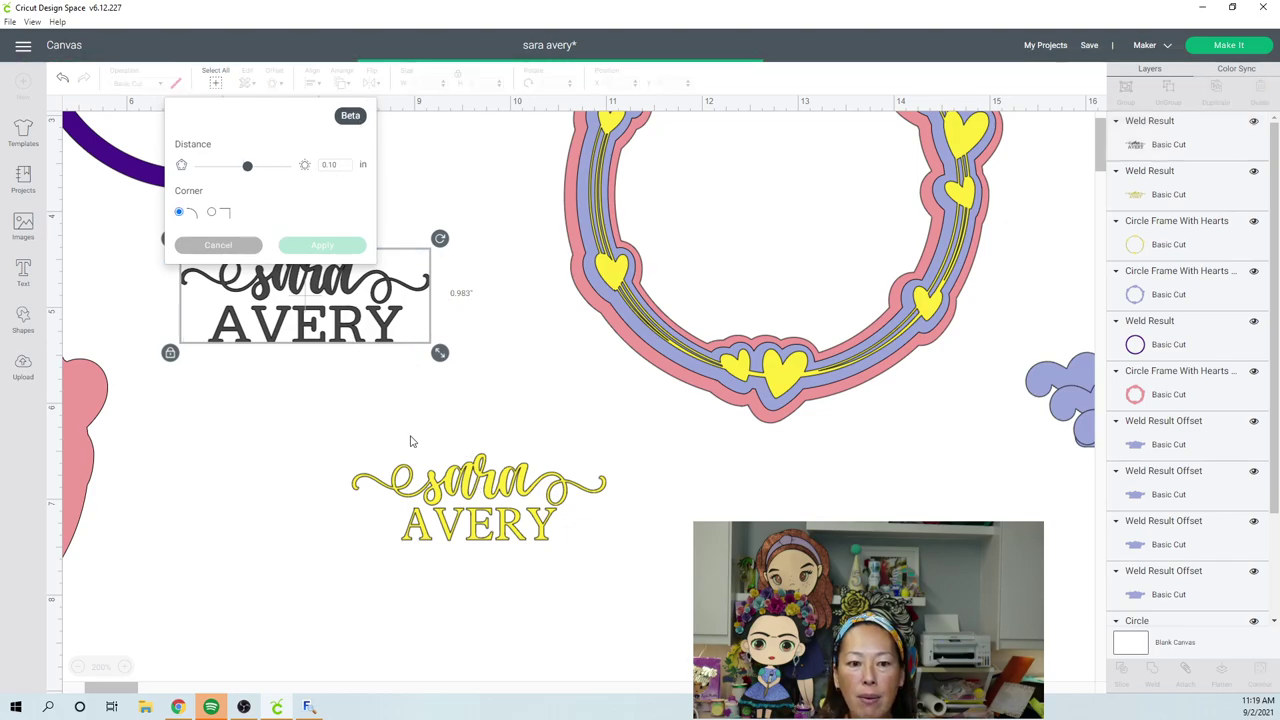
# Step: Try a rounded-corner offset around the yellow two-line name at distances of 0.10 in and 0.139 in
pyautogui.click(513, 490)
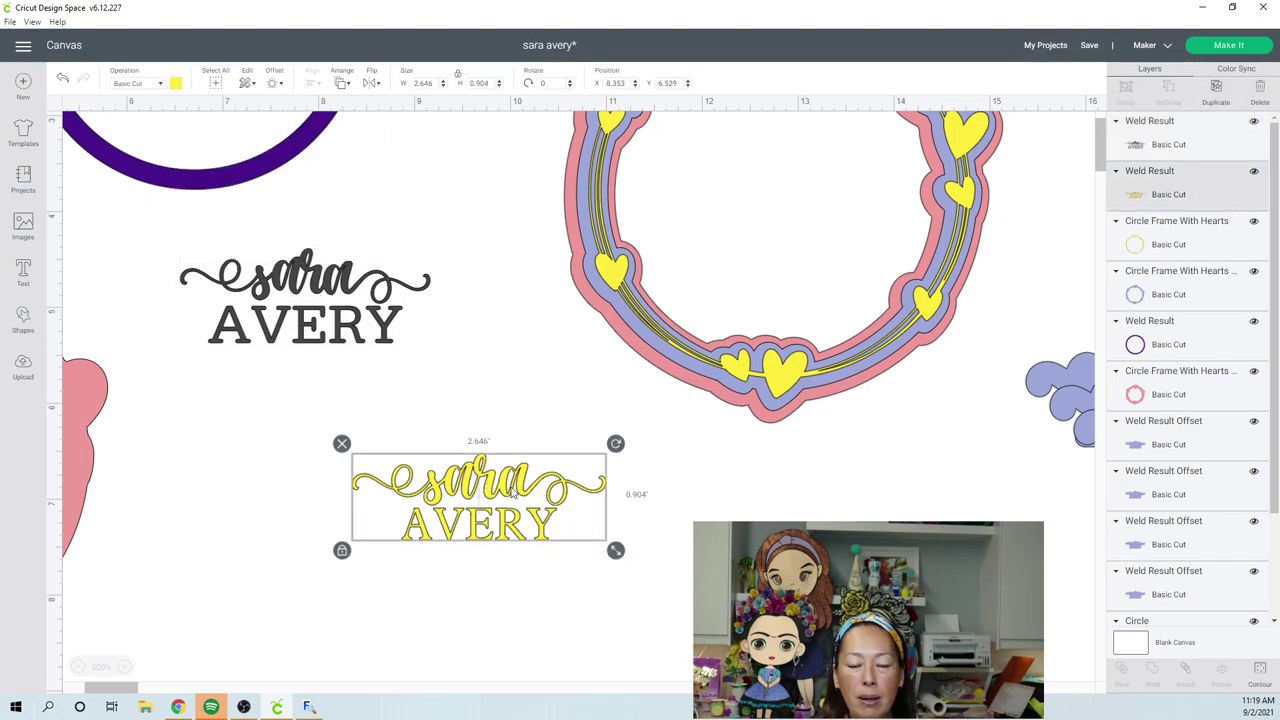
pyautogui.click(275, 86)
pyautogui.doubleClick(348, 165)
pyautogui.write('0.10')
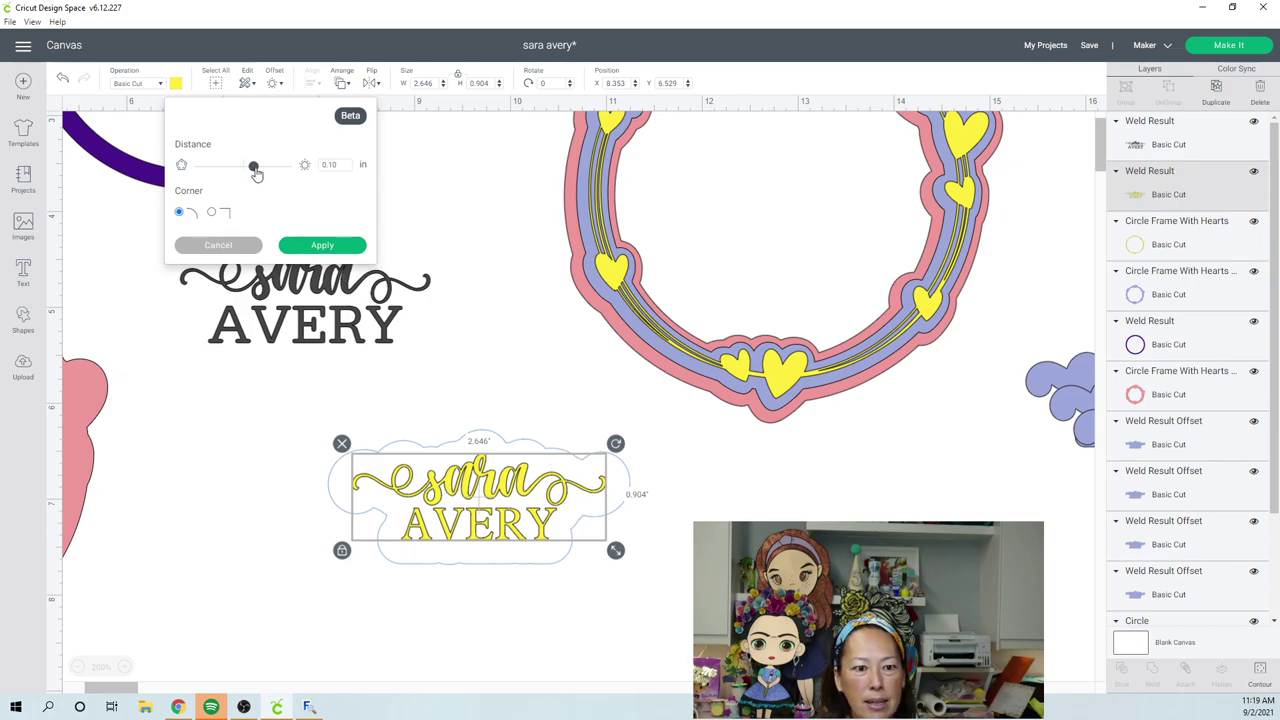
pyautogui.moveTo(256, 172); pyautogui.dragTo(250, 177)
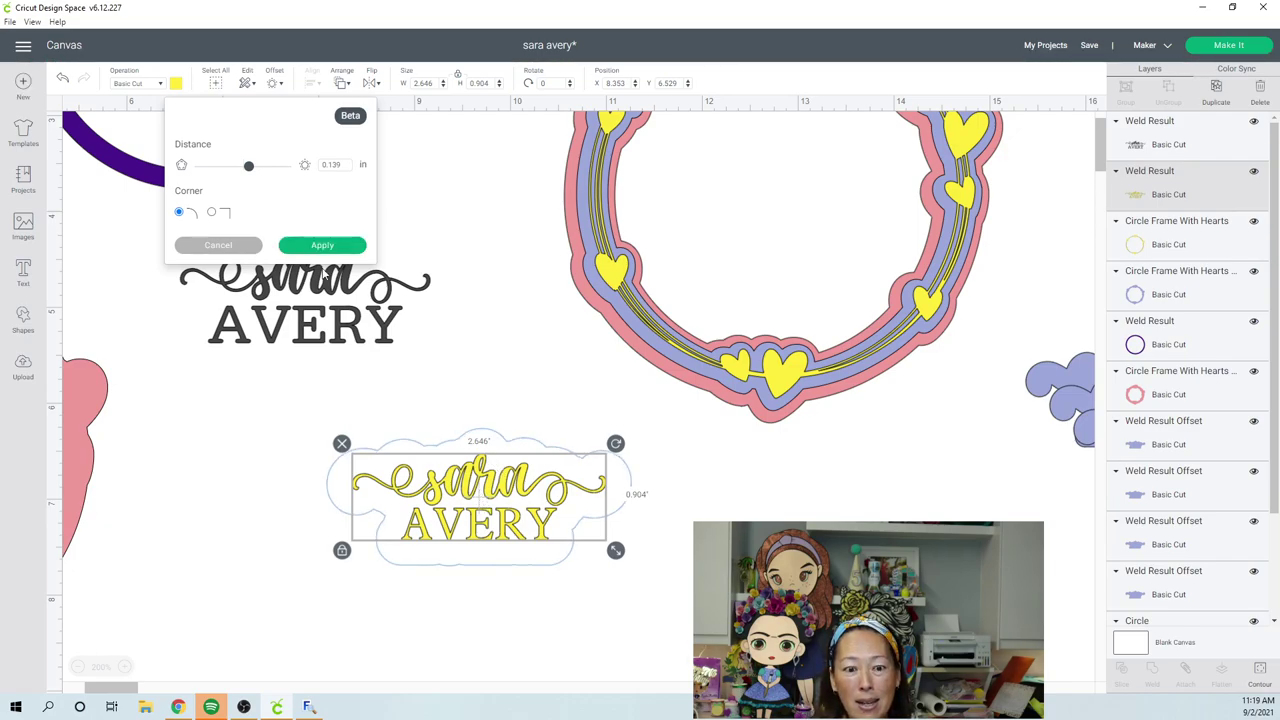
pyautogui.click(298, 247)
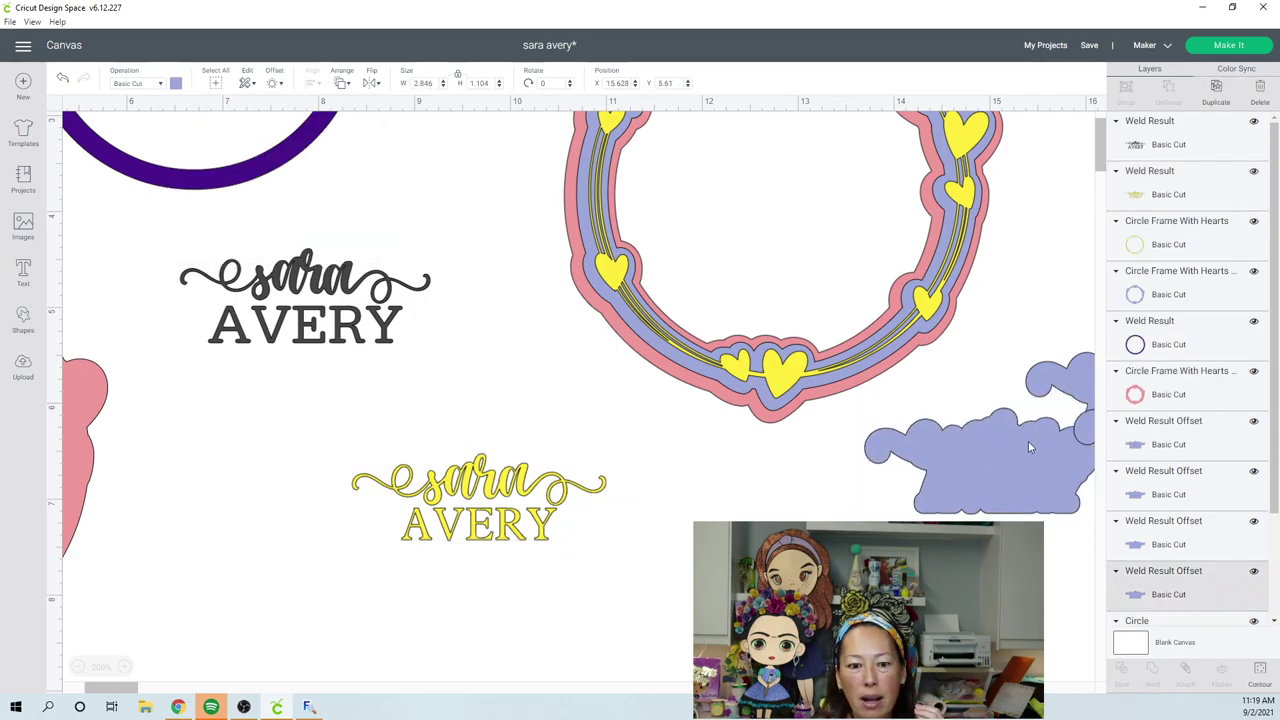
# Step: Move an existing lavender name offset behind the yellow two-line name so that it surrounds the lettering evenly
pyautogui.moveTo(932, 479); pyautogui.dragTo(401, 516)
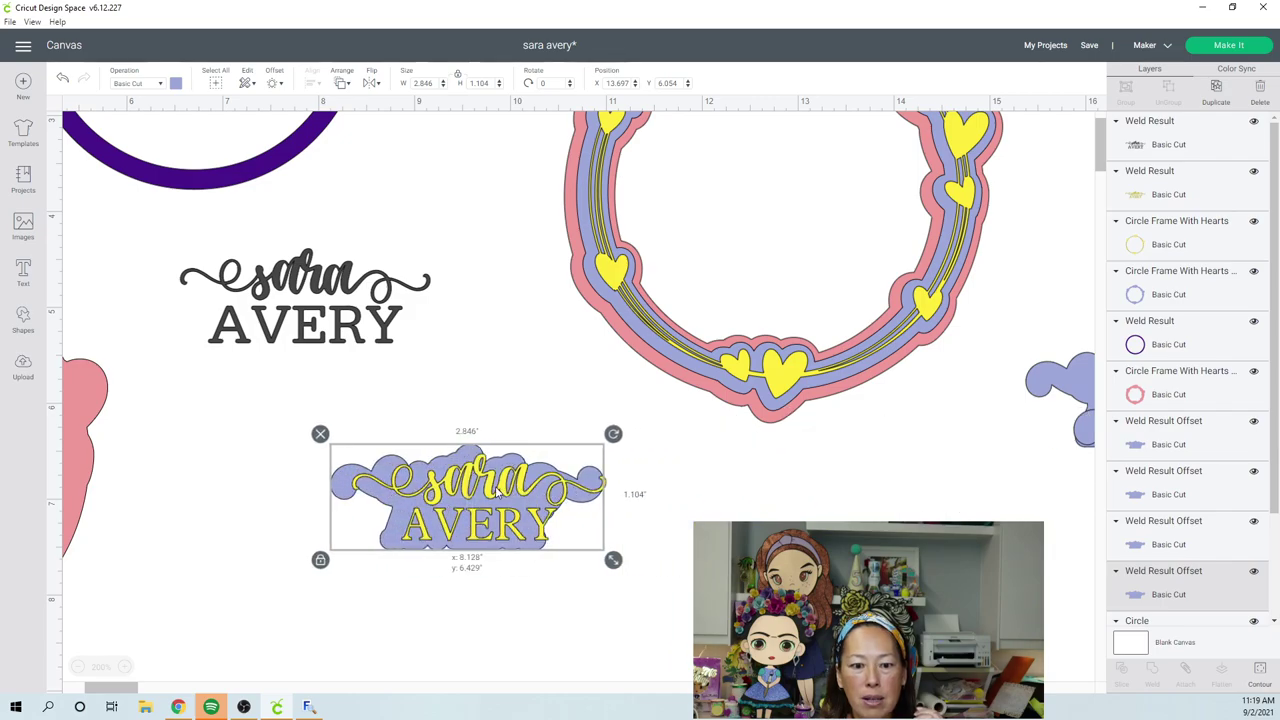
pyautogui.moveTo(508, 493); pyautogui.dragTo(512, 491)
pyautogui.moveTo(512, 490); pyautogui.dragTo(512, 490)
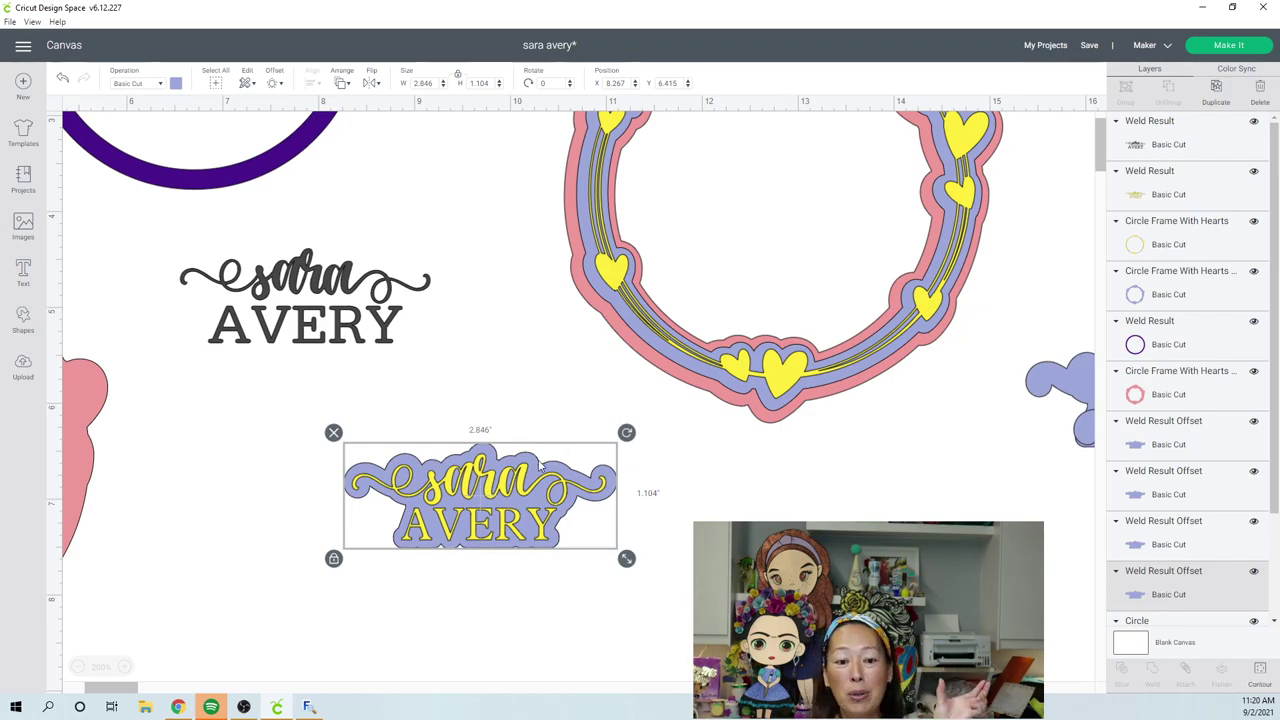
# Step: Move the yellow name up off its lavender offset and return the offset shape to the other lavender offsets
pyautogui.moveTo(544, 470); pyautogui.dragTo(554, 357)
pyautogui.click(507, 530)
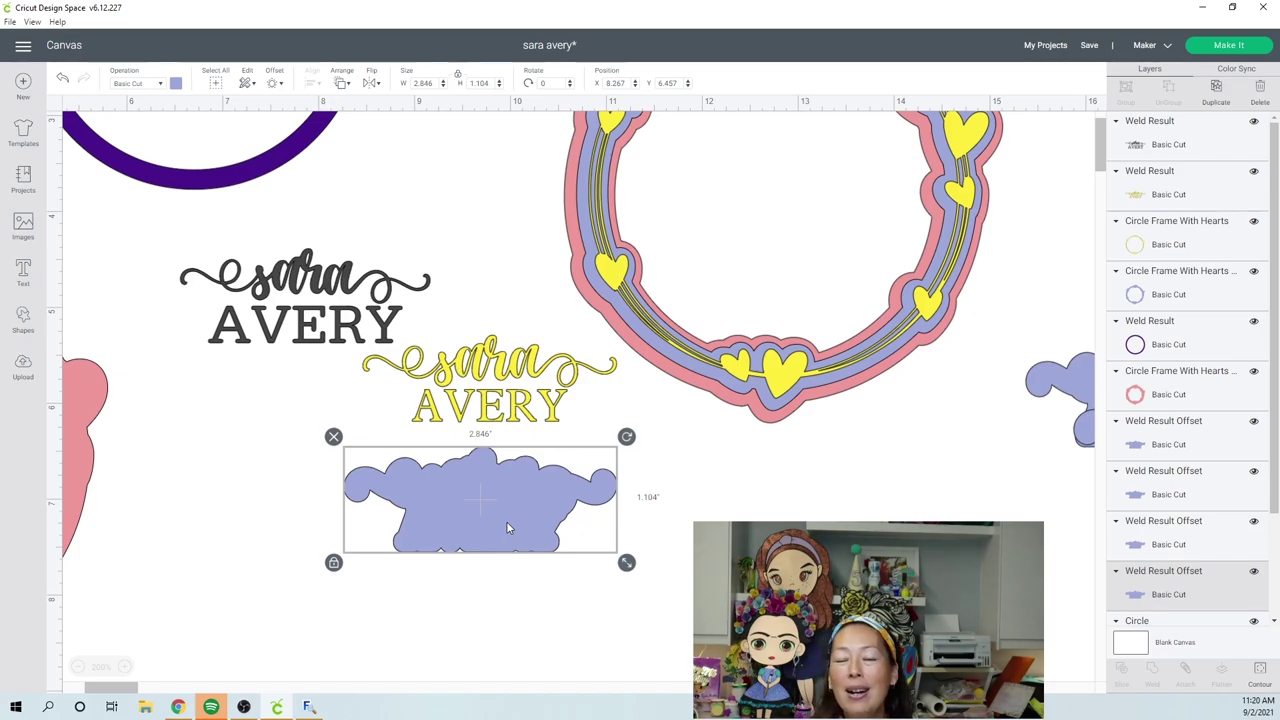
pyautogui.moveTo(506, 528); pyautogui.dragTo(1098, 500)
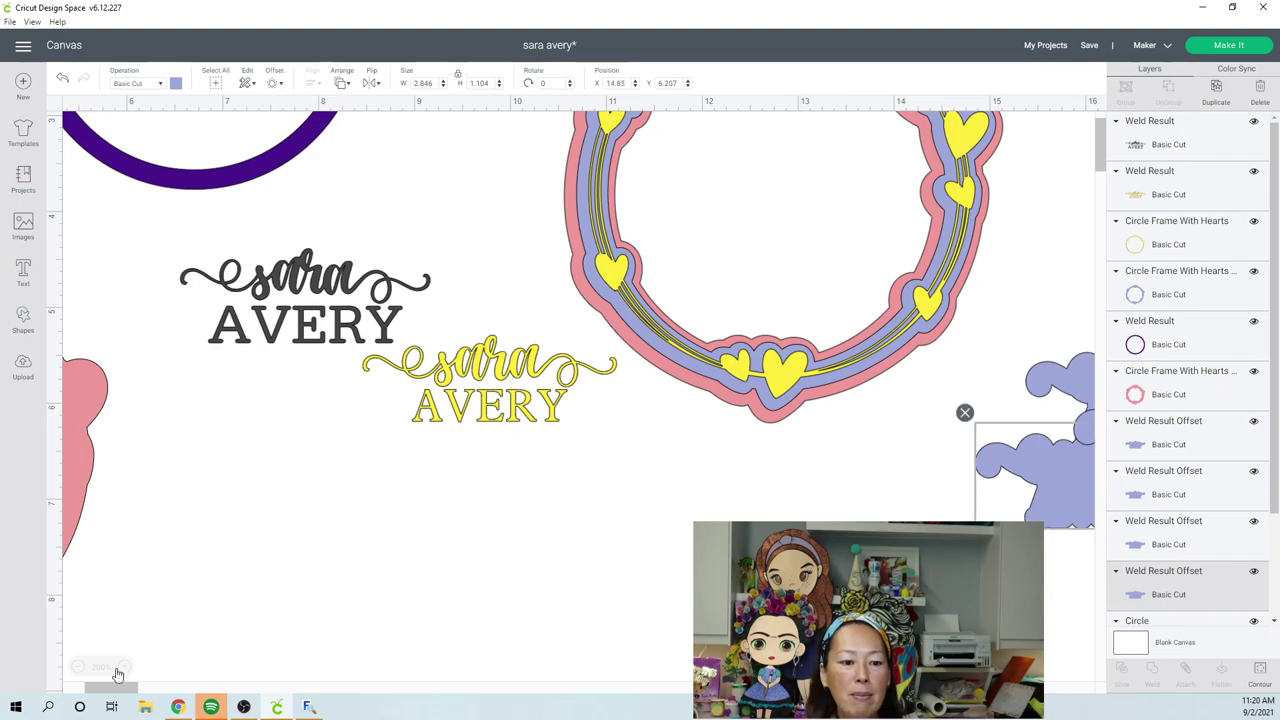
pyautogui.click(78, 667)
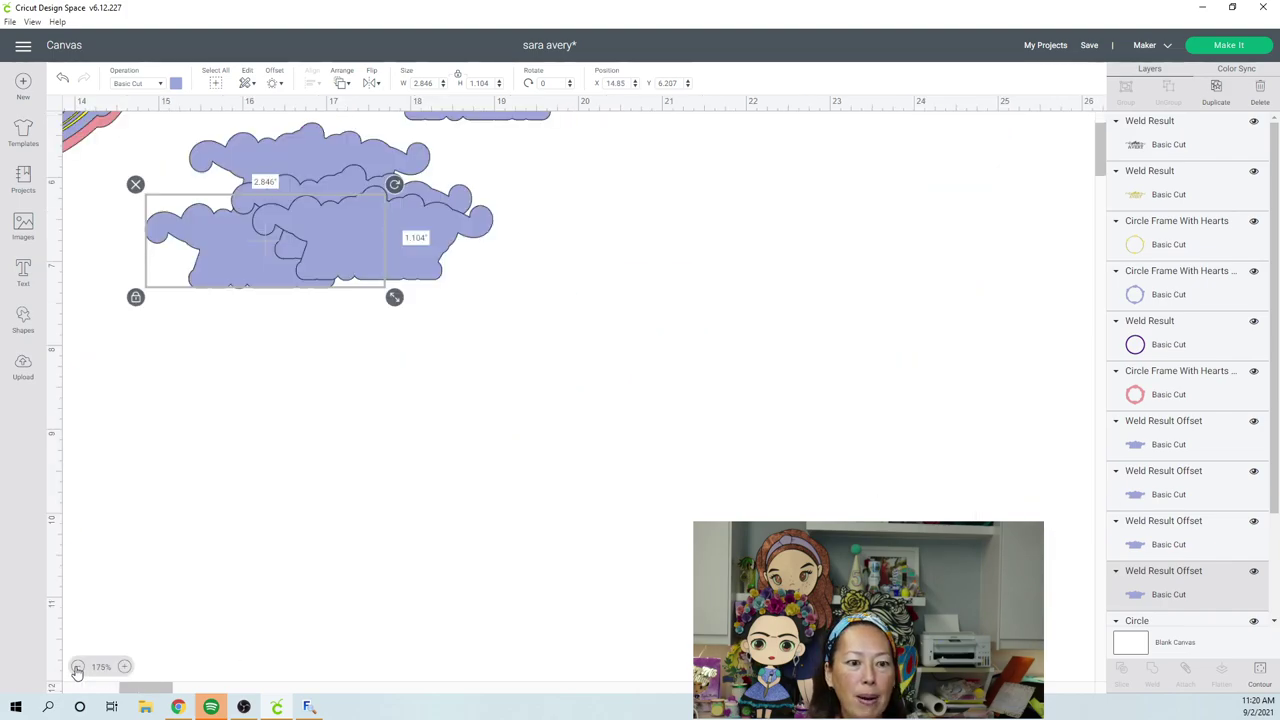
pyautogui.click(78, 667)
pyautogui.click(78, 667)
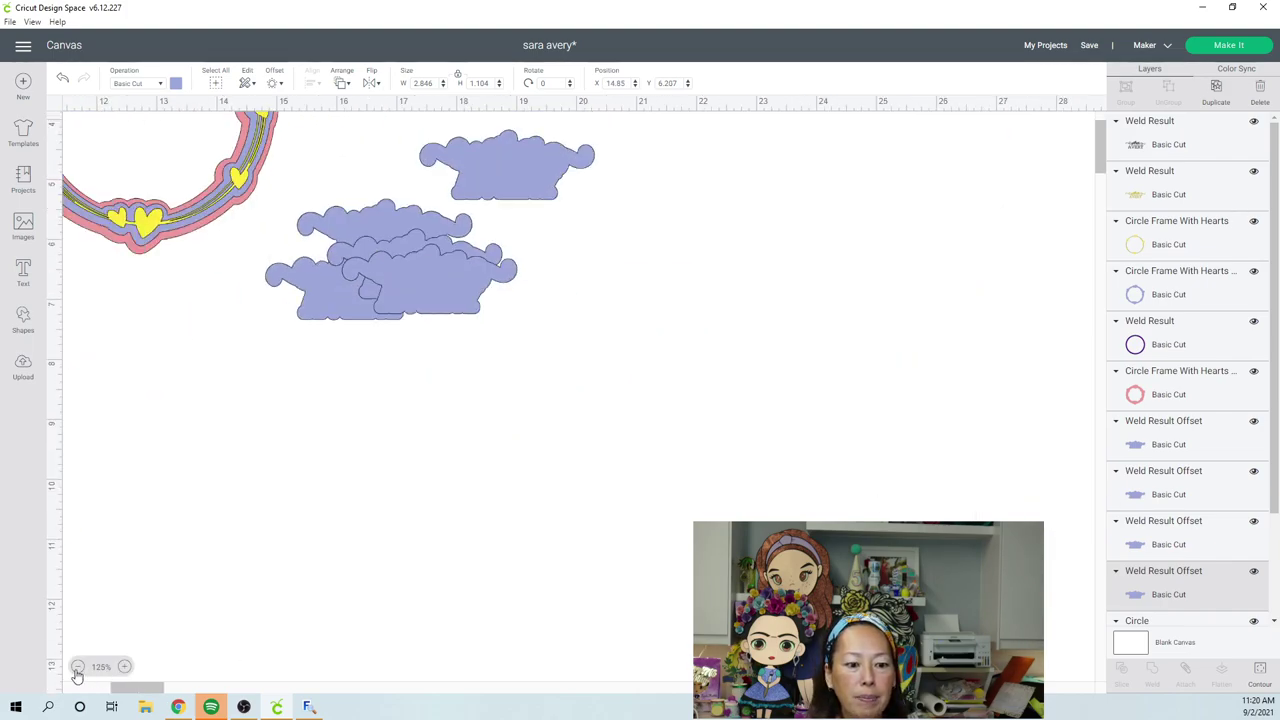
# Step: Move the green circle slightly up and to the left, away from the pink backing shape
pyautogui.click(78, 667)
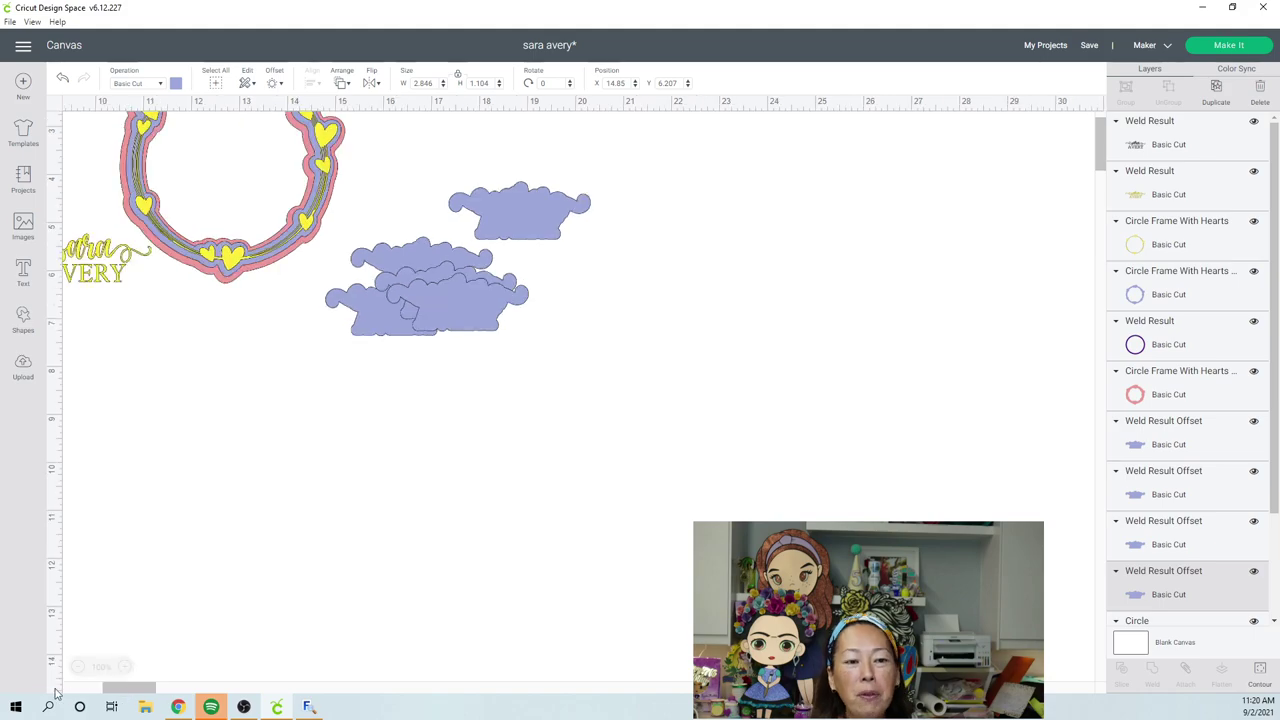
pyautogui.hscroll(-5, 271, 549)
pyautogui.scroll(2, 377, 486)
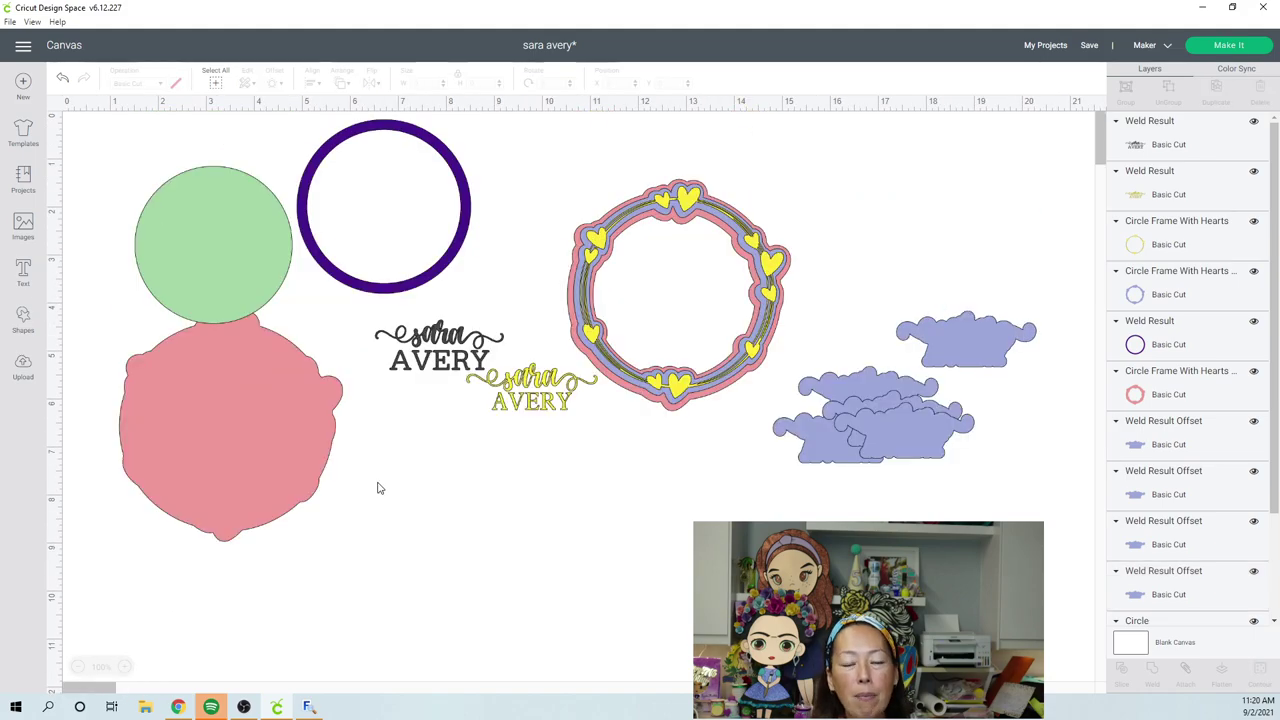
pyautogui.click(231, 257)
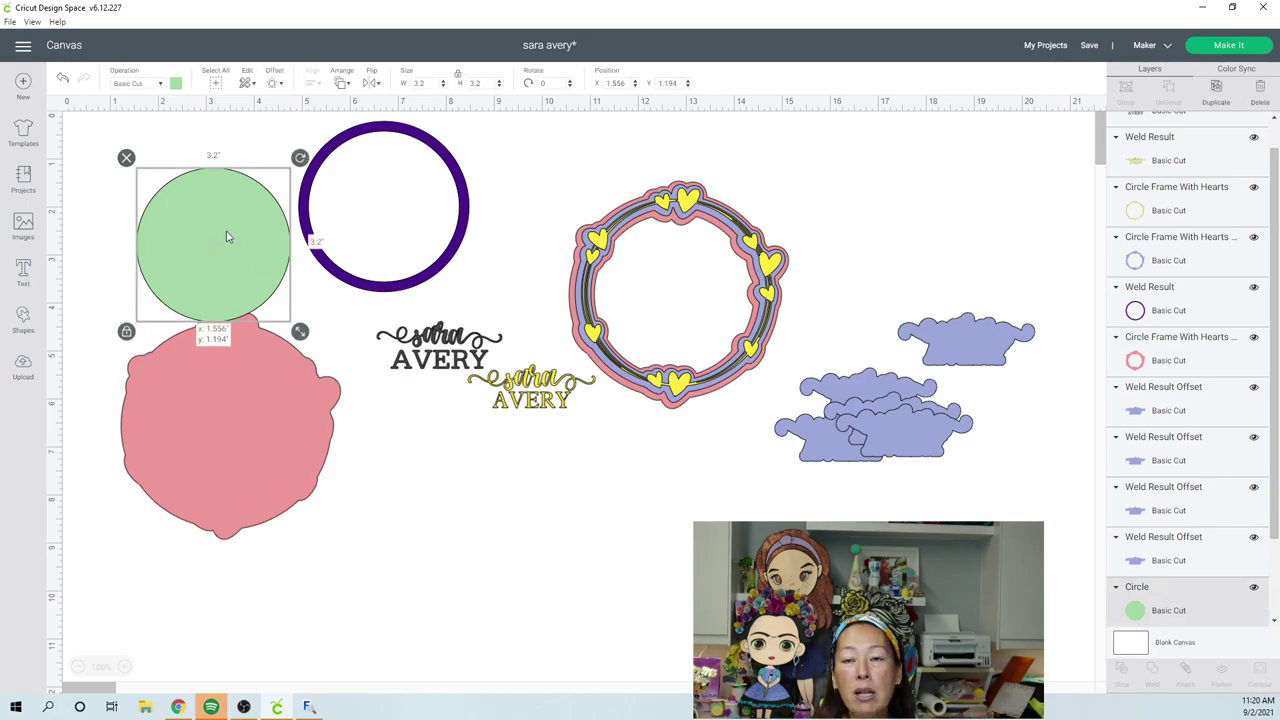
pyautogui.moveTo(231, 246); pyautogui.dragTo(218, 225)
# Step: Try adding a new 3.2 in dark circle in the empty area below the two names
pyautogui.click(24, 316)
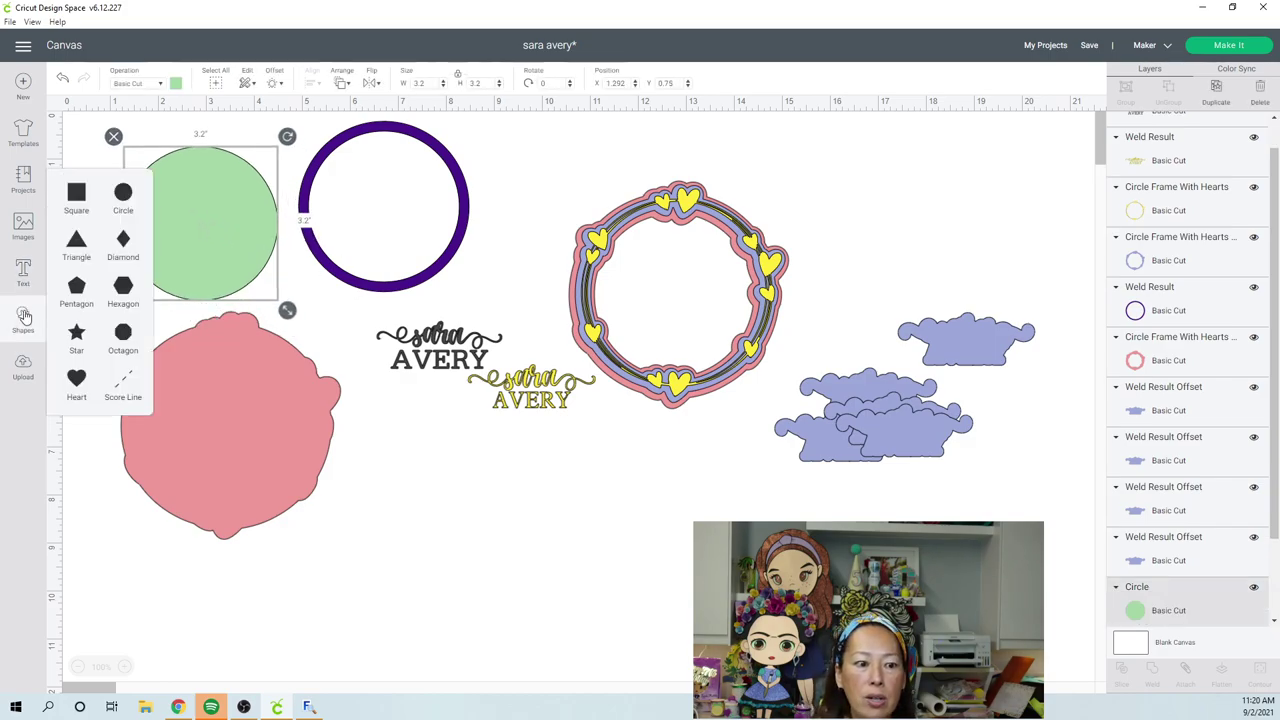
pyautogui.click(122, 196)
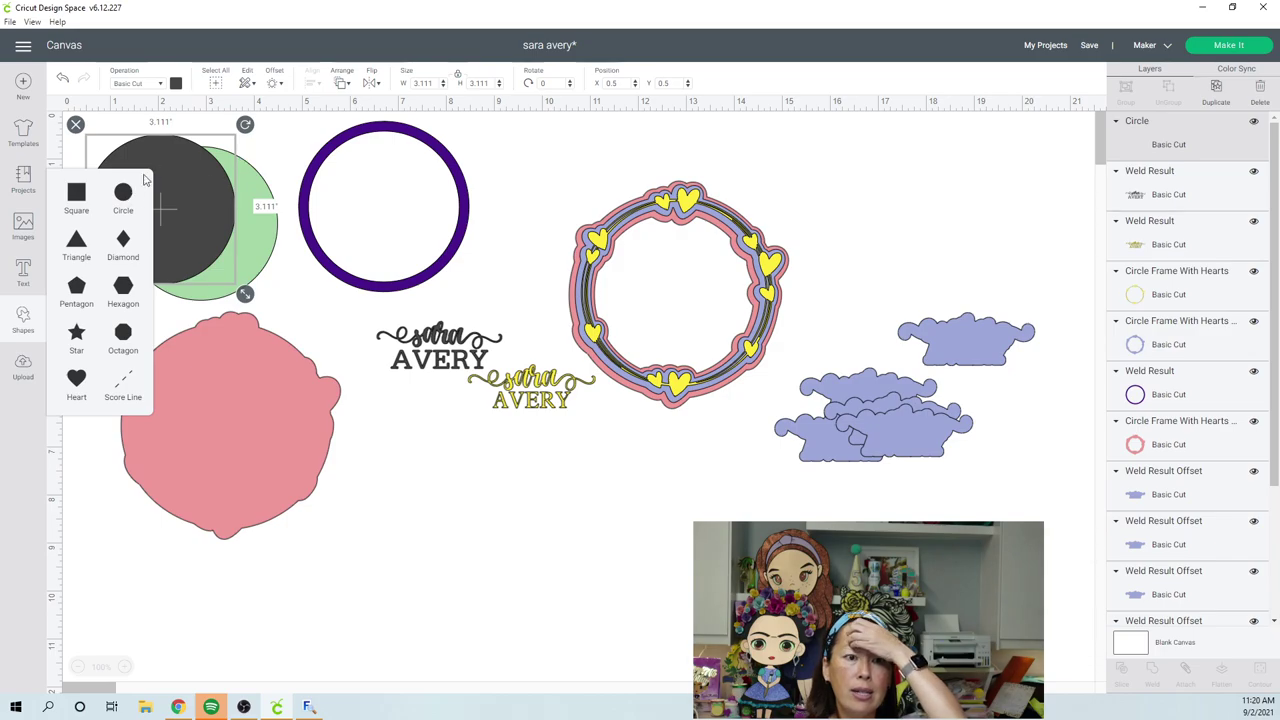
pyautogui.click(416, 83)
pyautogui.write('3.2')
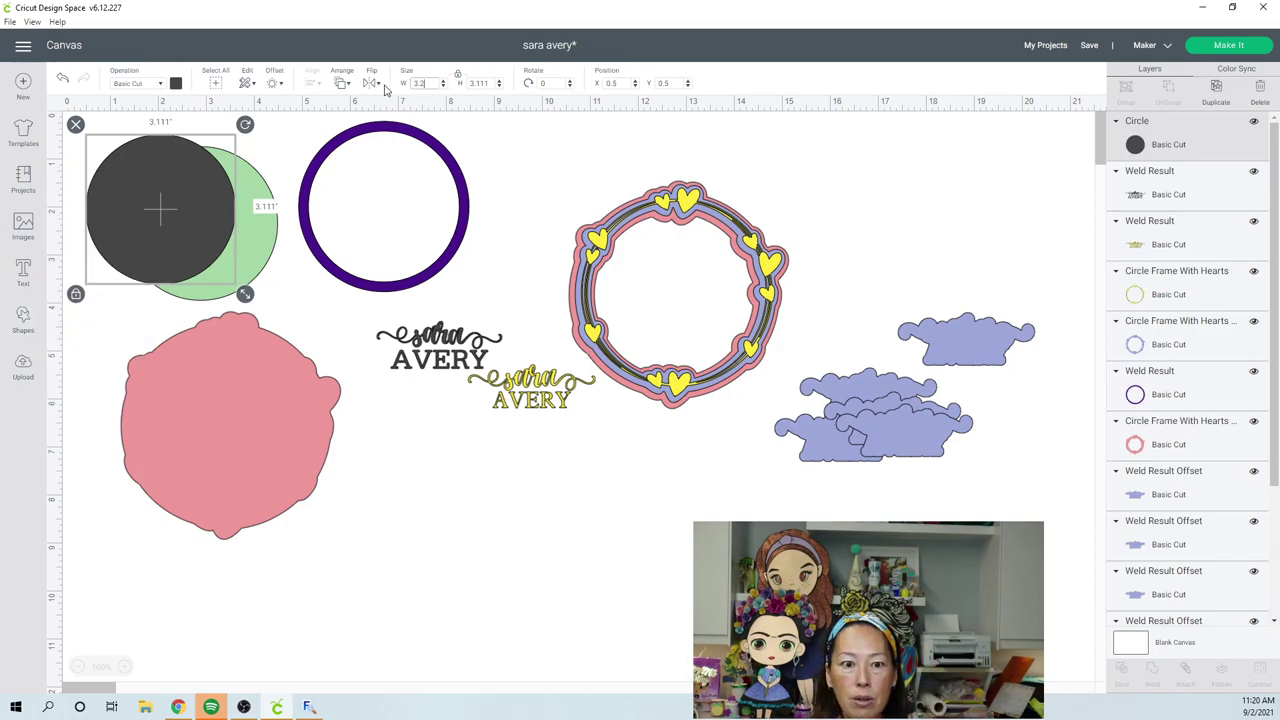
pyautogui.press('Tab')
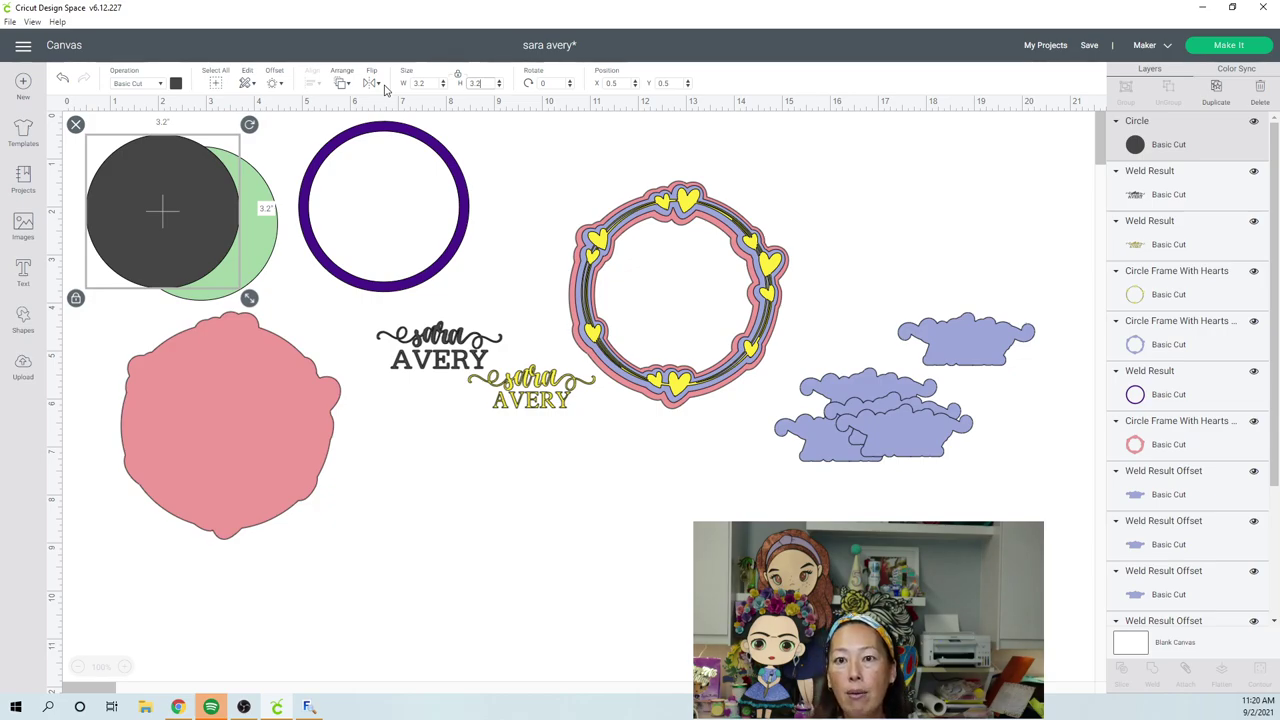
pyautogui.click(155, 205)
pyautogui.moveTo(250, 227); pyautogui.dragTo(640, 581)
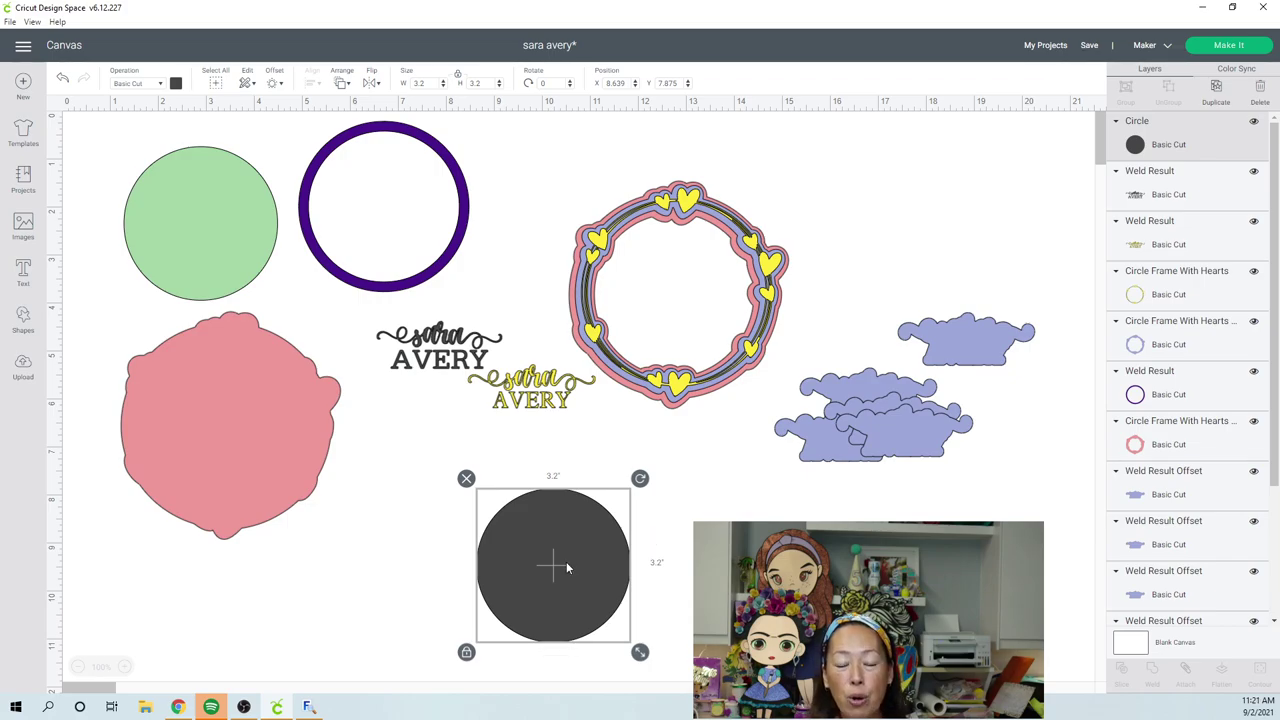
pyautogui.hotkey('ctrl', 'z')
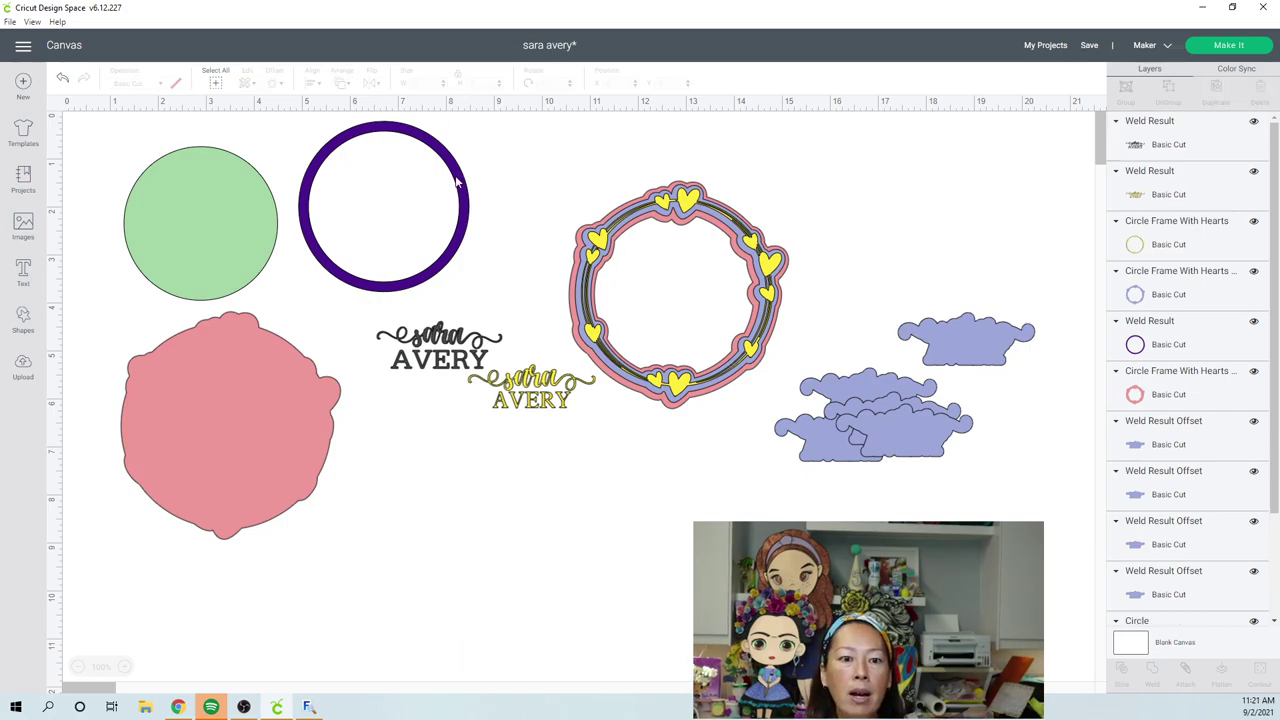
# Step: Shift the purple ring toward the heart frame and add a 3.55 in dark circle in the empty area below the names
pyautogui.moveTo(456, 181); pyautogui.dragTo(519, 213)
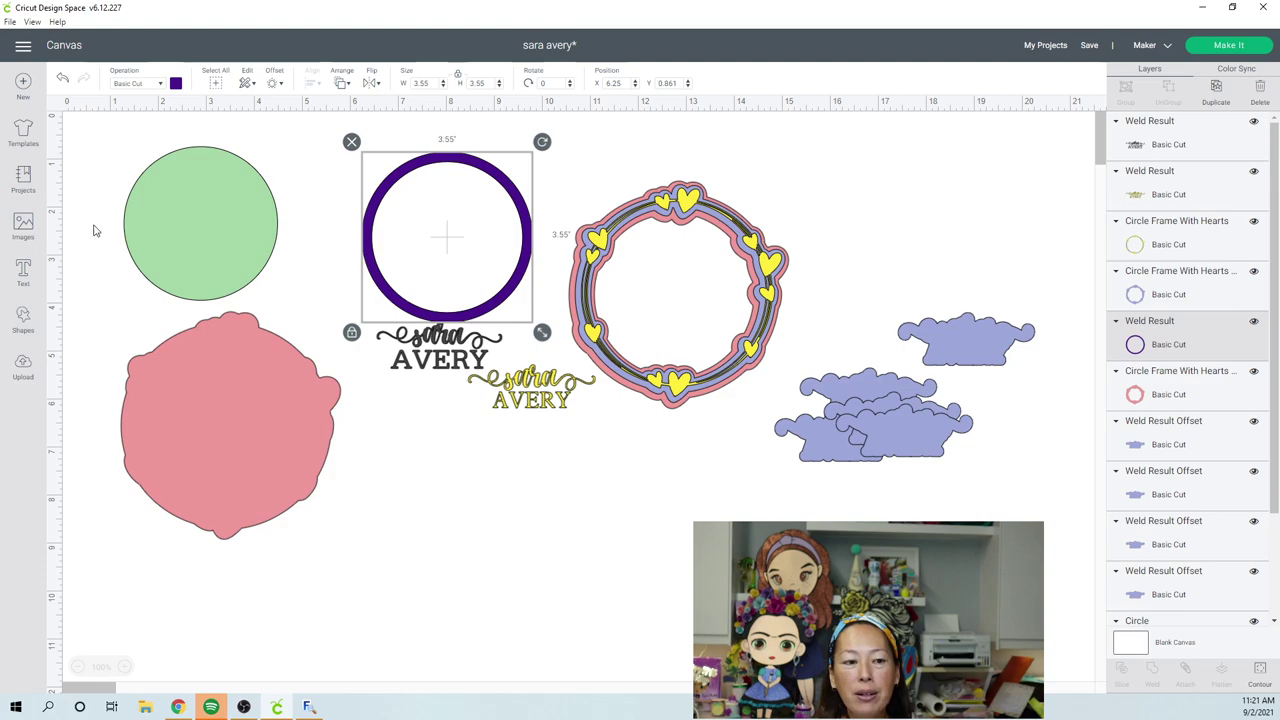
pyautogui.click(24, 318)
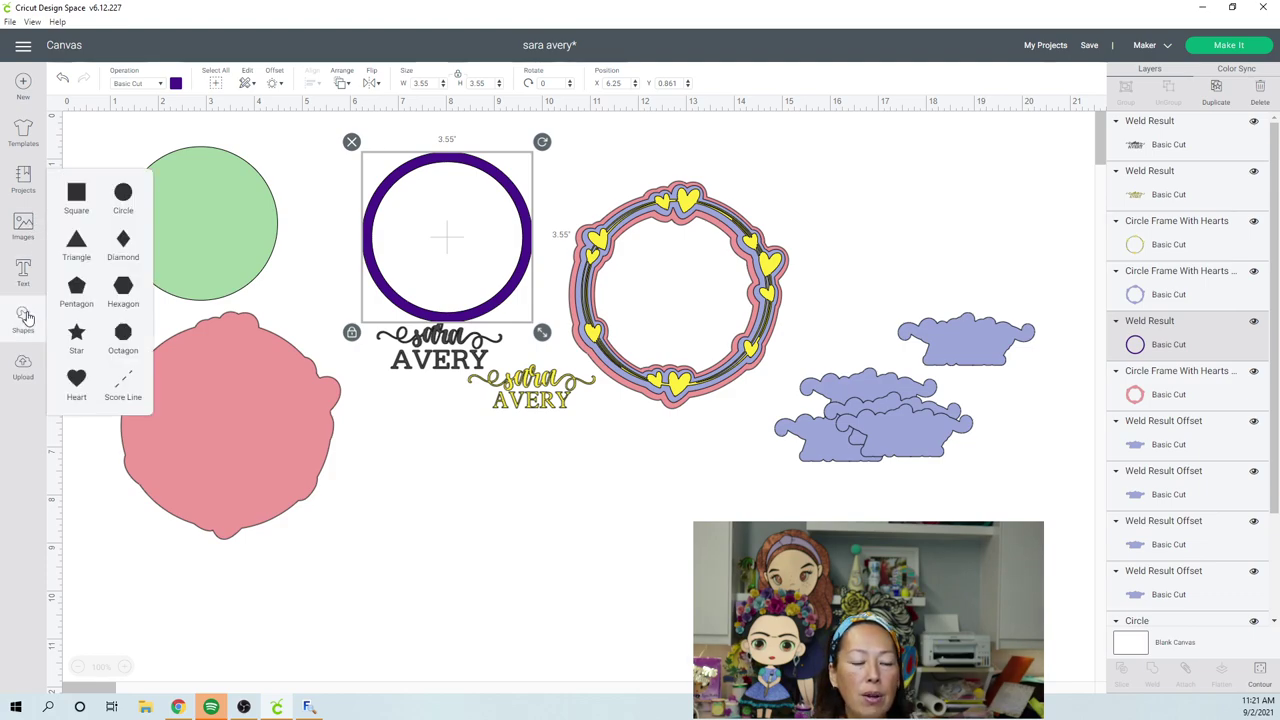
pyautogui.click(123, 193)
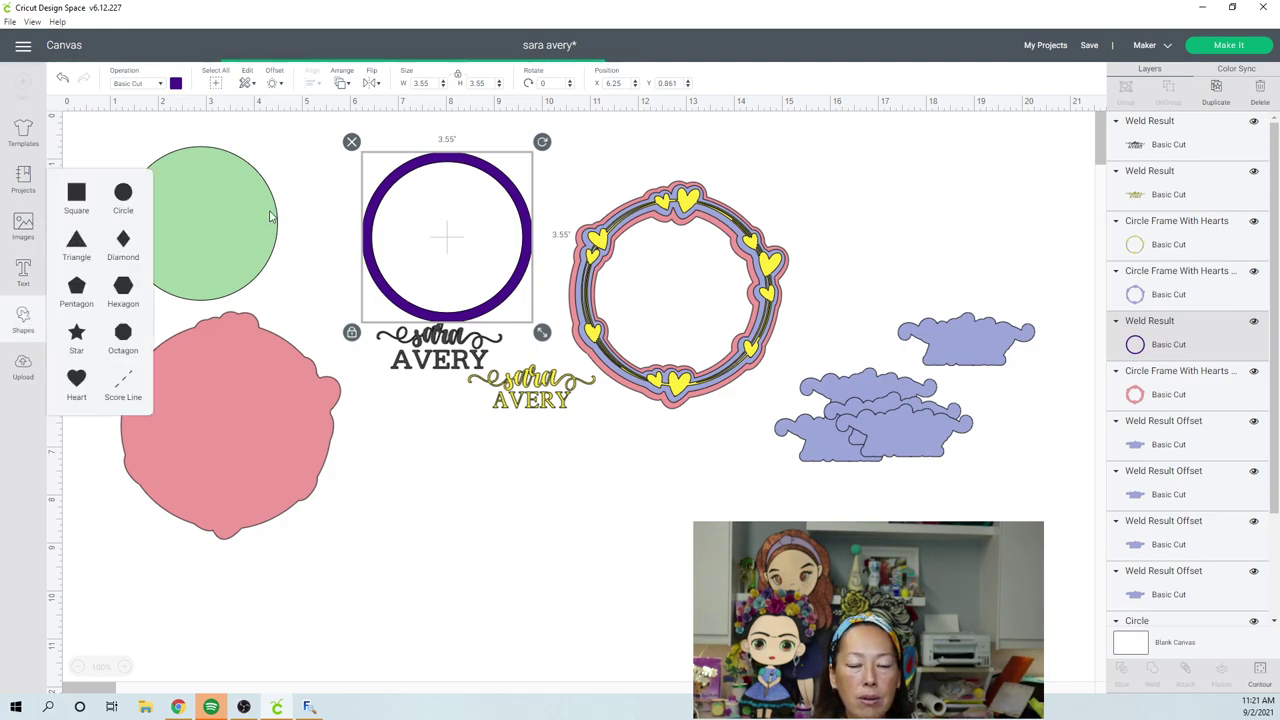
pyautogui.click(427, 83)
pyautogui.write('3.55')
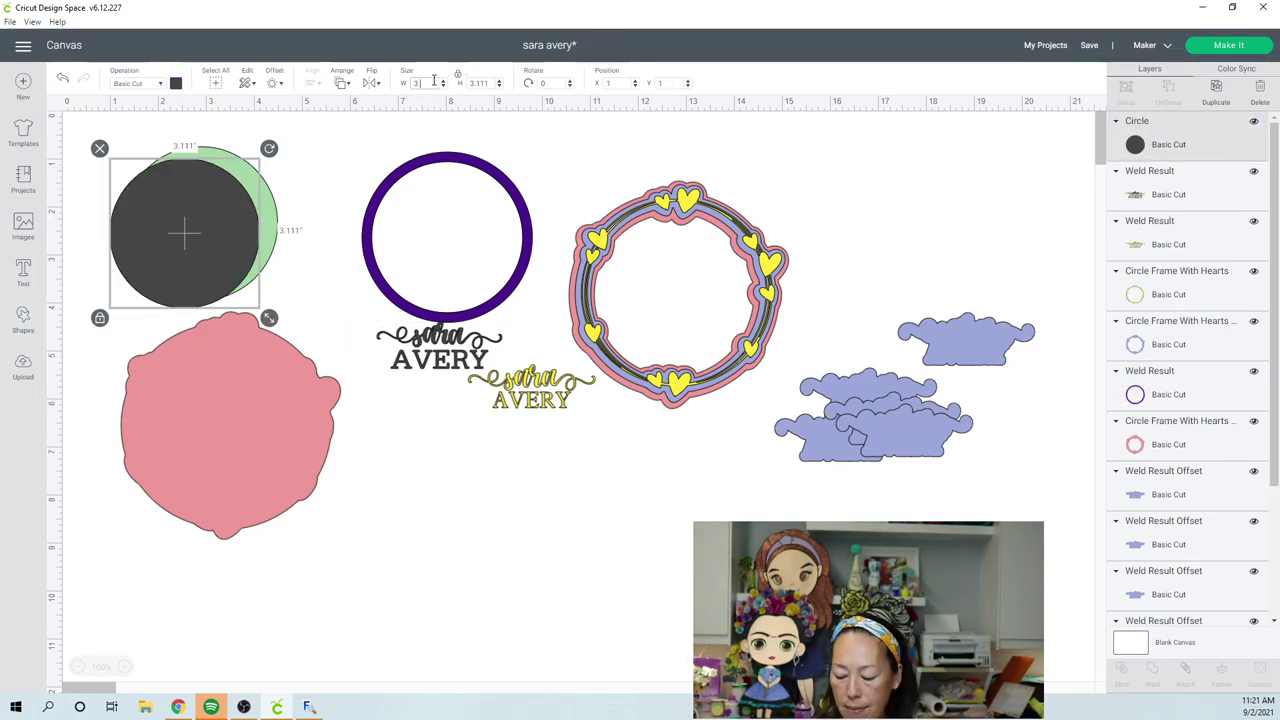
pyautogui.press('Return')
pyautogui.moveTo(225, 243); pyautogui.dragTo(542, 546)
# Step: Add a lavender circle, place it inside the purple ring, and enlarge it to about 3.167 in to match the opening
pyautogui.click(521, 238)
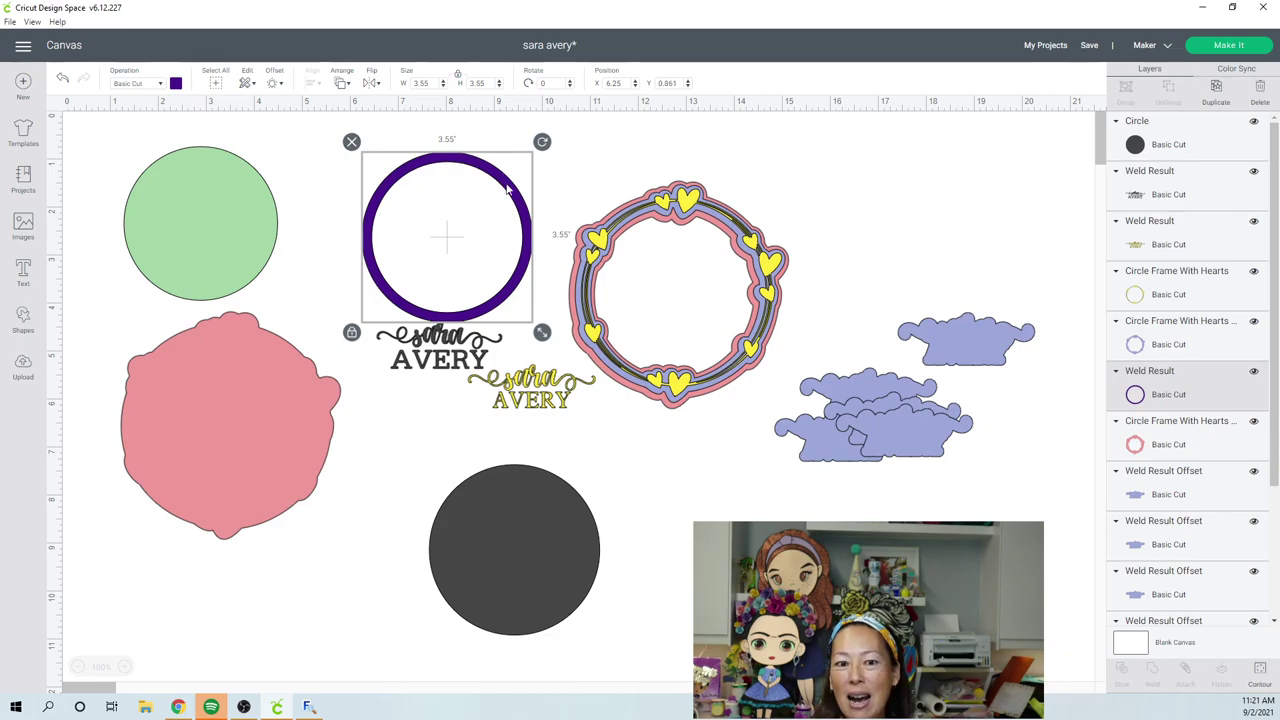
pyautogui.click(23, 318)
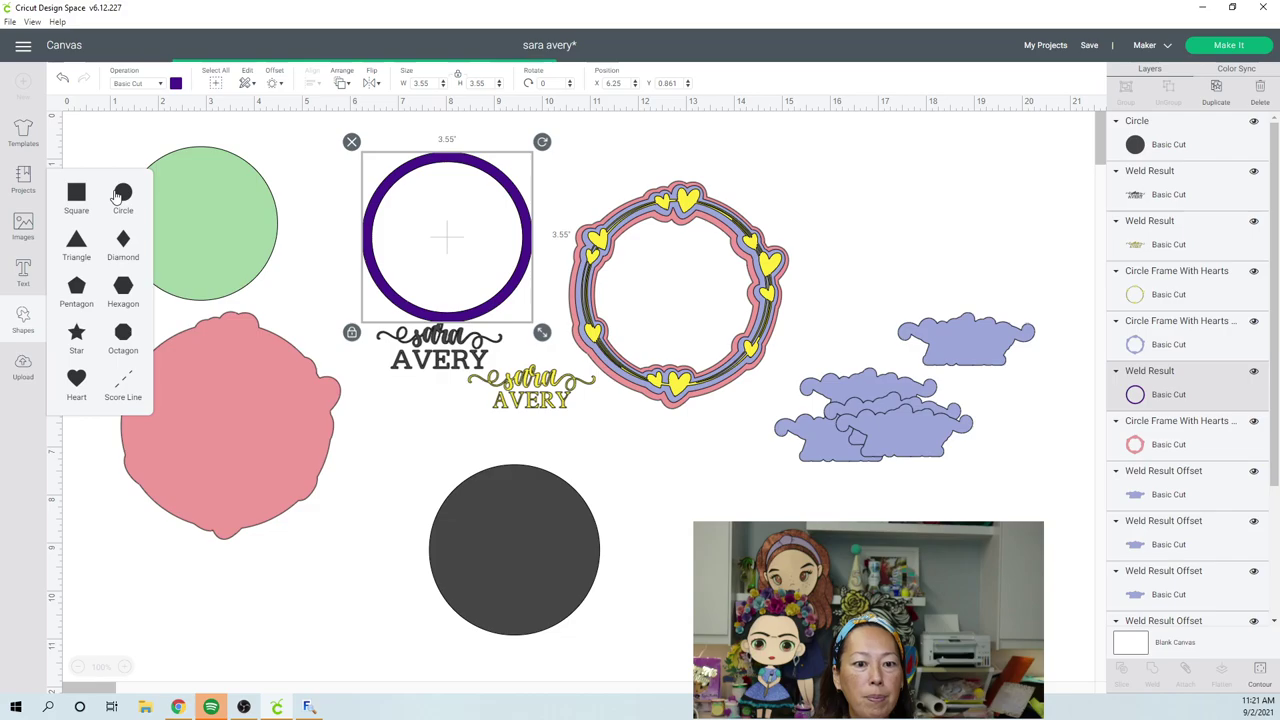
pyautogui.click(176, 85)
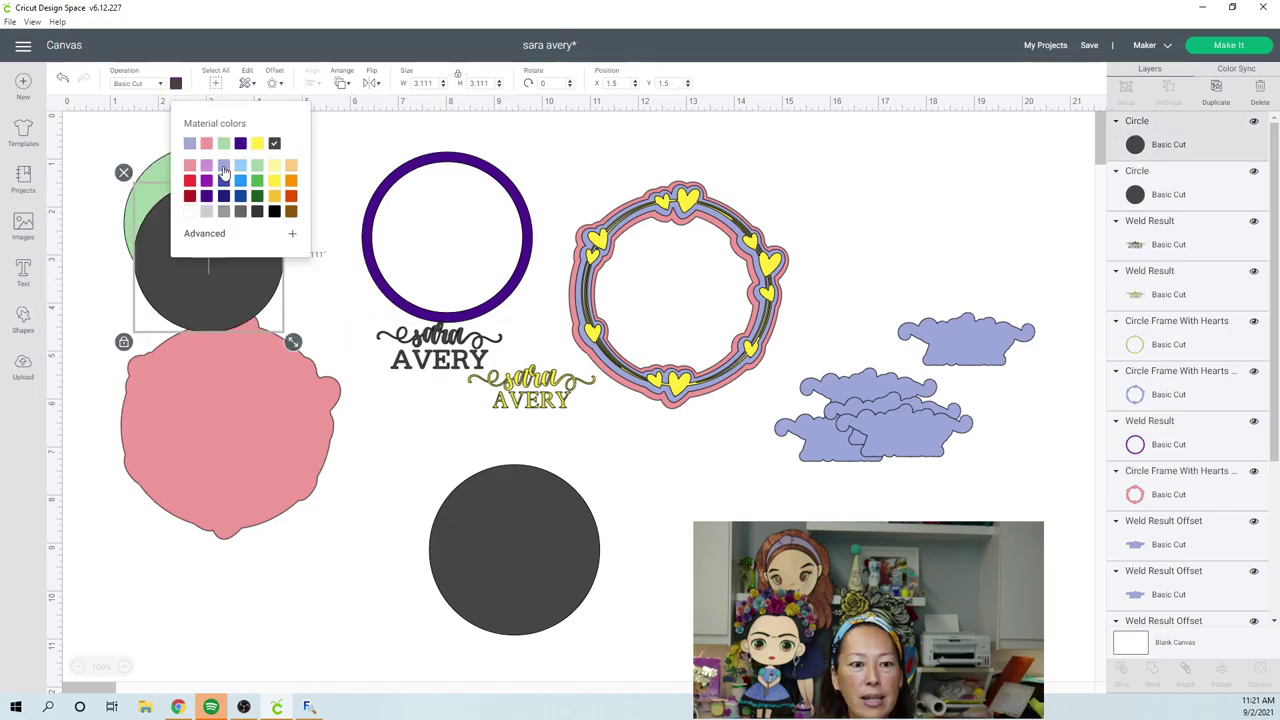
pyautogui.click(223, 166)
pyautogui.moveTo(266, 292); pyautogui.dragTo(462, 271)
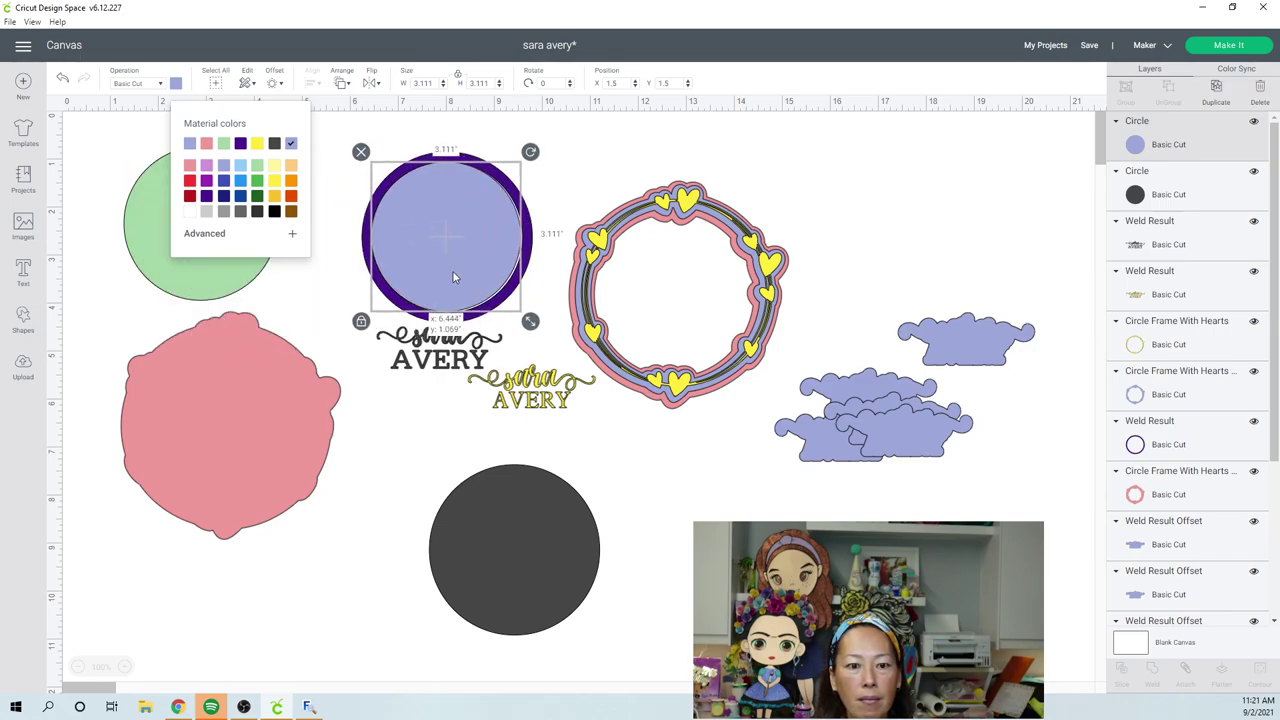
pyautogui.click(453, 277)
pyautogui.moveTo(530, 321); pyautogui.dragTo(533, 324)
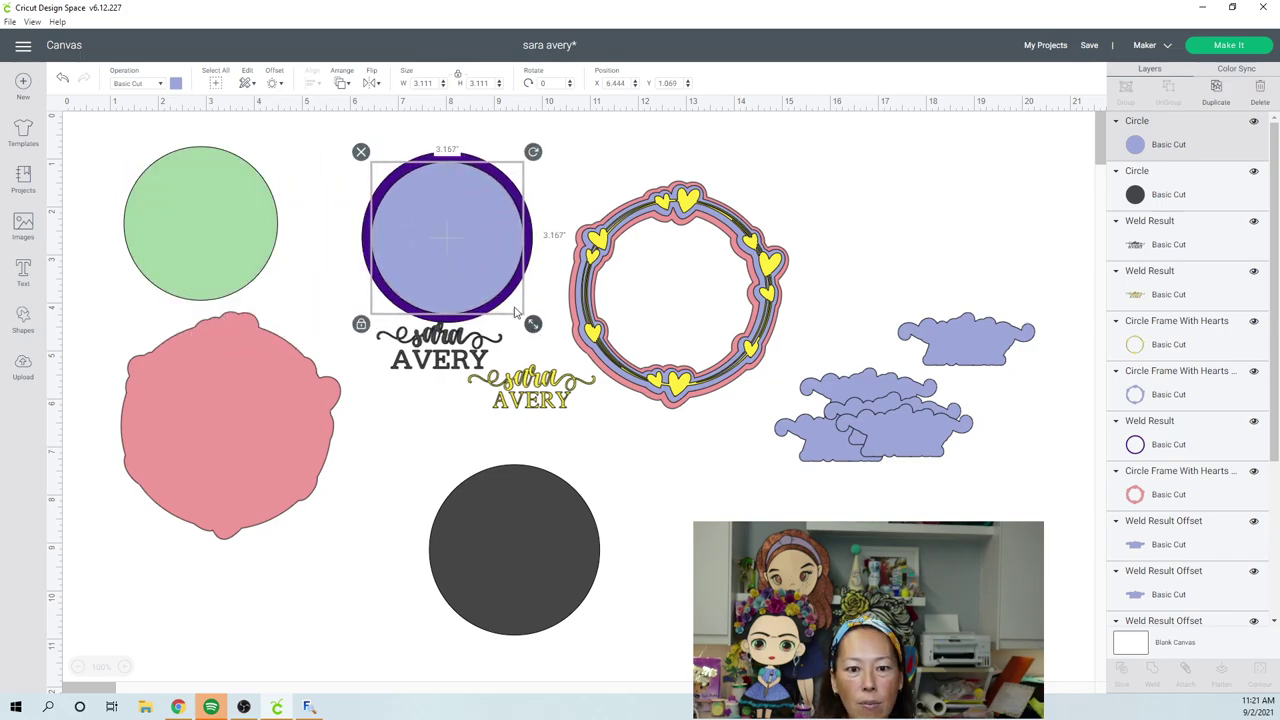
pyautogui.moveTo(494, 263); pyautogui.dragTo(492, 262)
# Step: Nudge the purple ring around the lavender circle with the ring in front, and send it back behind the circle
pyautogui.click(476, 162)
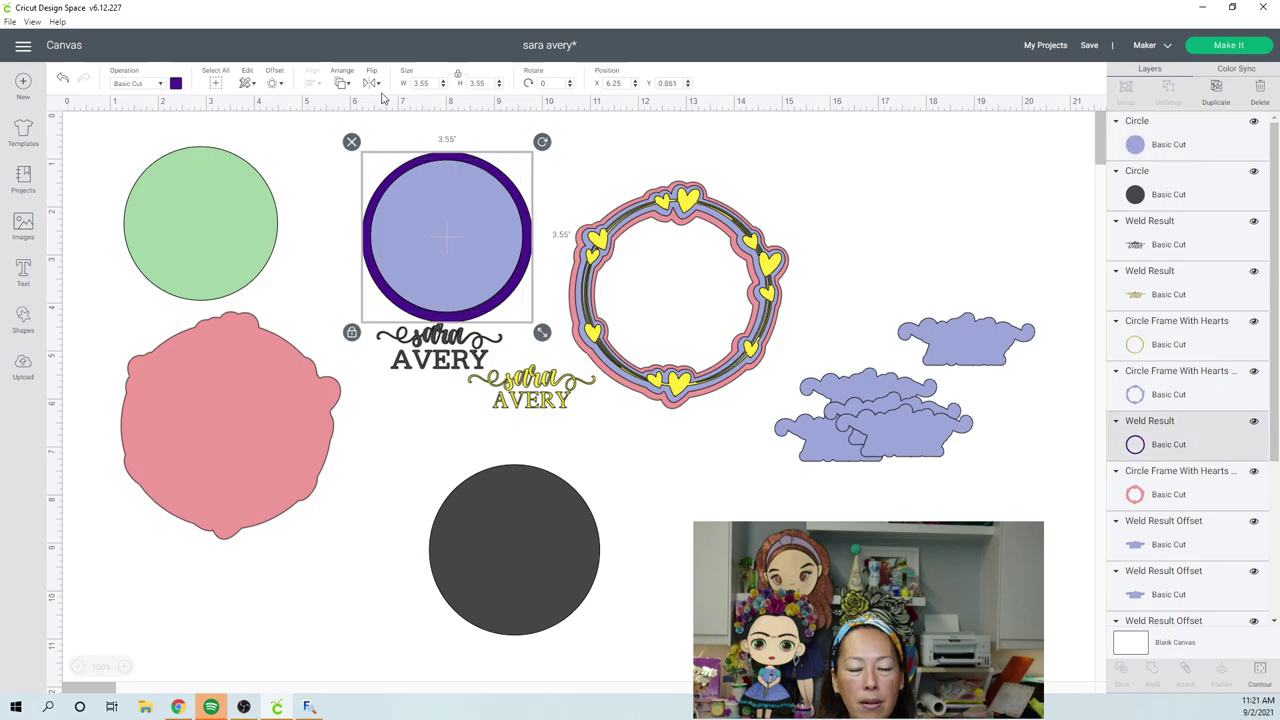
pyautogui.click(342, 83)
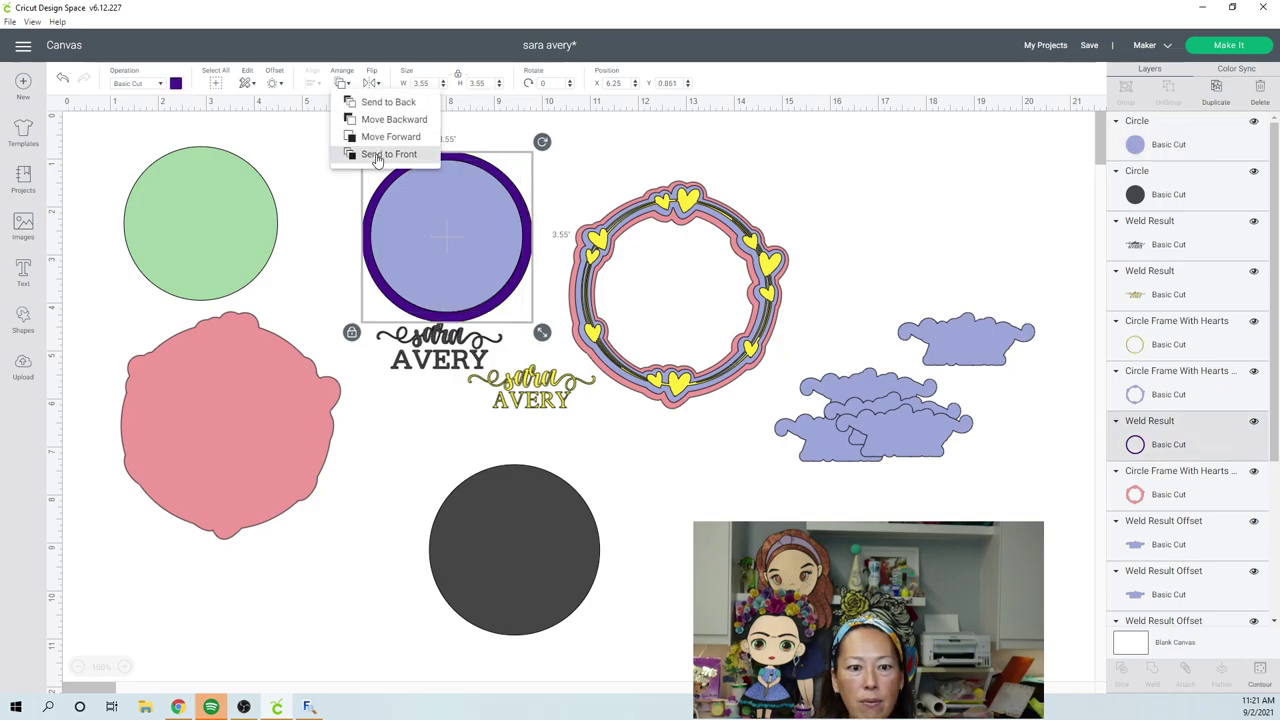
pyautogui.click(382, 154)
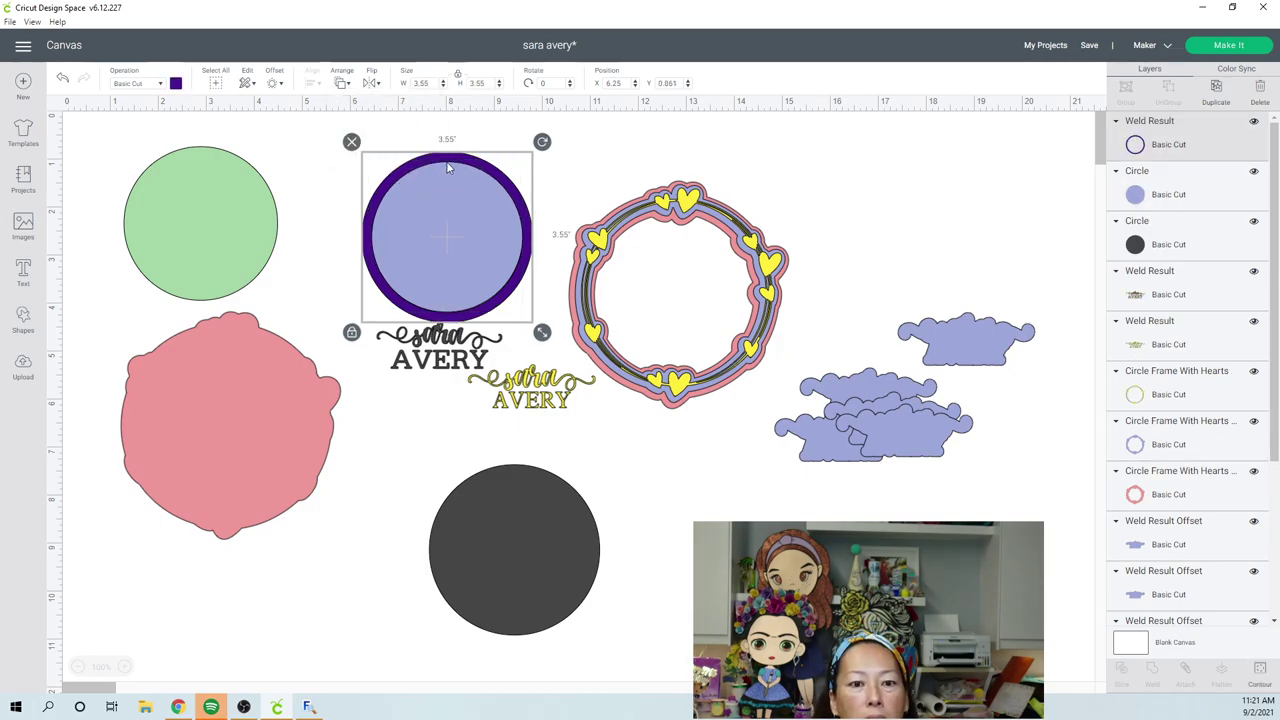
pyautogui.moveTo(449, 161)
pyautogui.mouseDown()
pyautogui.moveTo(460, 183)
pyautogui.moveTo(449, 160)
pyautogui.mouseUp()
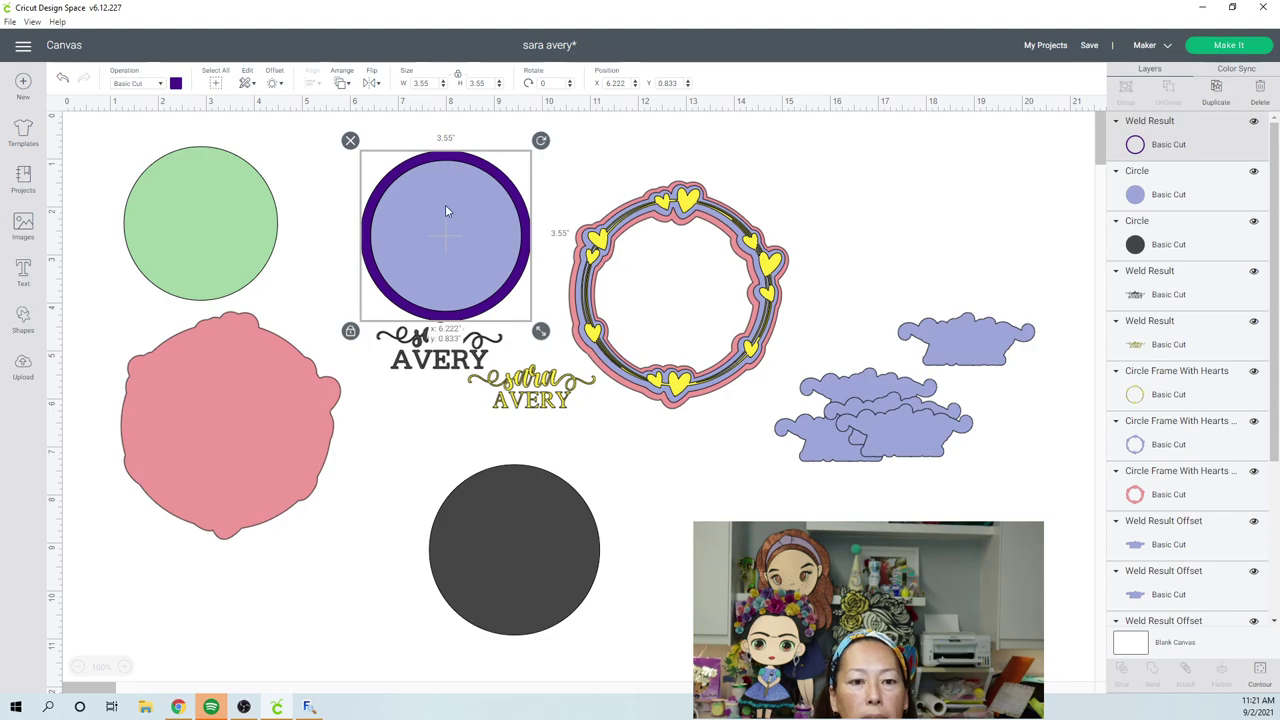
pyautogui.click(342, 84)
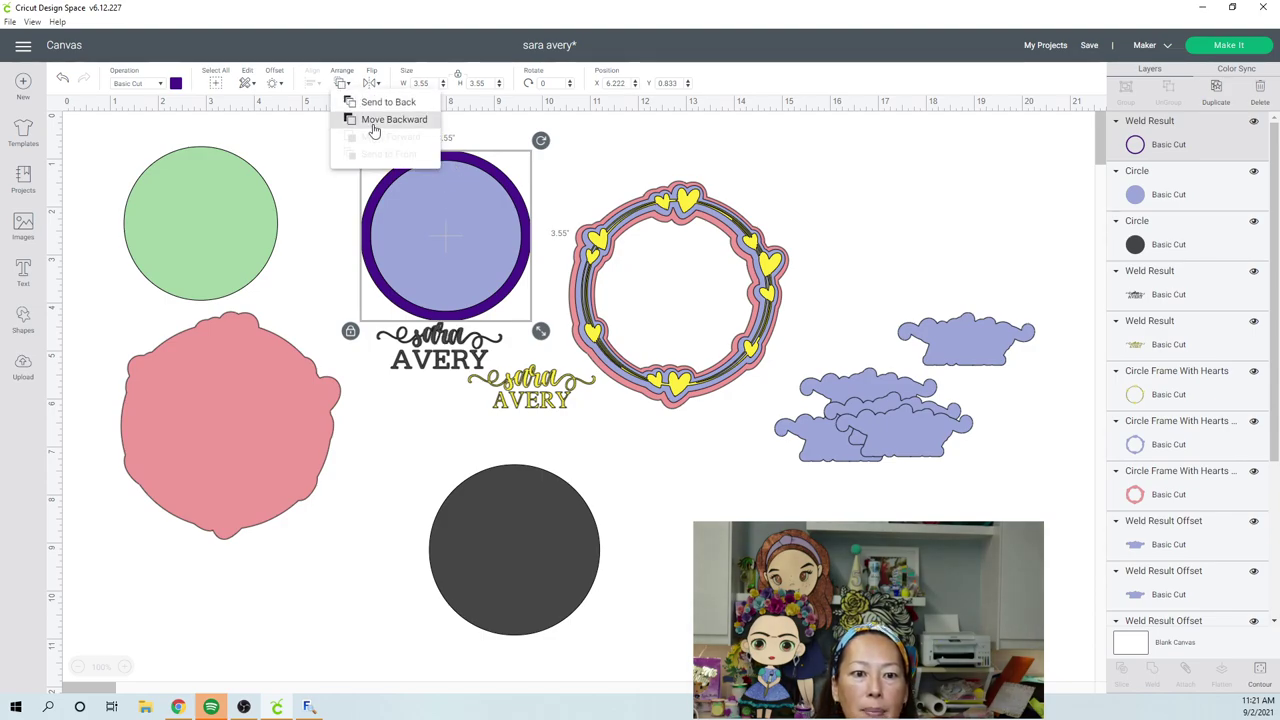
# Step: Shrink the lavender circle to about 3.111 in and nudge it to fit the purple ring's opening
pyautogui.click(456, 228)
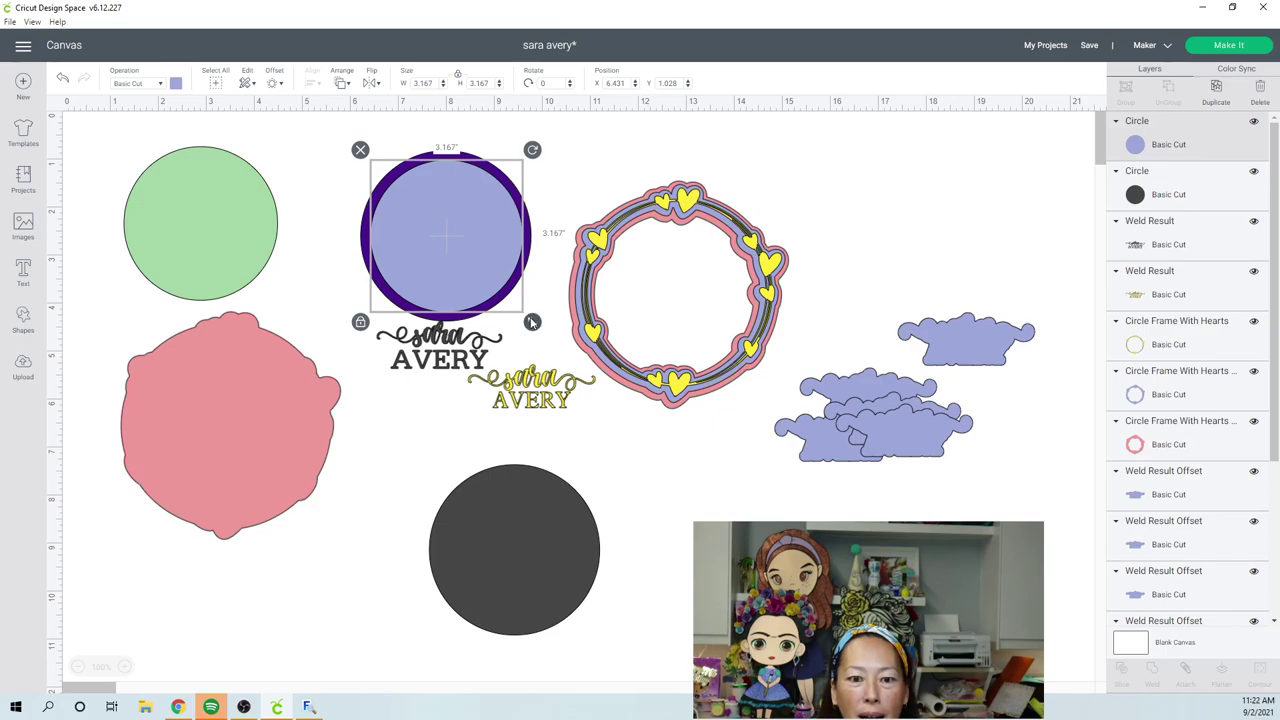
pyautogui.moveTo(532, 321); pyautogui.dragTo(529, 319)
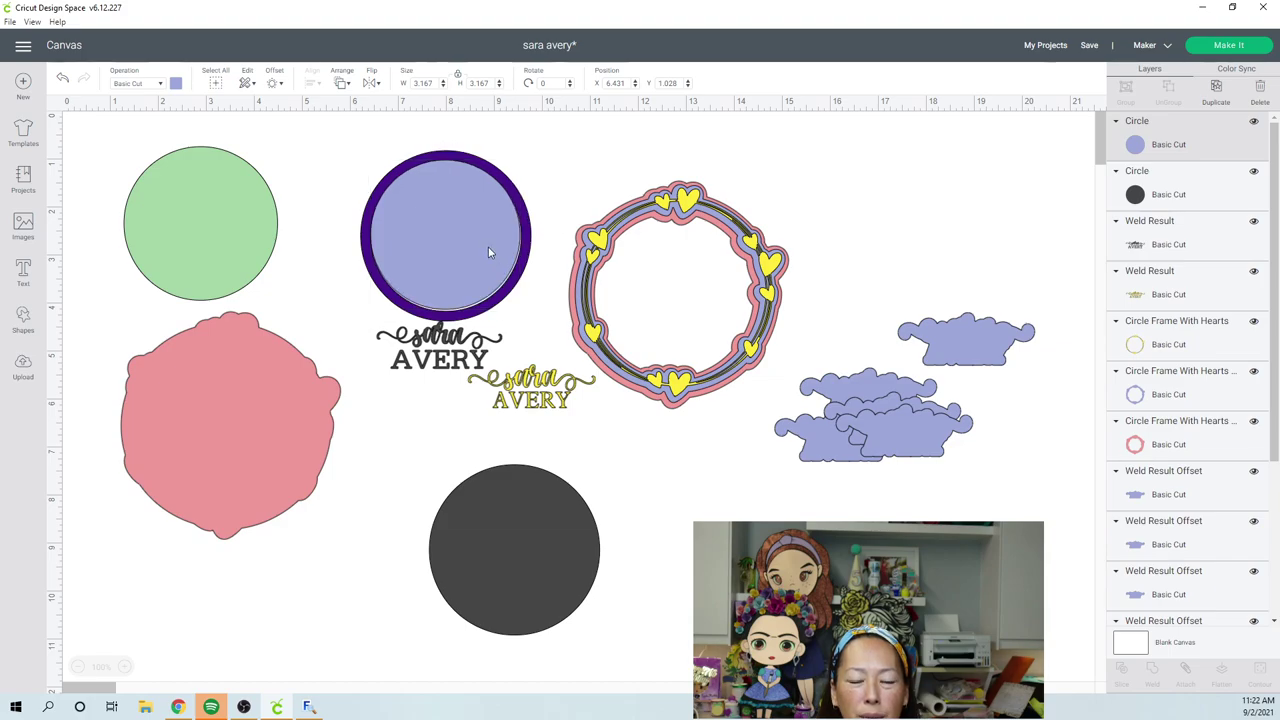
pyautogui.moveTo(489, 248); pyautogui.dragTo(488, 246)
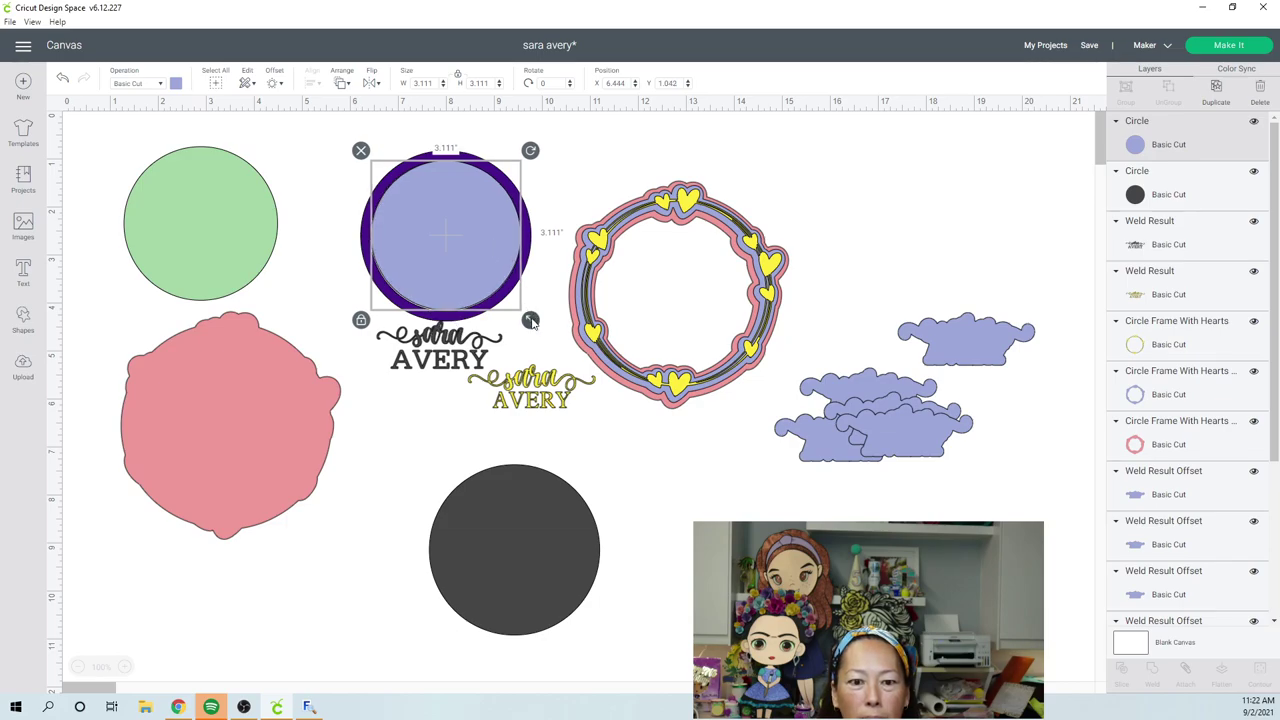
pyautogui.click(480, 225)
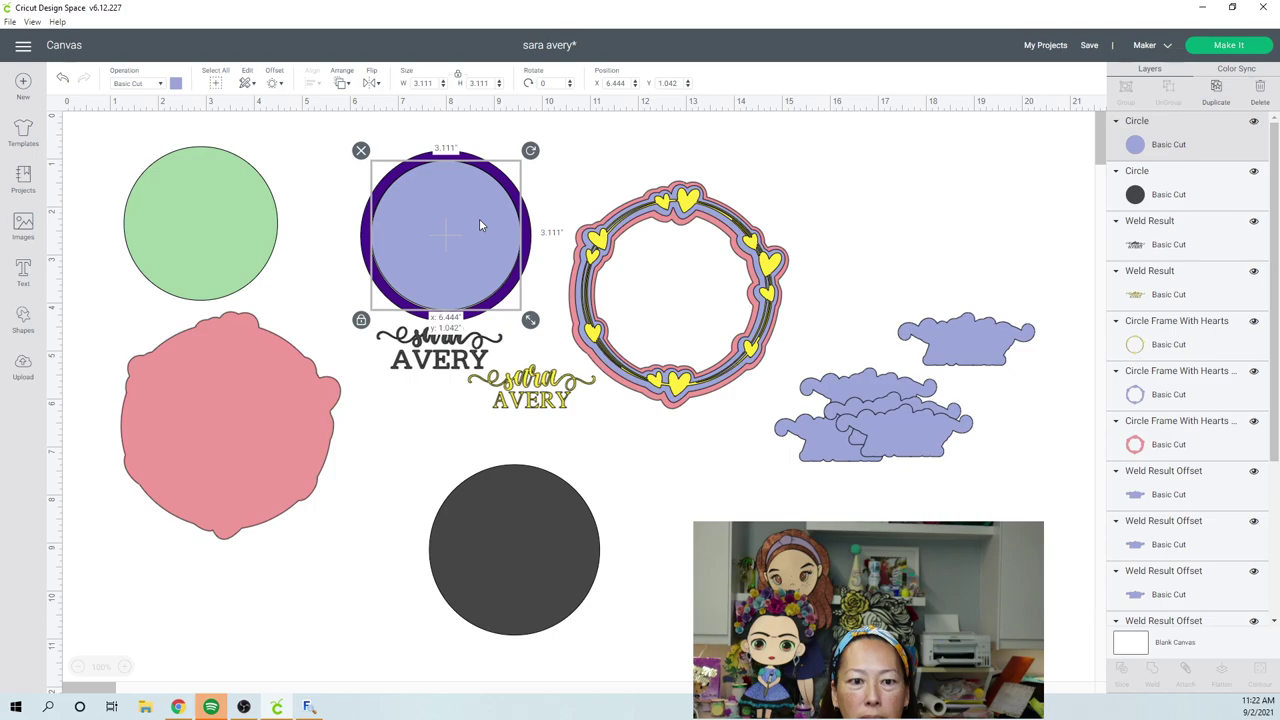
# Step: Center the lavender circle and the purple ring on each other
pyautogui.click(349, 166)
pyautogui.moveTo(338, 157); pyautogui.dragTo(405, 185)
pyautogui.click(309, 88)
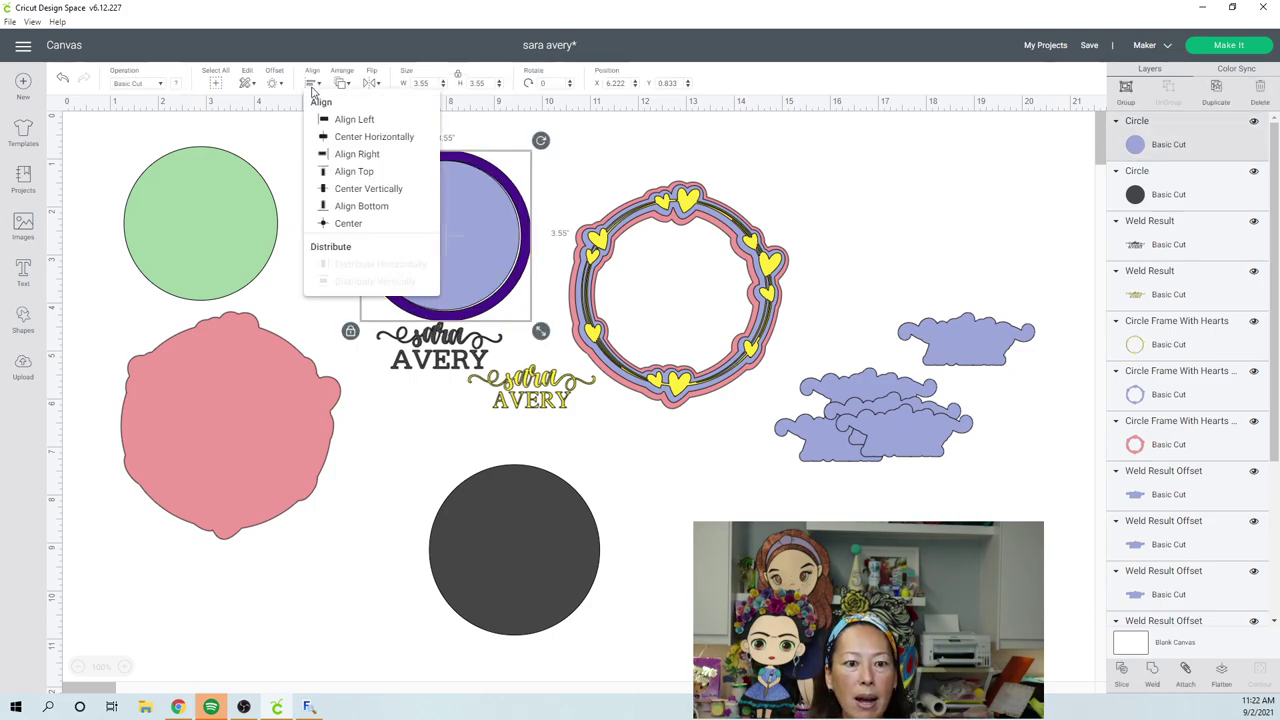
pyautogui.click(350, 225)
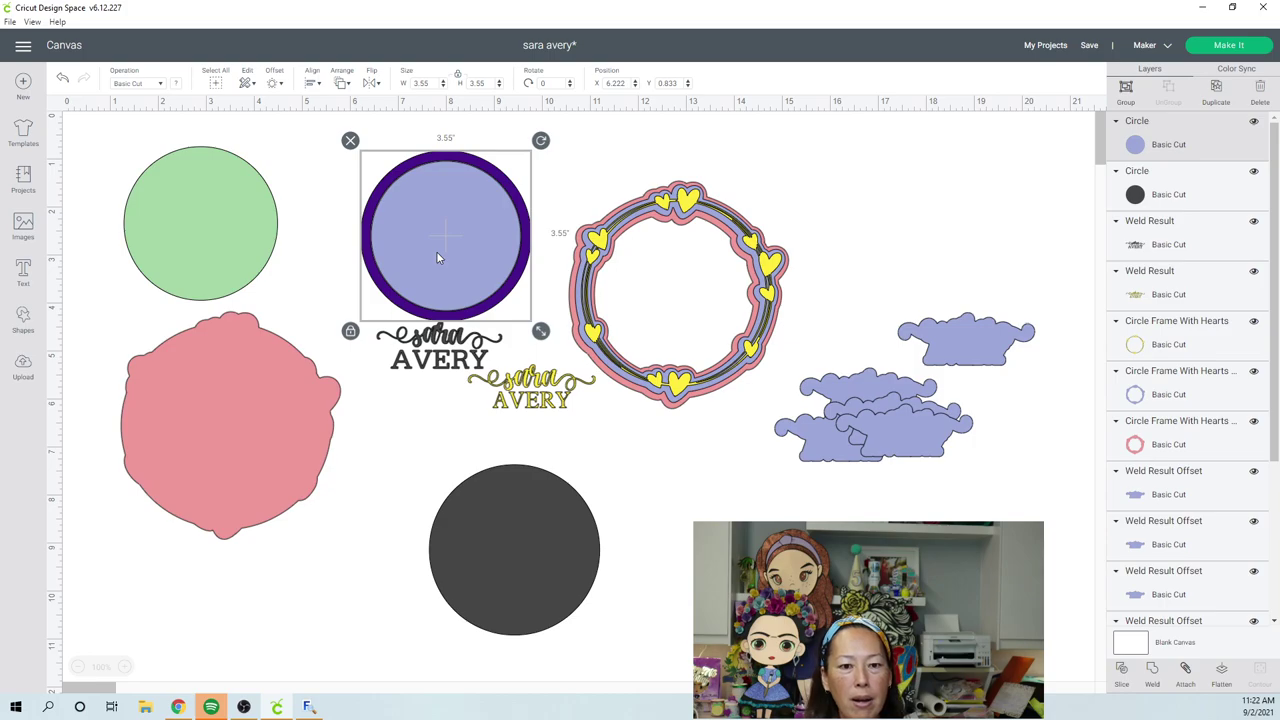
pyautogui.click(772, 152)
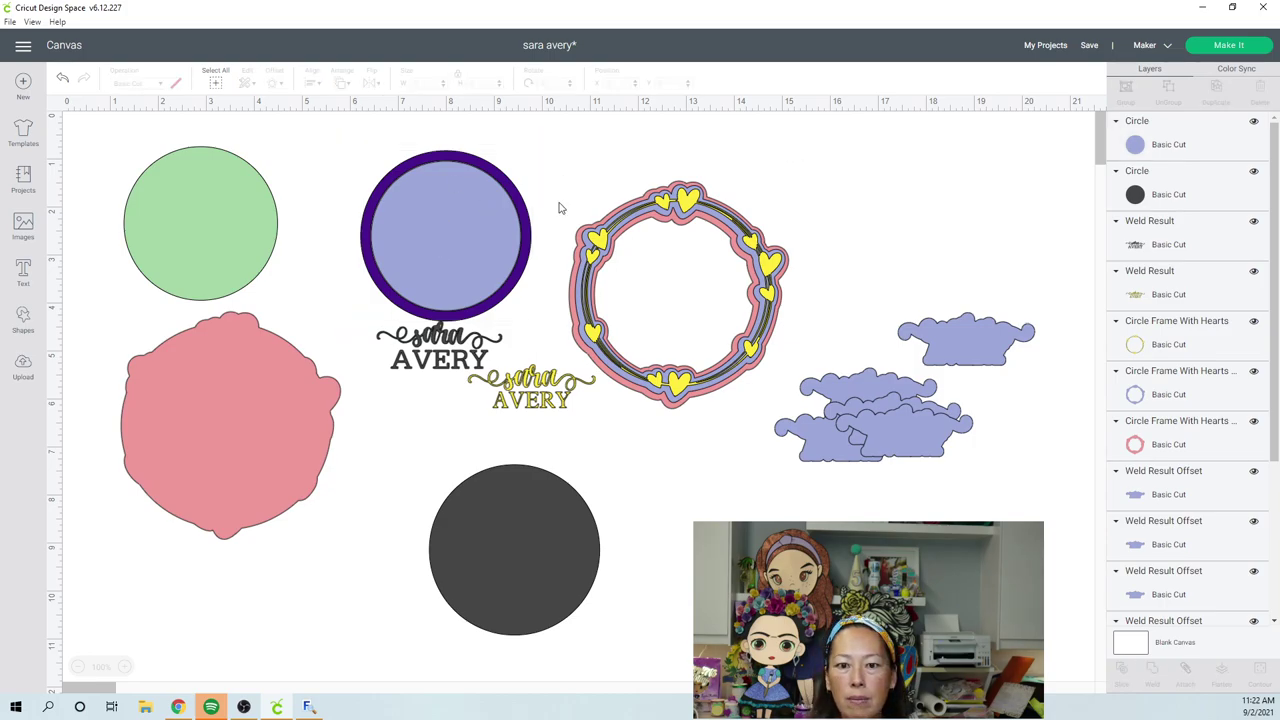
# Step: Set the lavender circle's width and height to 3.11 in and move it onto the dark circle below the names
pyautogui.click(420, 209)
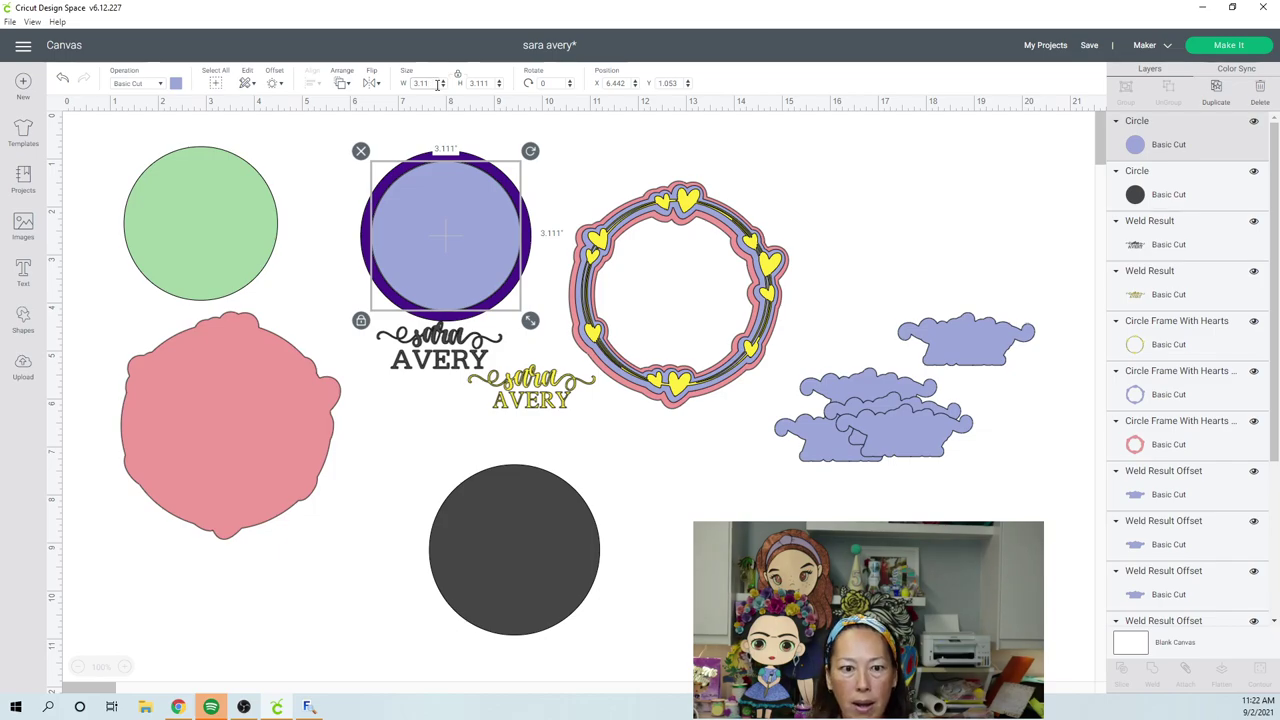
pyautogui.press('Return')
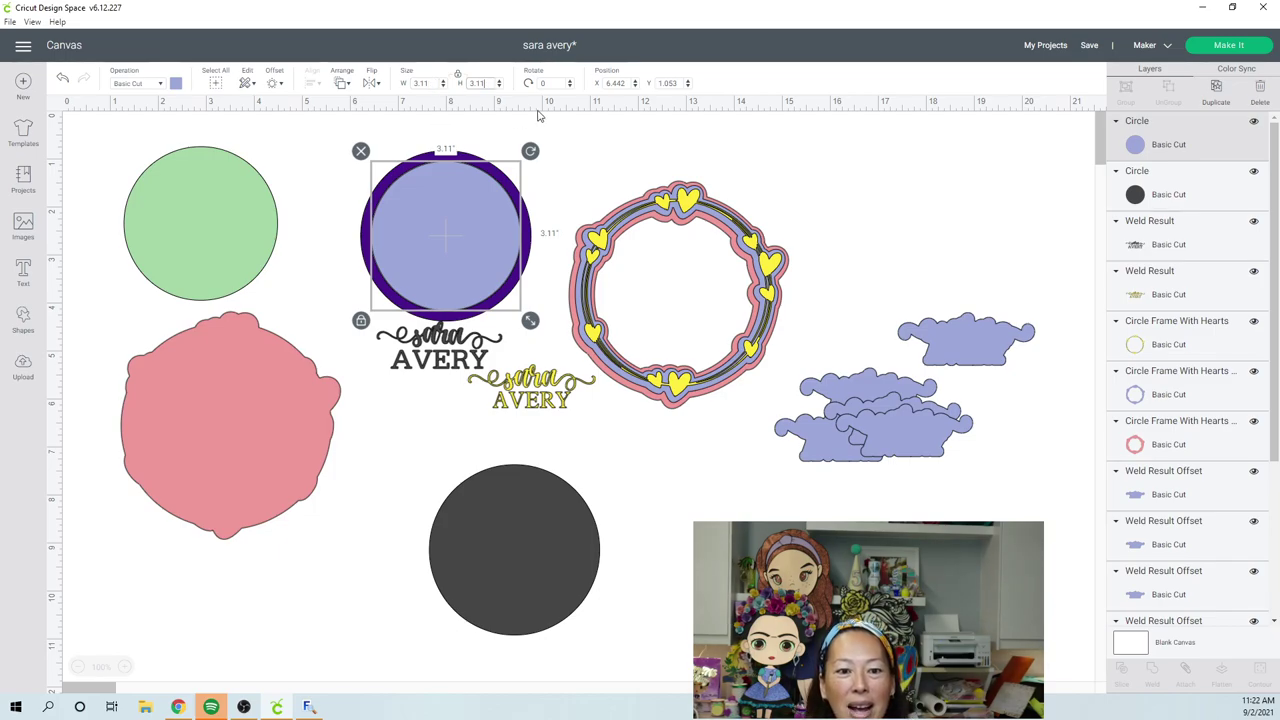
pyautogui.click(596, 150)
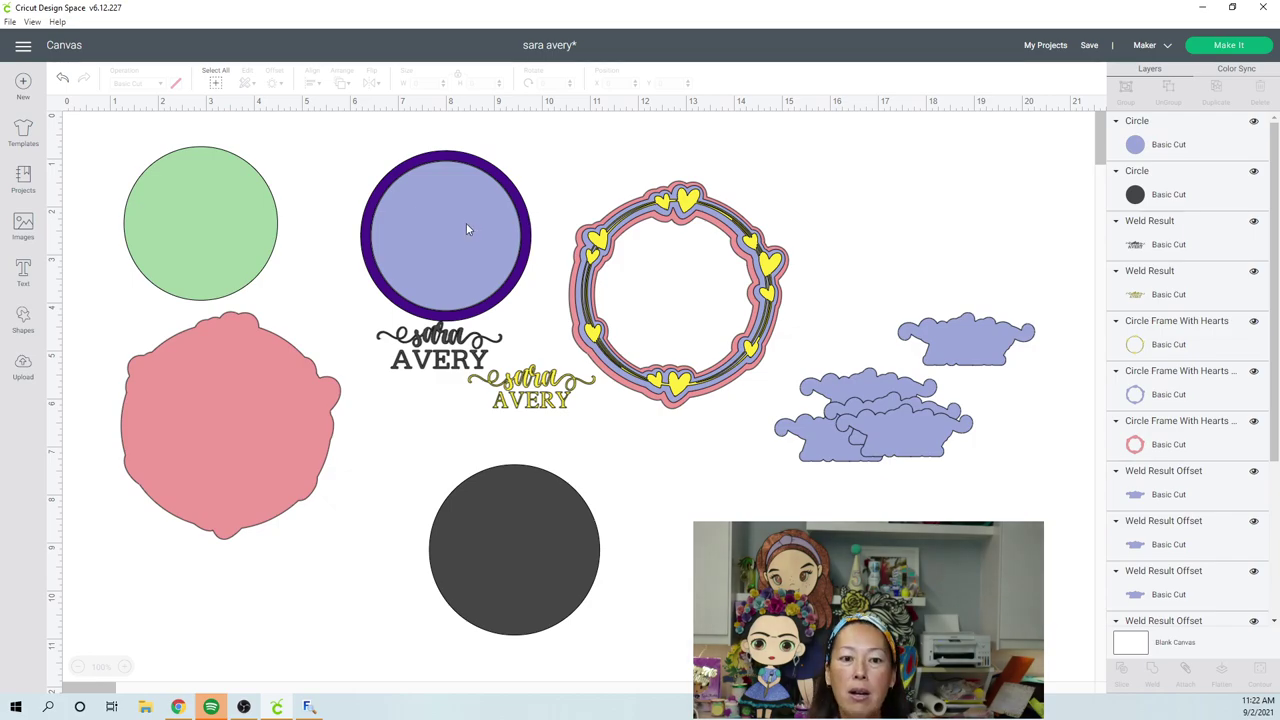
pyautogui.moveTo(466, 229); pyautogui.dragTo(523, 545)
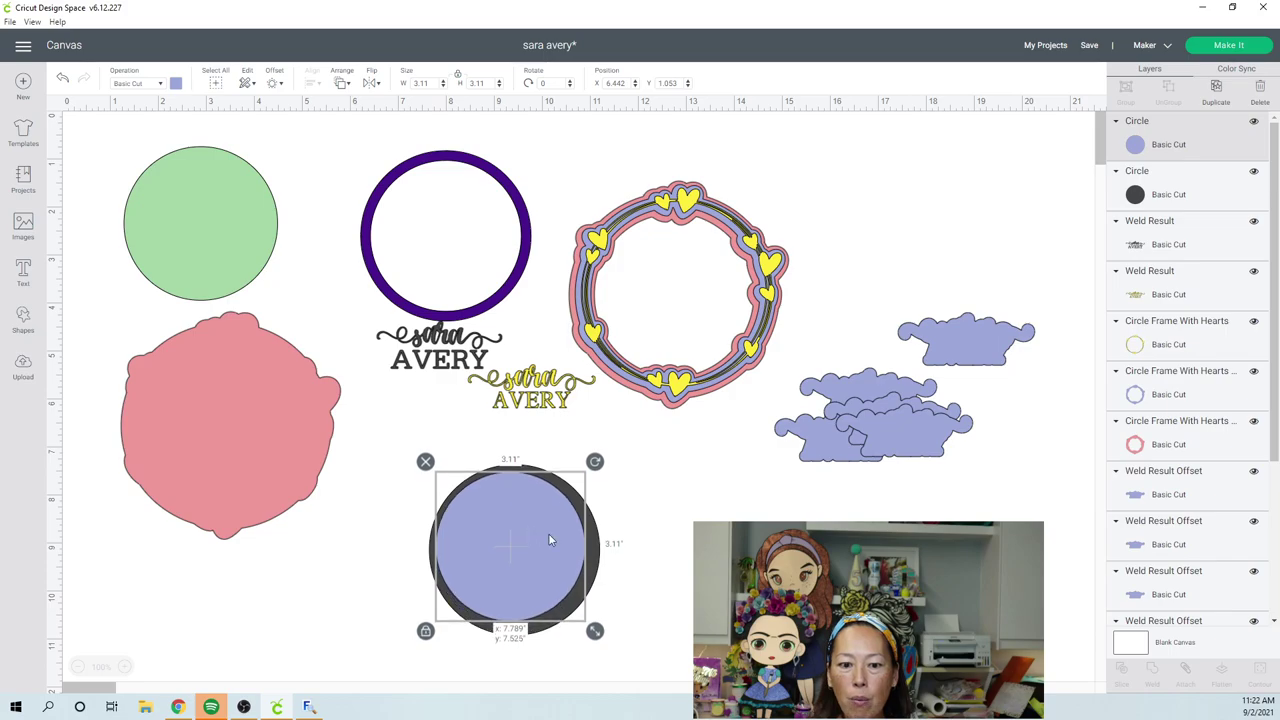
pyautogui.click(601, 556)
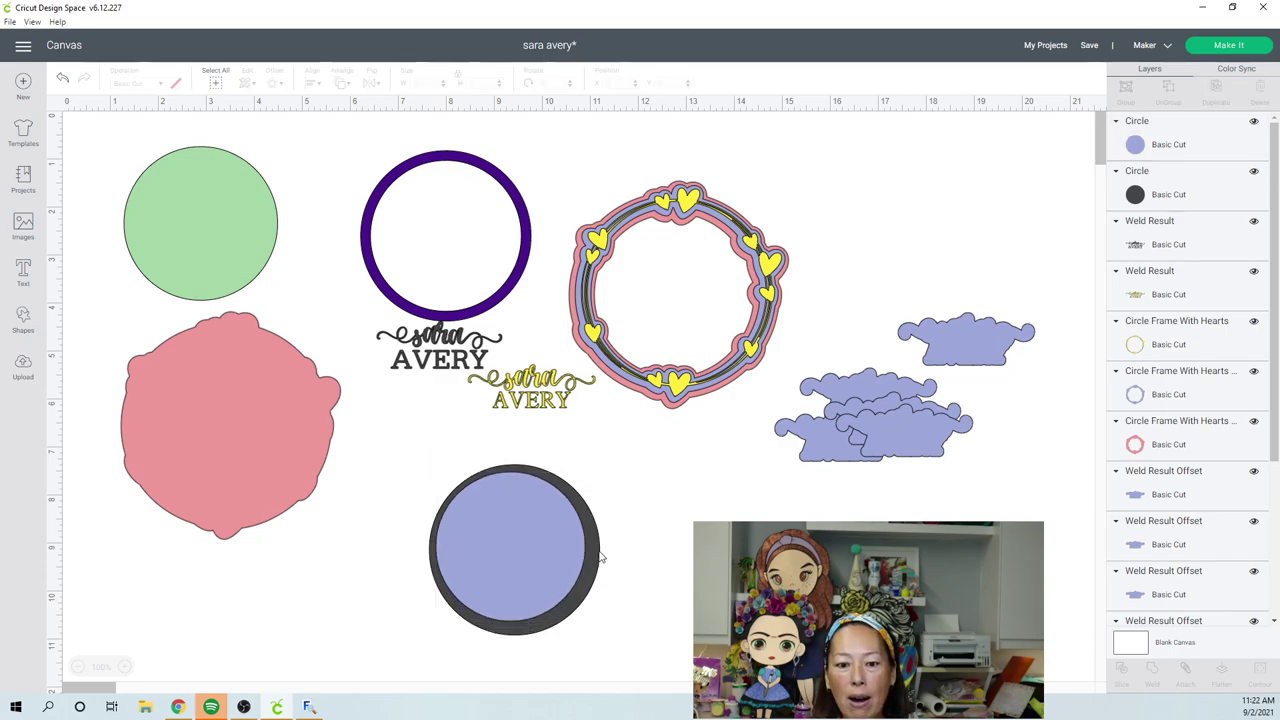
# Step: Select the lavender circle together with the dark circle beneath it and center them on each other
pyautogui.click(601, 557)
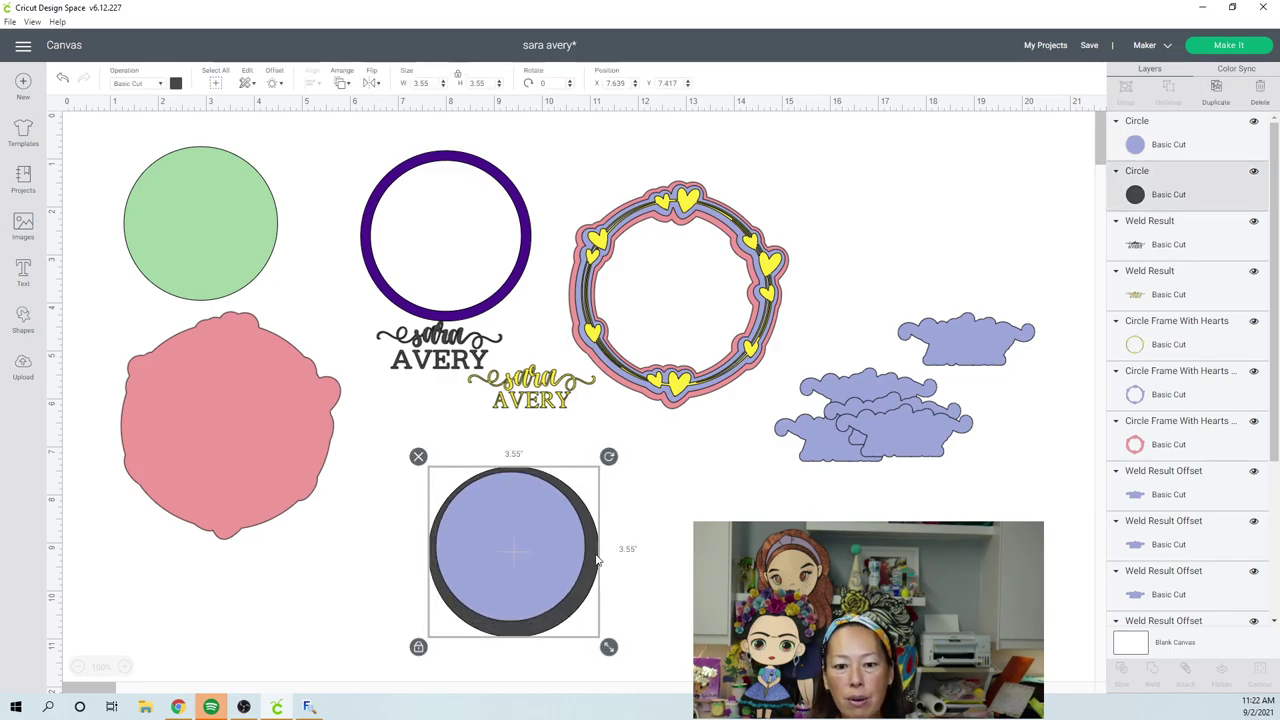
pyautogui.click(660, 582)
pyautogui.moveTo(674, 596); pyautogui.dragTo(506, 573)
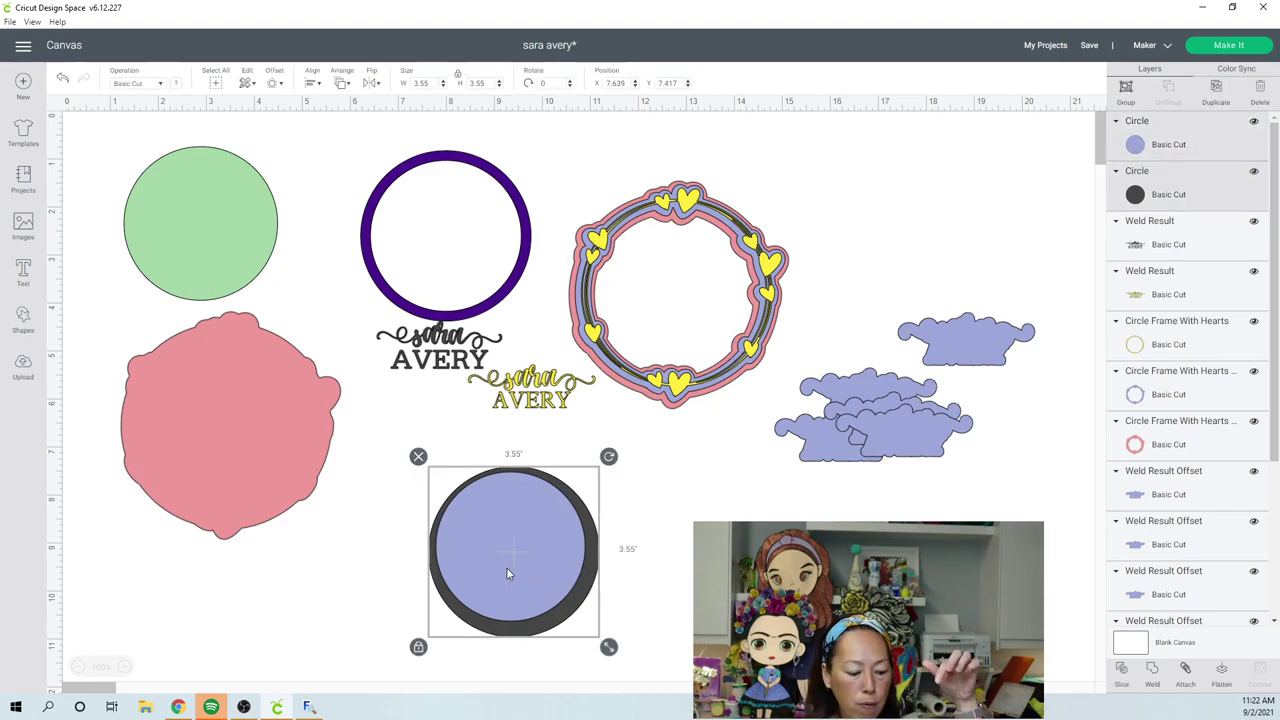
pyautogui.click(312, 84)
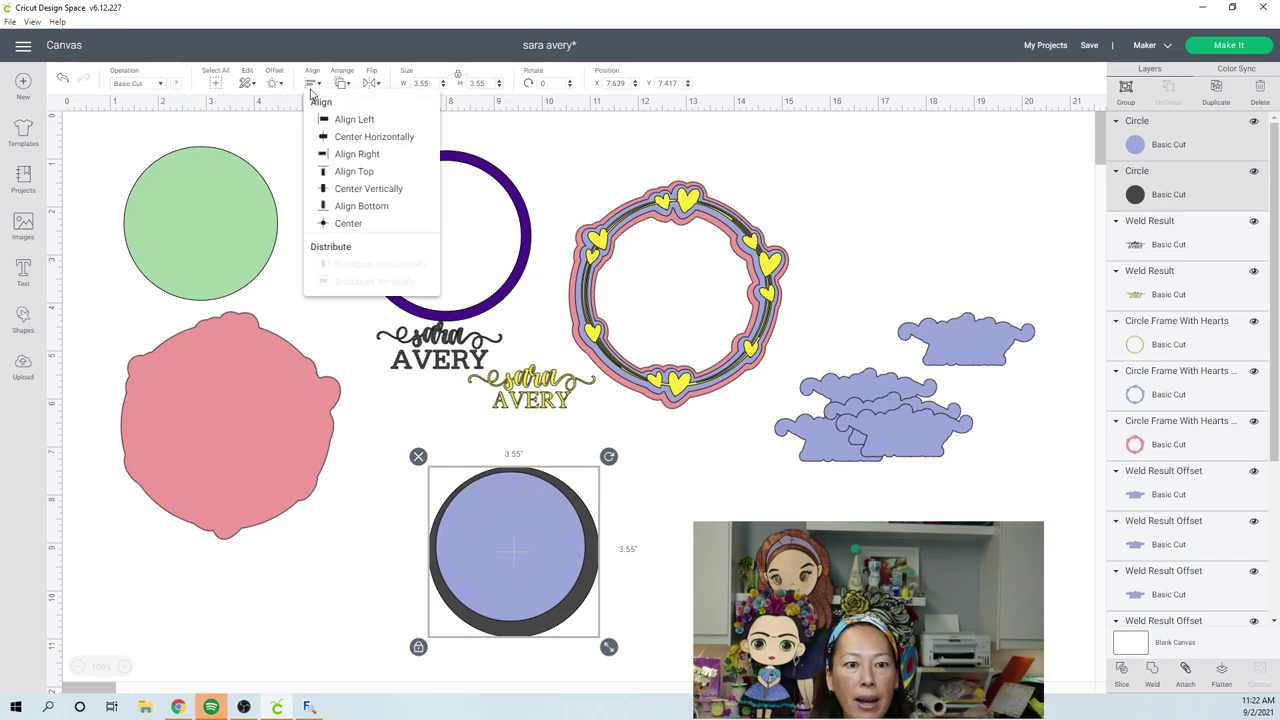
pyautogui.click(343, 223)
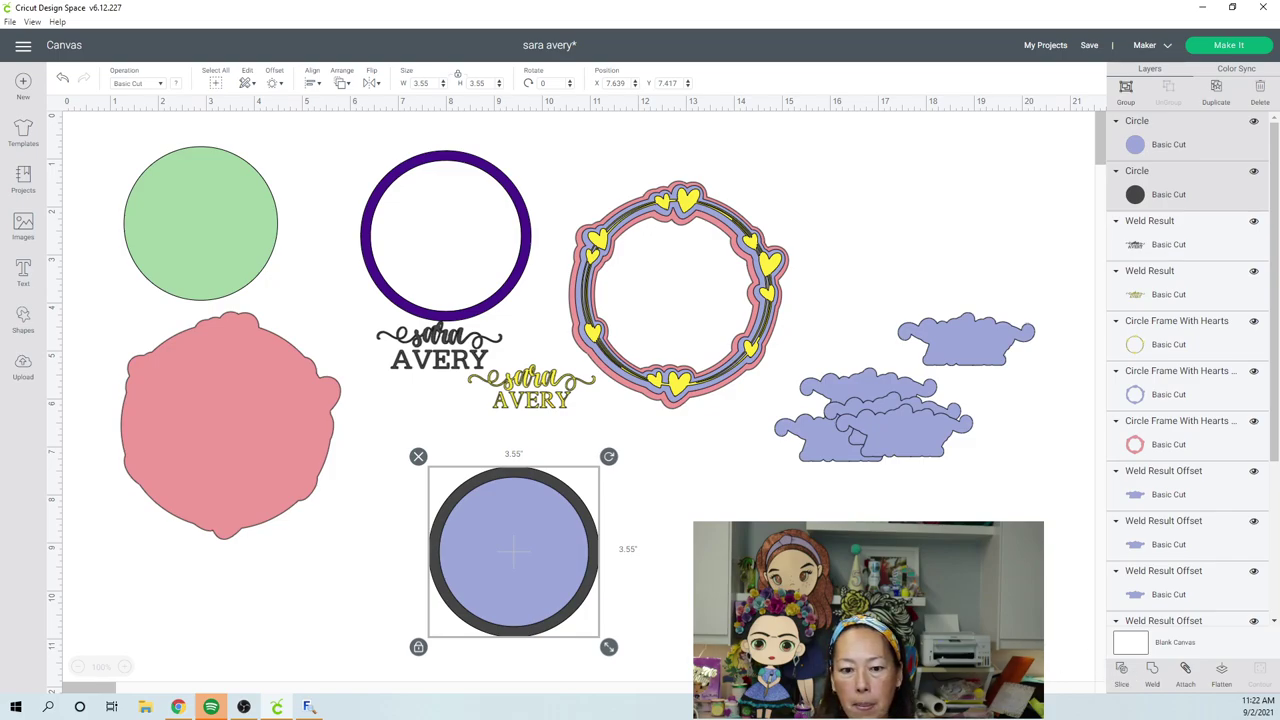
# Step: Slice the lavender circle out of the dark circle, separate the pieces, and move the dark ring above the lavender name offsets
pyautogui.click(514, 472)
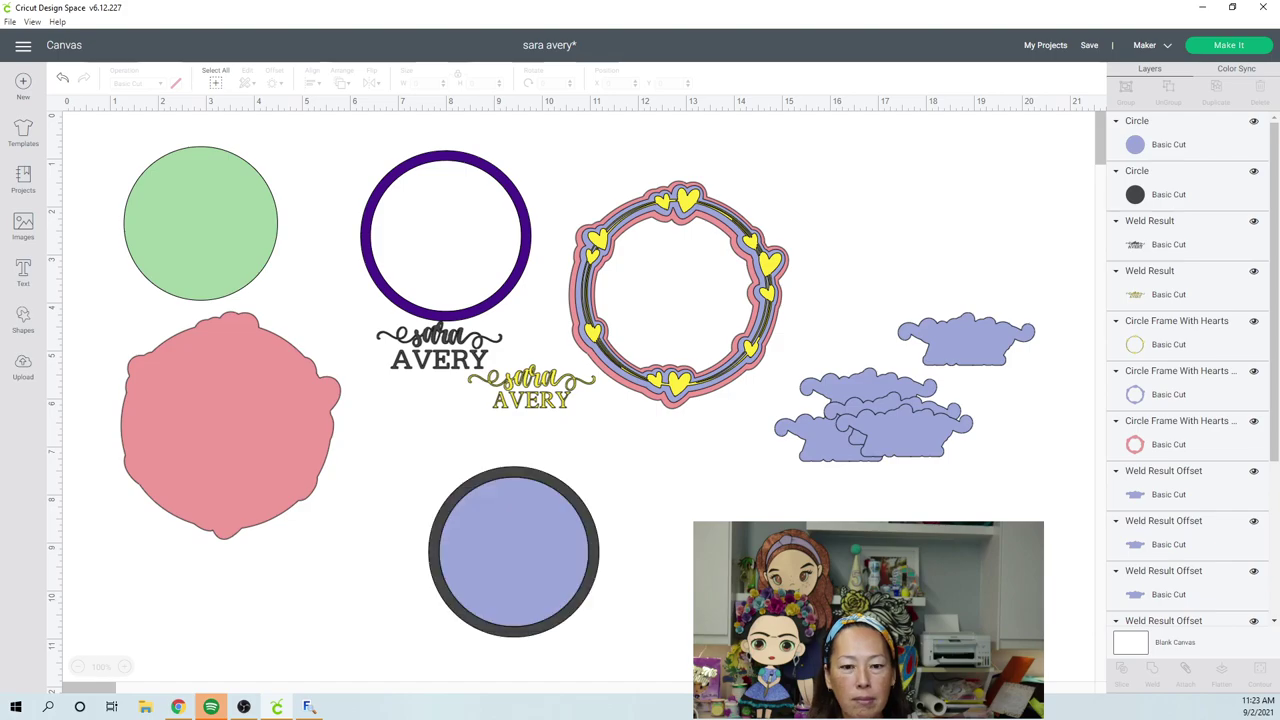
pyautogui.moveTo(517, 528); pyautogui.dragTo(728, 559)
pyautogui.moveTo(506, 528); pyautogui.dragTo(612, 444)
pyautogui.moveTo(493, 320); pyautogui.dragTo(904, 213)
# Step: Delete the leftover solid lavender and dark circles from the slice
pyautogui.click(670, 560)
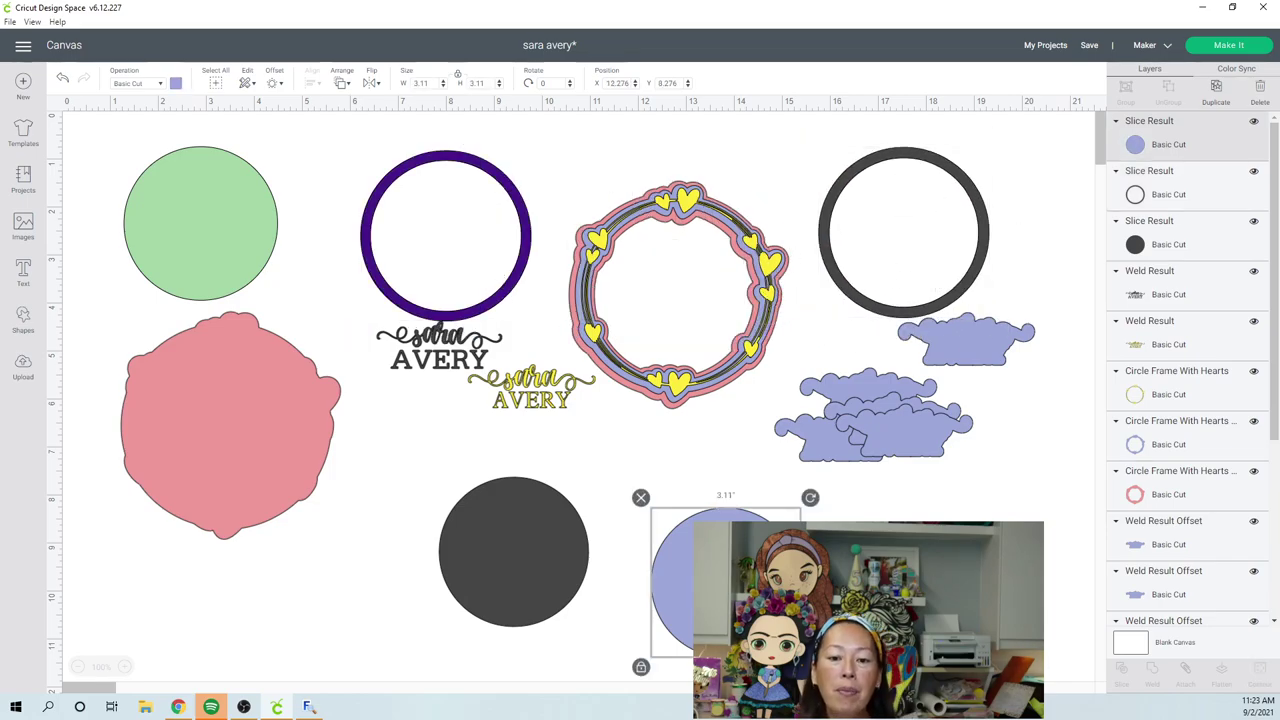
pyautogui.moveTo(760, 670)
pyautogui.mouseDown()
pyautogui.moveTo(460, 617)
pyautogui.moveTo(460, 600)
pyautogui.mouseUp()
pyautogui.press('Delete')
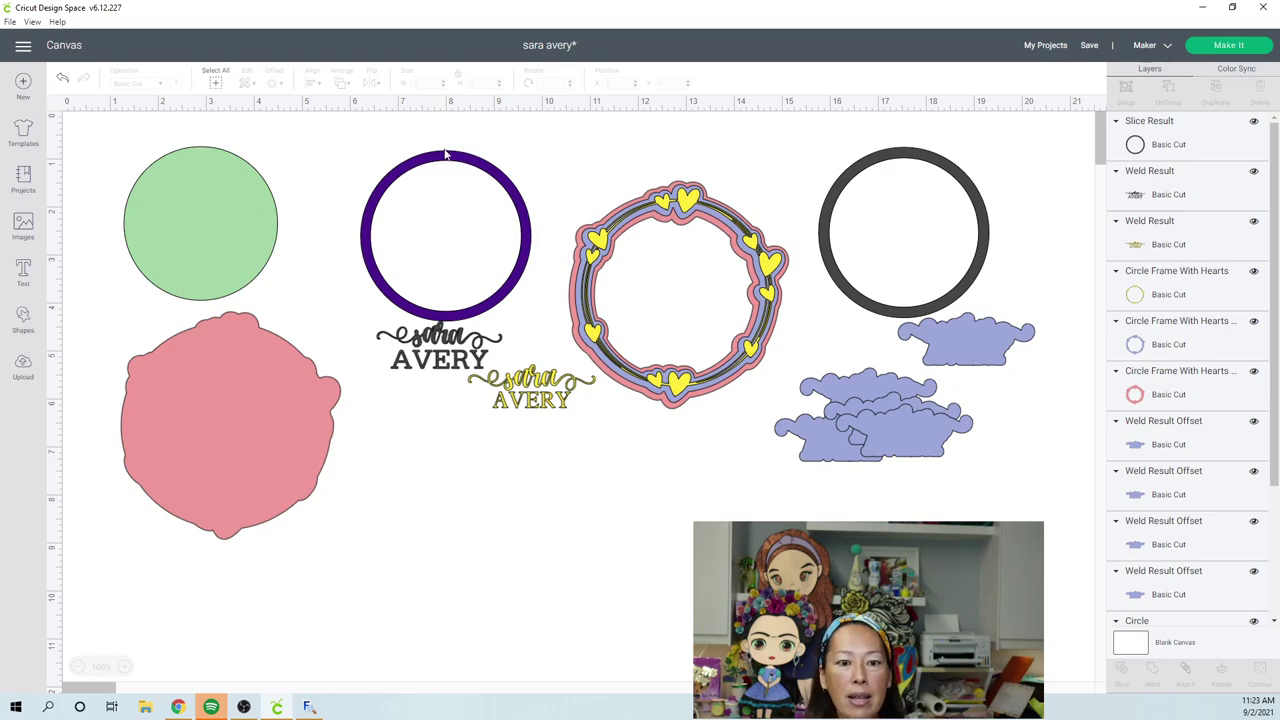
# Step: Move the purple ring against the green circle's edge and delete the sliced dark ring
pyautogui.moveTo(389, 158); pyautogui.dragTo(289, 146)
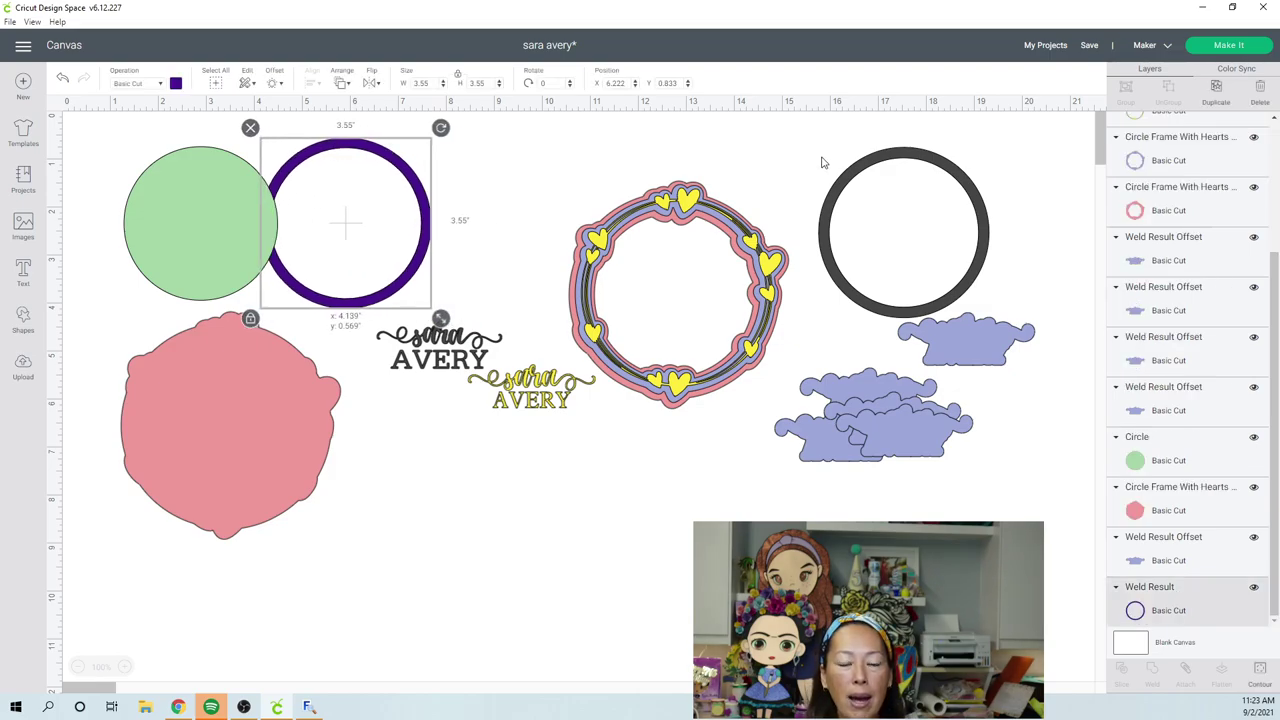
pyautogui.click(935, 164)
pyautogui.press('Delete')
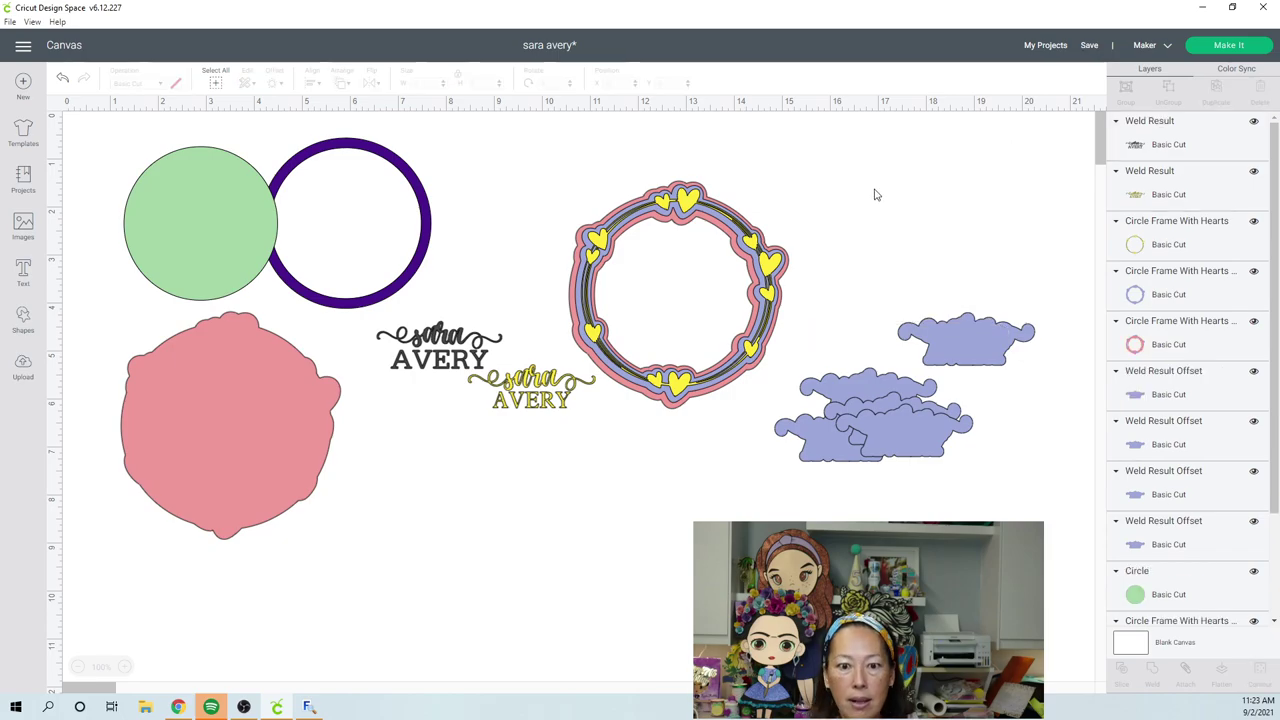
# Step: Move the yellow heart frame off its lavender and pink offsets to the empty area below the names
pyautogui.click(672, 208)
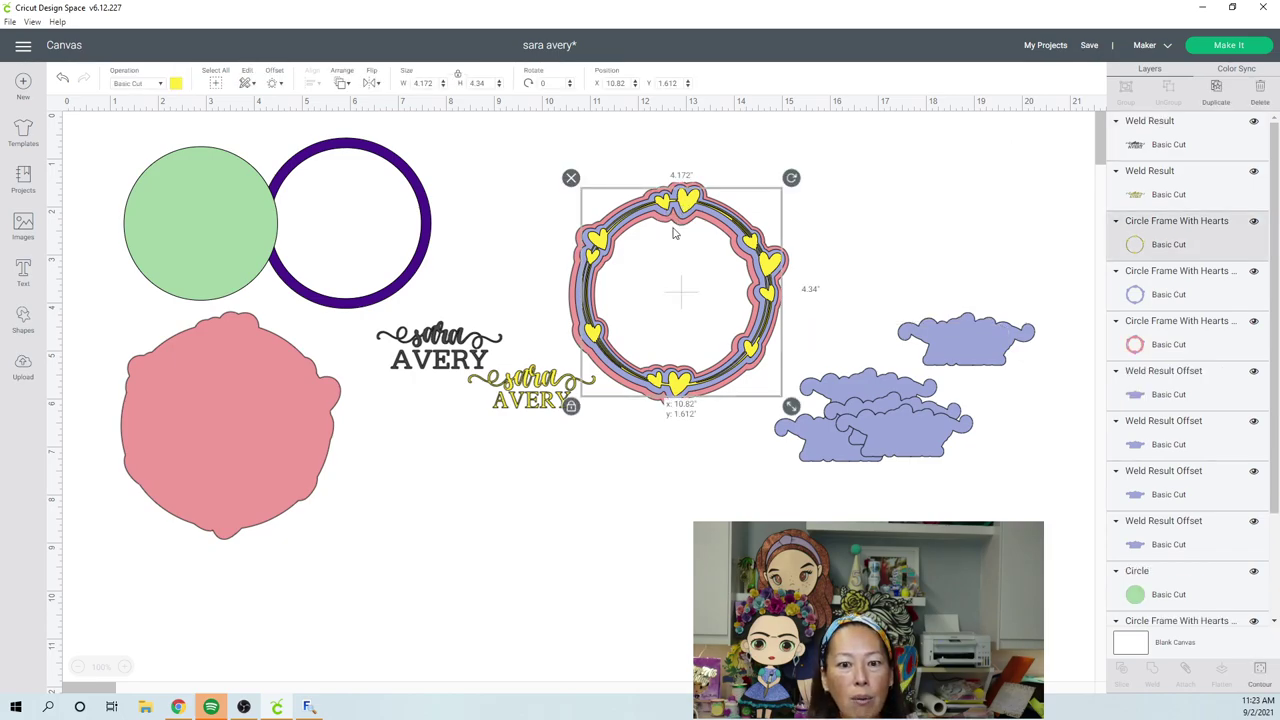
pyautogui.moveTo(673, 233); pyautogui.dragTo(560, 483)
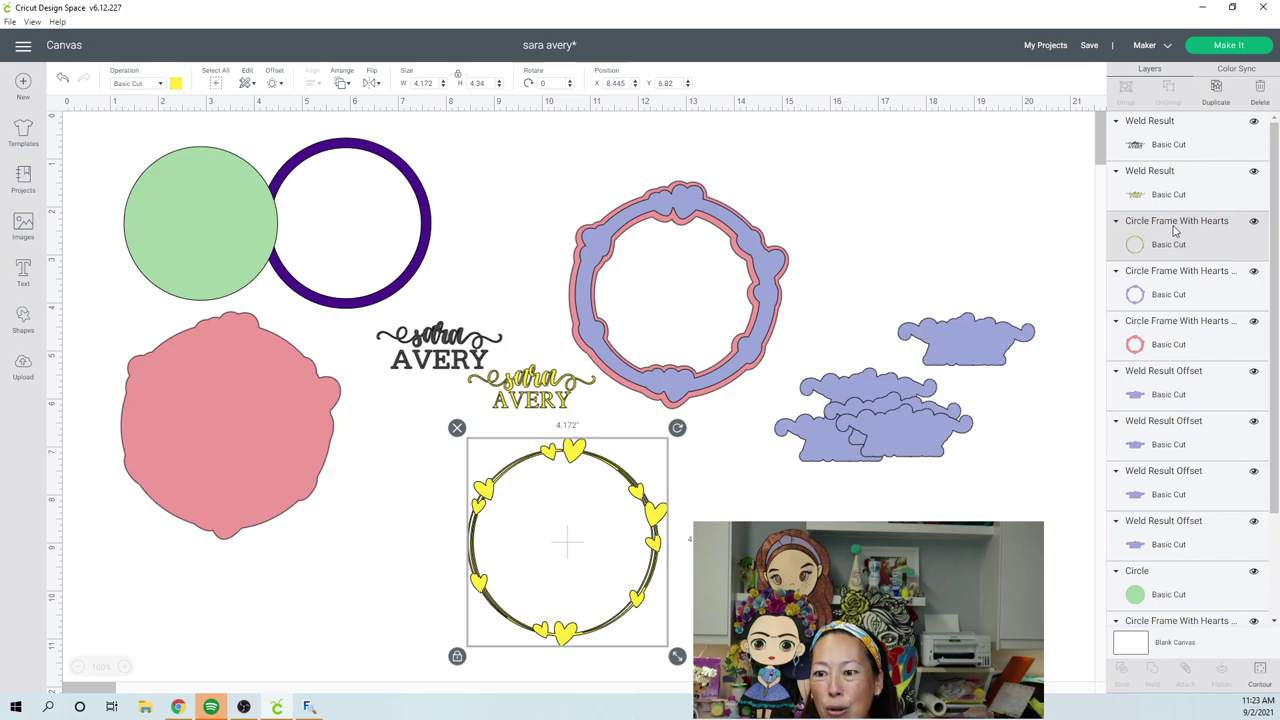
# Step: Search the image library for "circle frame with hearts"
pyautogui.click(20, 228)
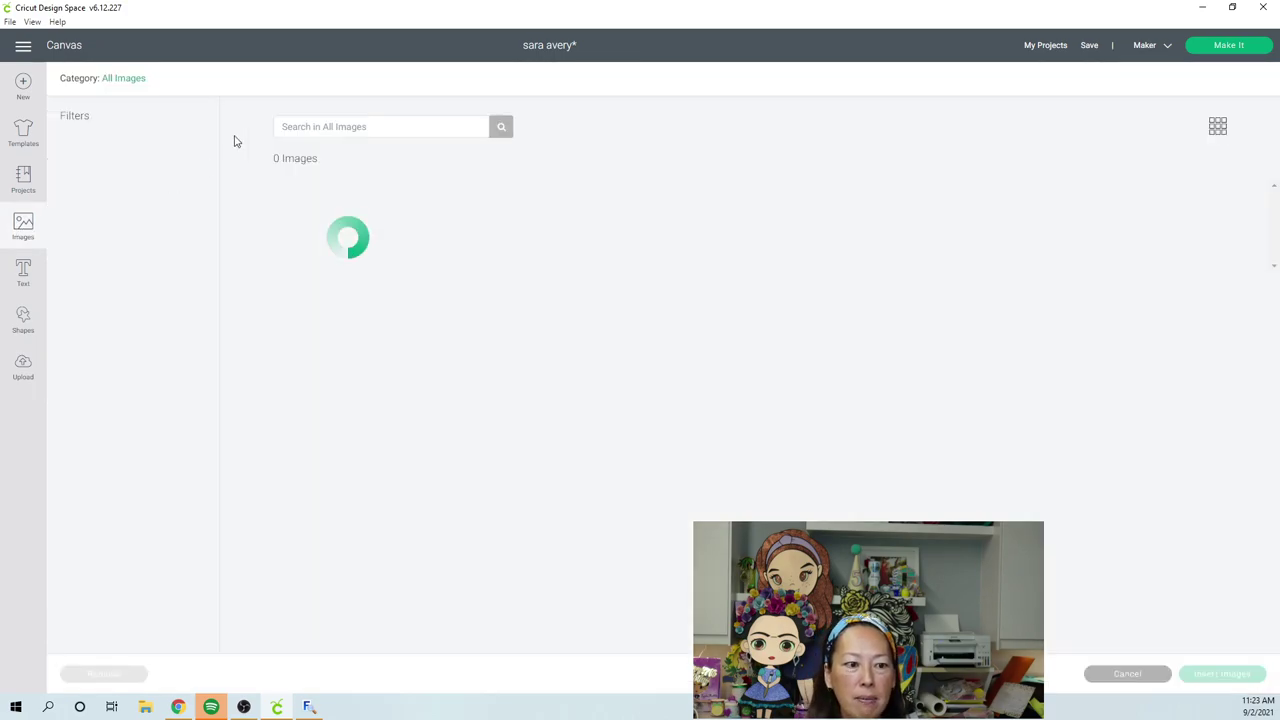
pyautogui.click(374, 123)
pyautogui.write('c')
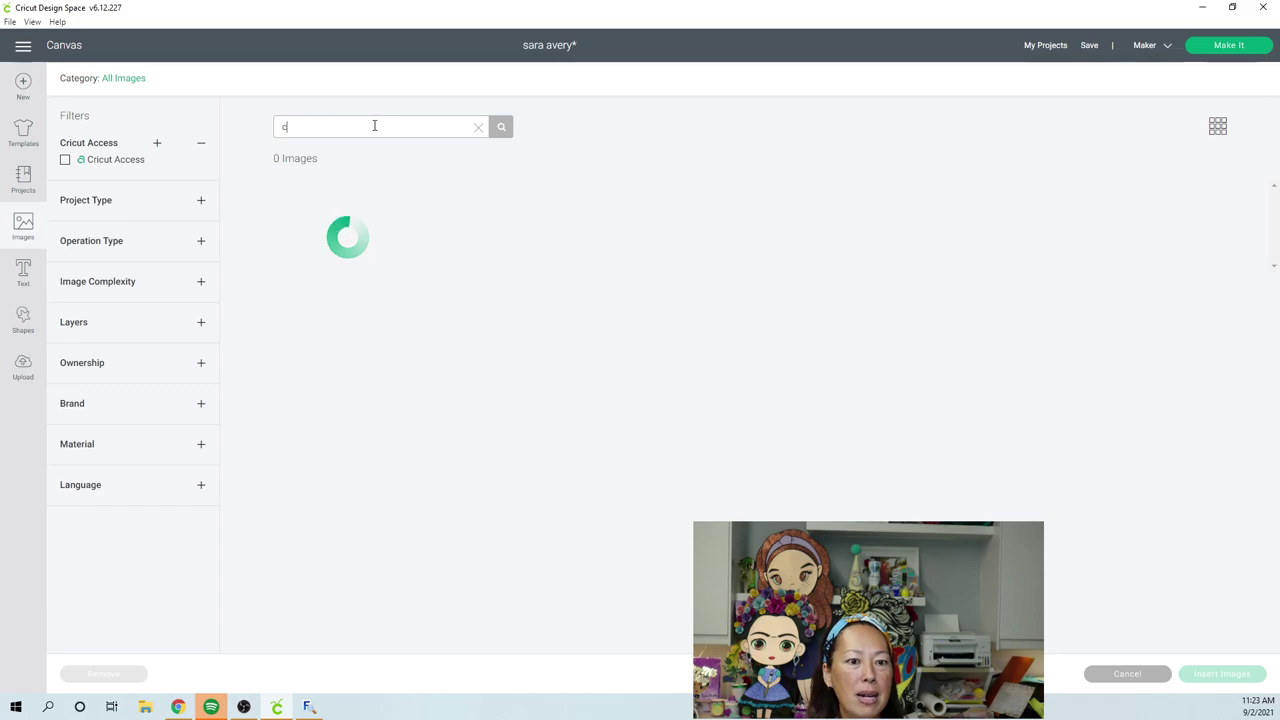
pyautogui.write('ircle frame with hearts')
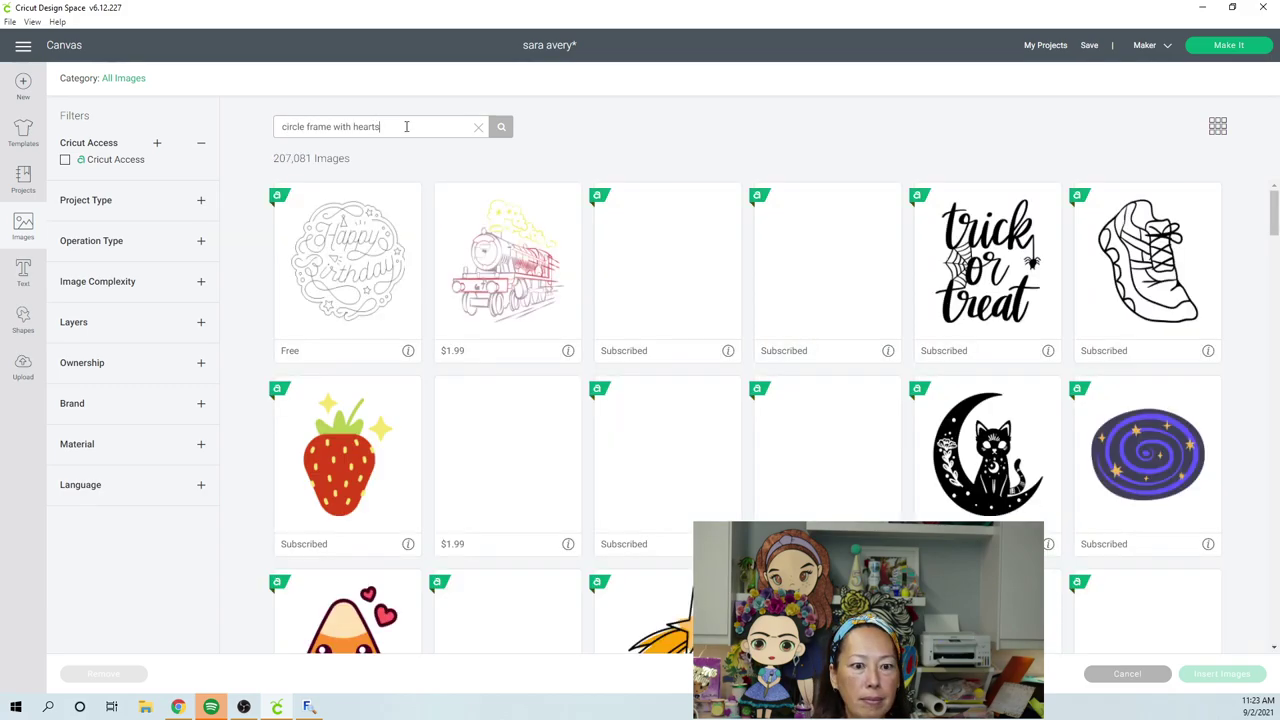
pyautogui.press('Return')
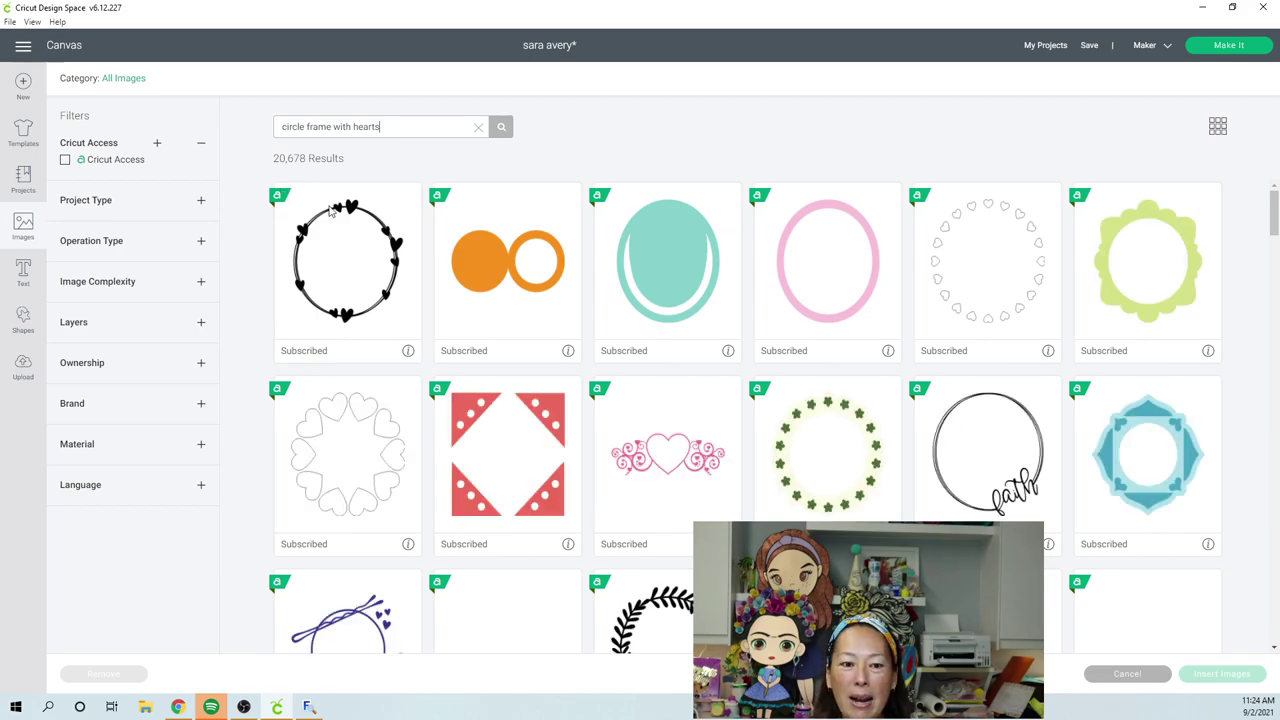
# Step: Insert the black circle frame with scattered hearts from the image results onto the canvas
pyautogui.click(337, 246)
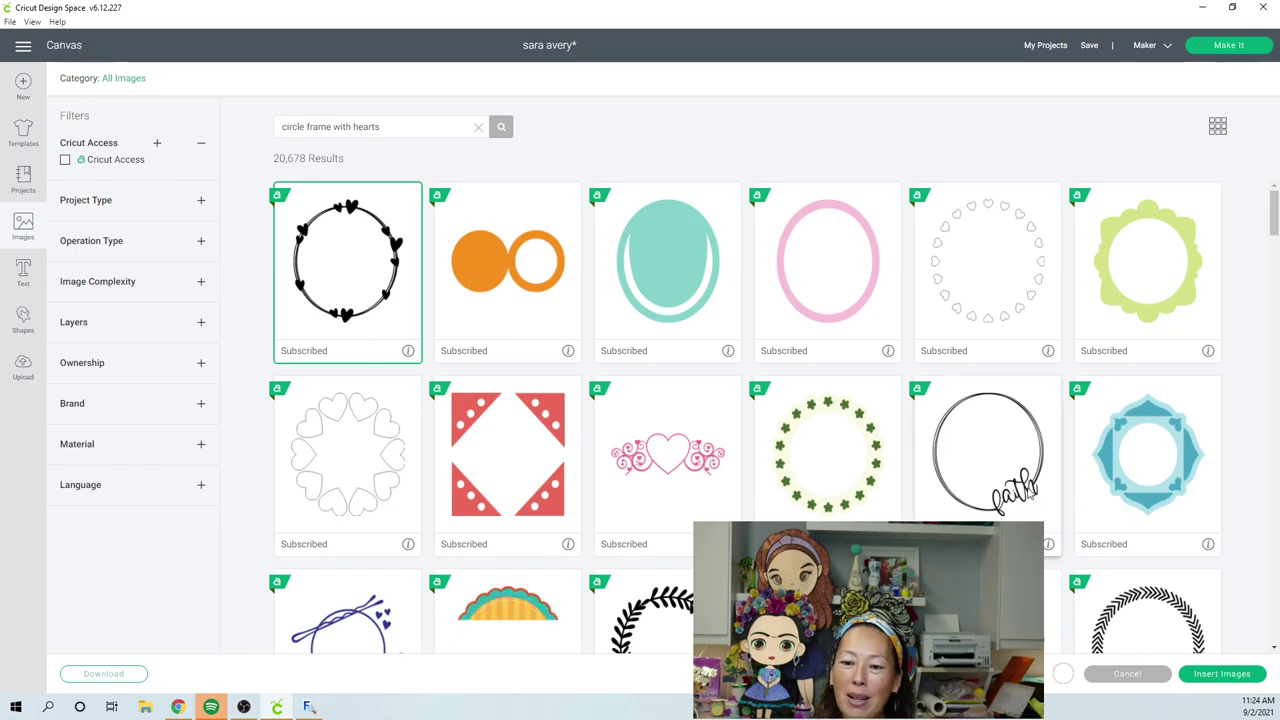
pyautogui.scroll(-2, 700, 450)
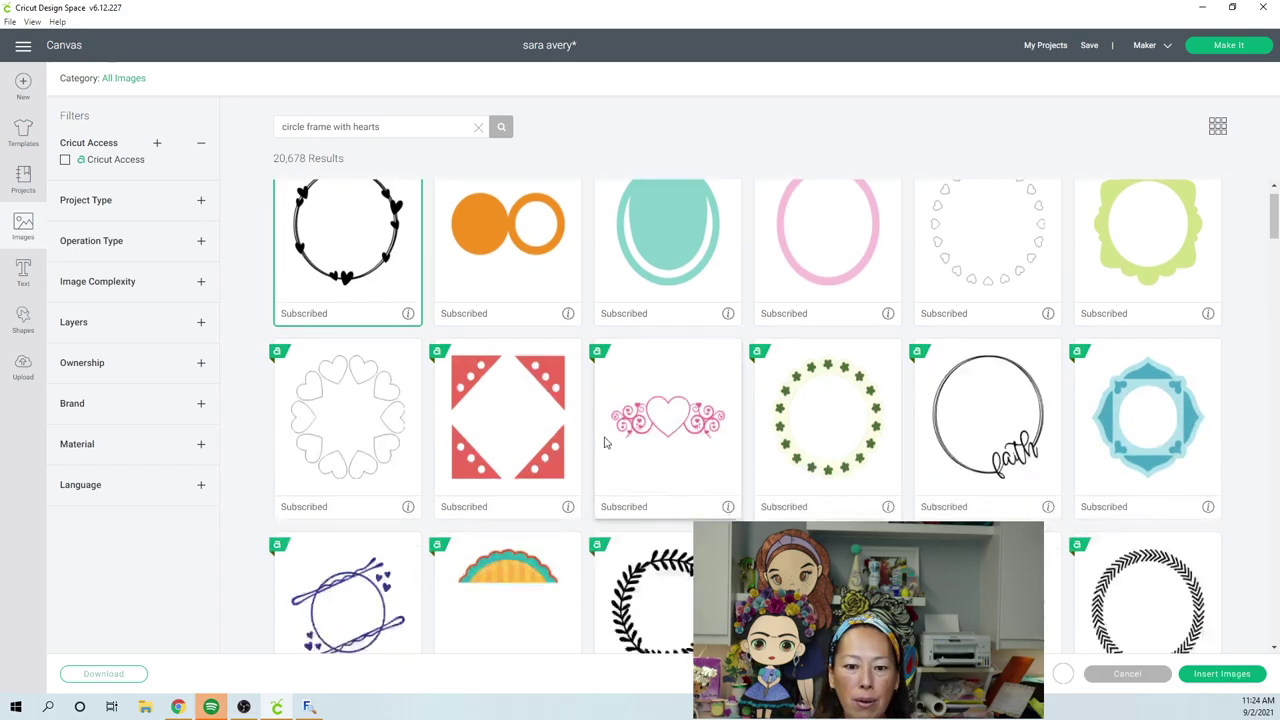
pyautogui.scroll(-3, 745, 416)
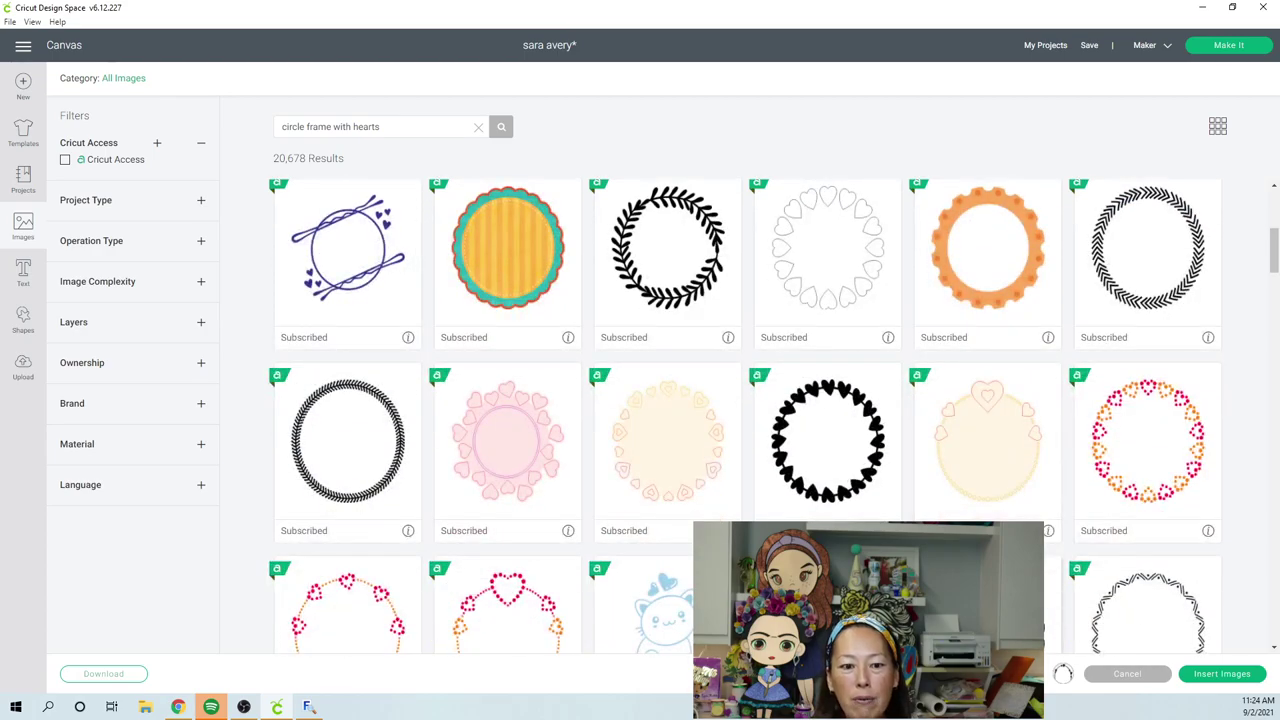
pyautogui.scroll(4, 603, 399)
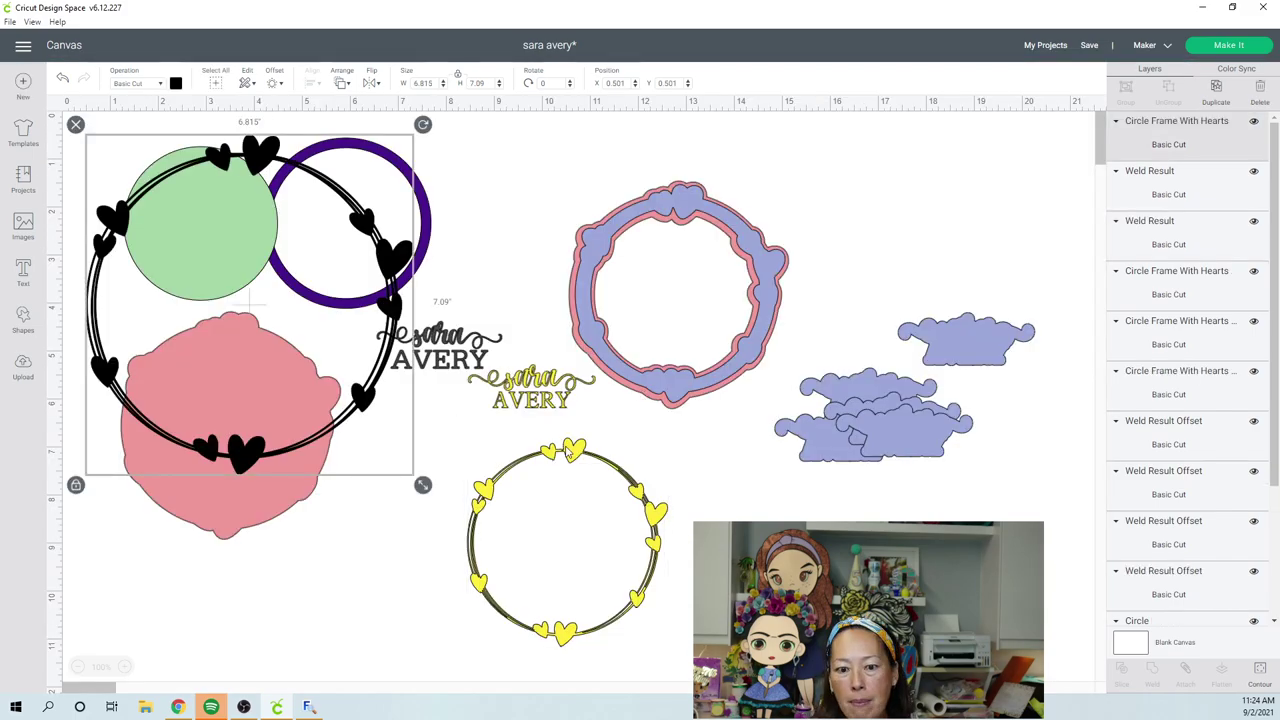
# Step: Resize the black heart frame to 4.172 by 4.34 in, matching the yellow frame, and move it beside the lavender and pink frame offsets
pyautogui.click(569, 452)
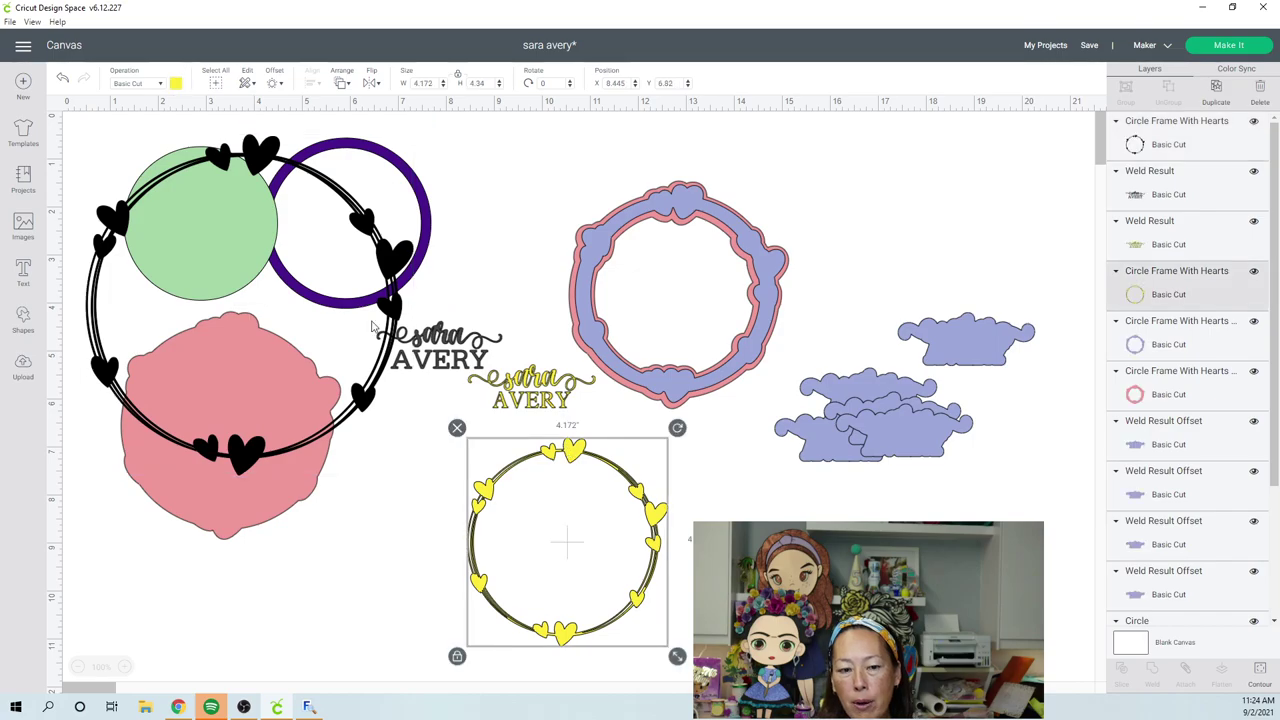
pyautogui.click(284, 162)
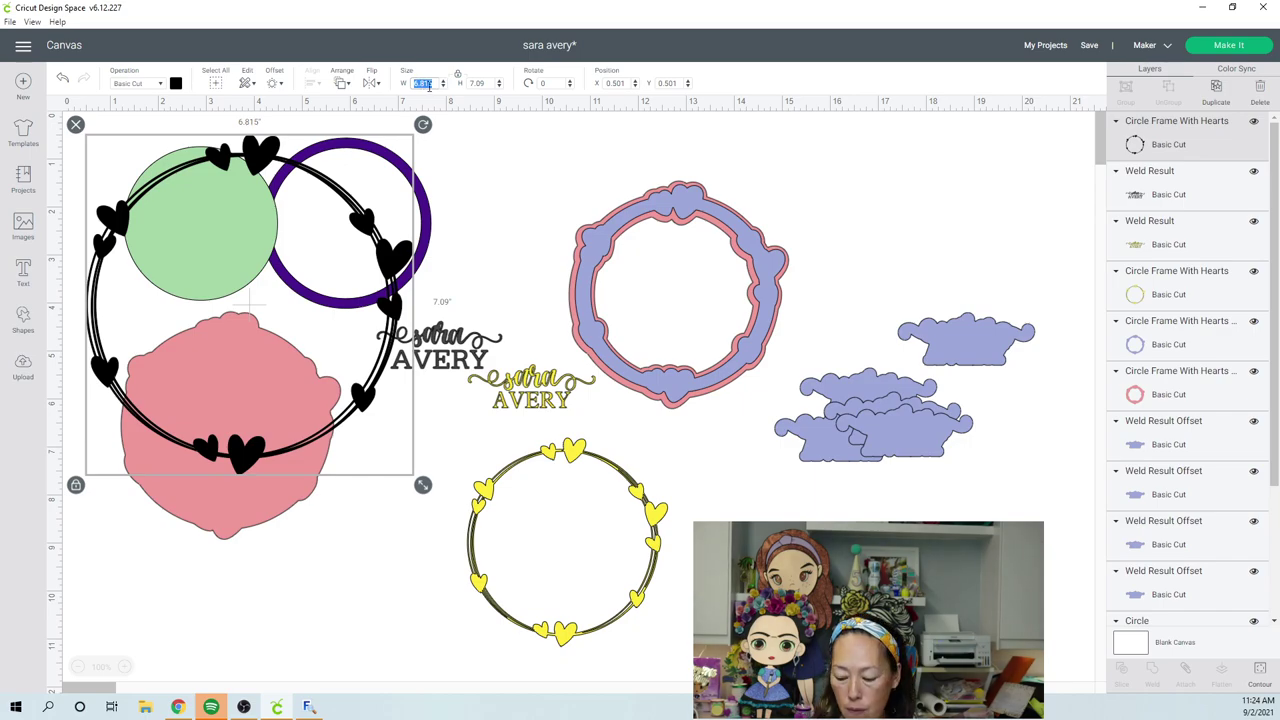
pyautogui.press('Tab')
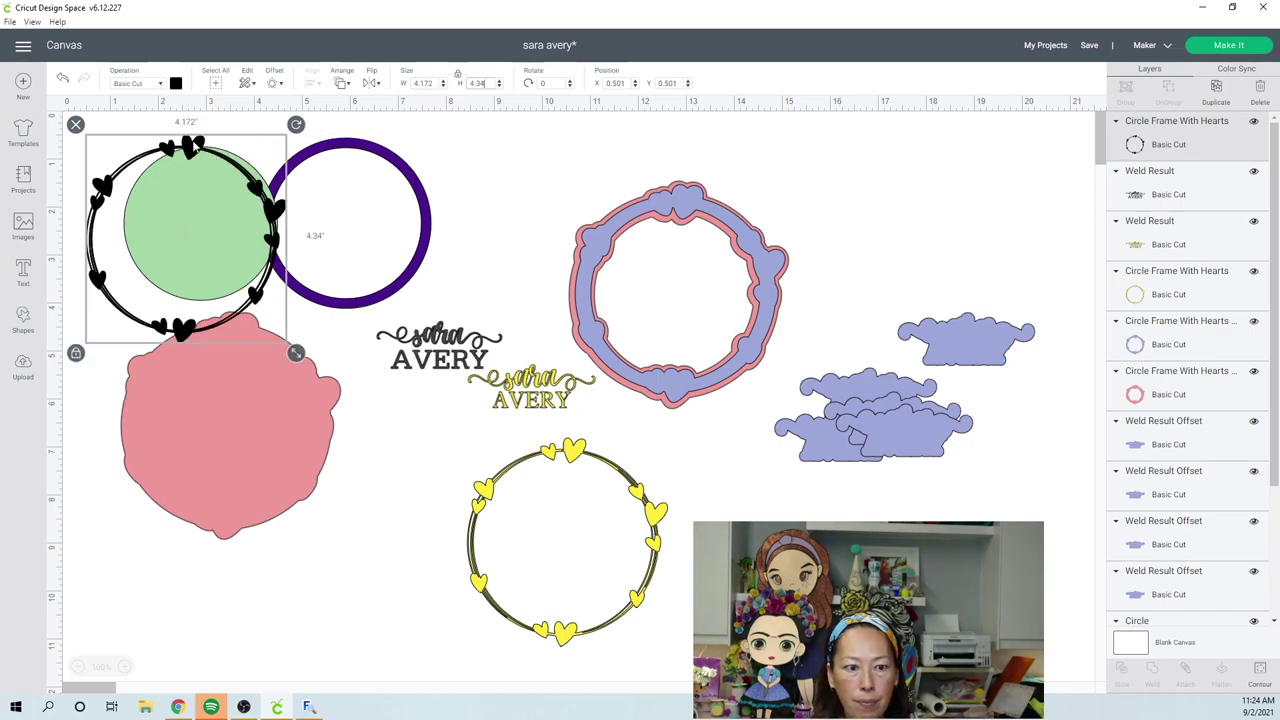
pyautogui.moveTo(178, 143); pyautogui.dragTo(905, 158)
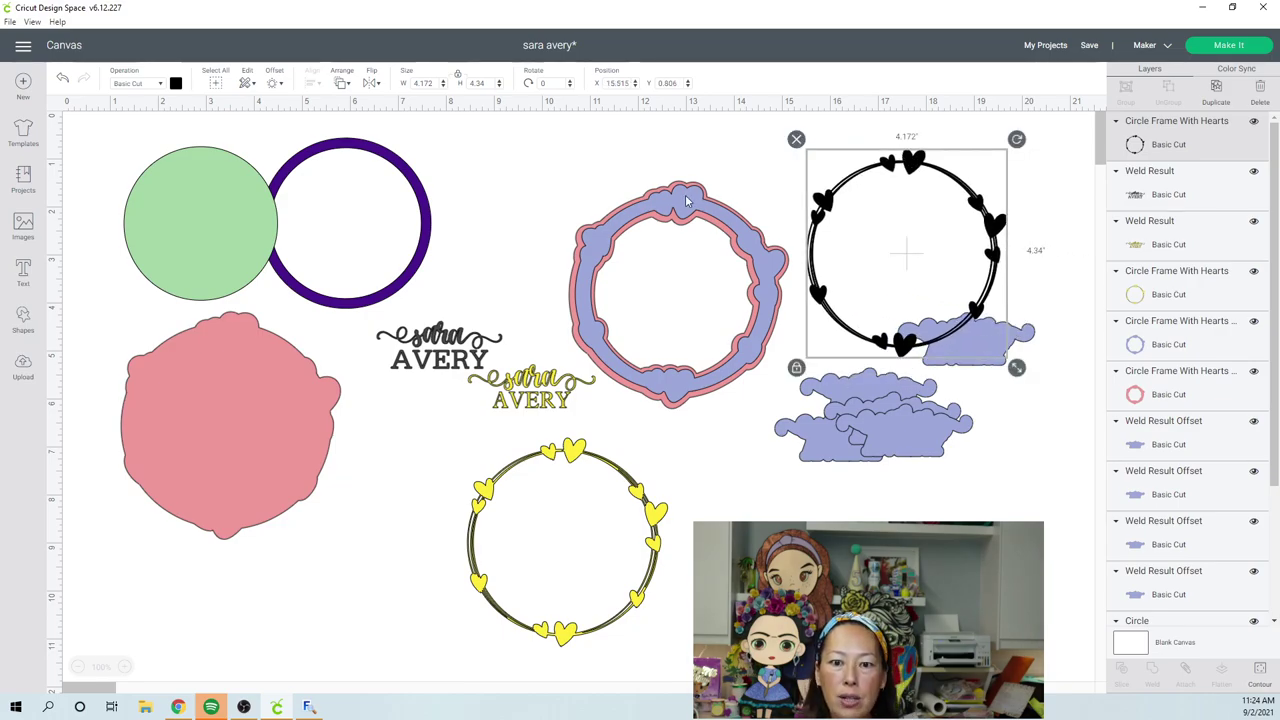